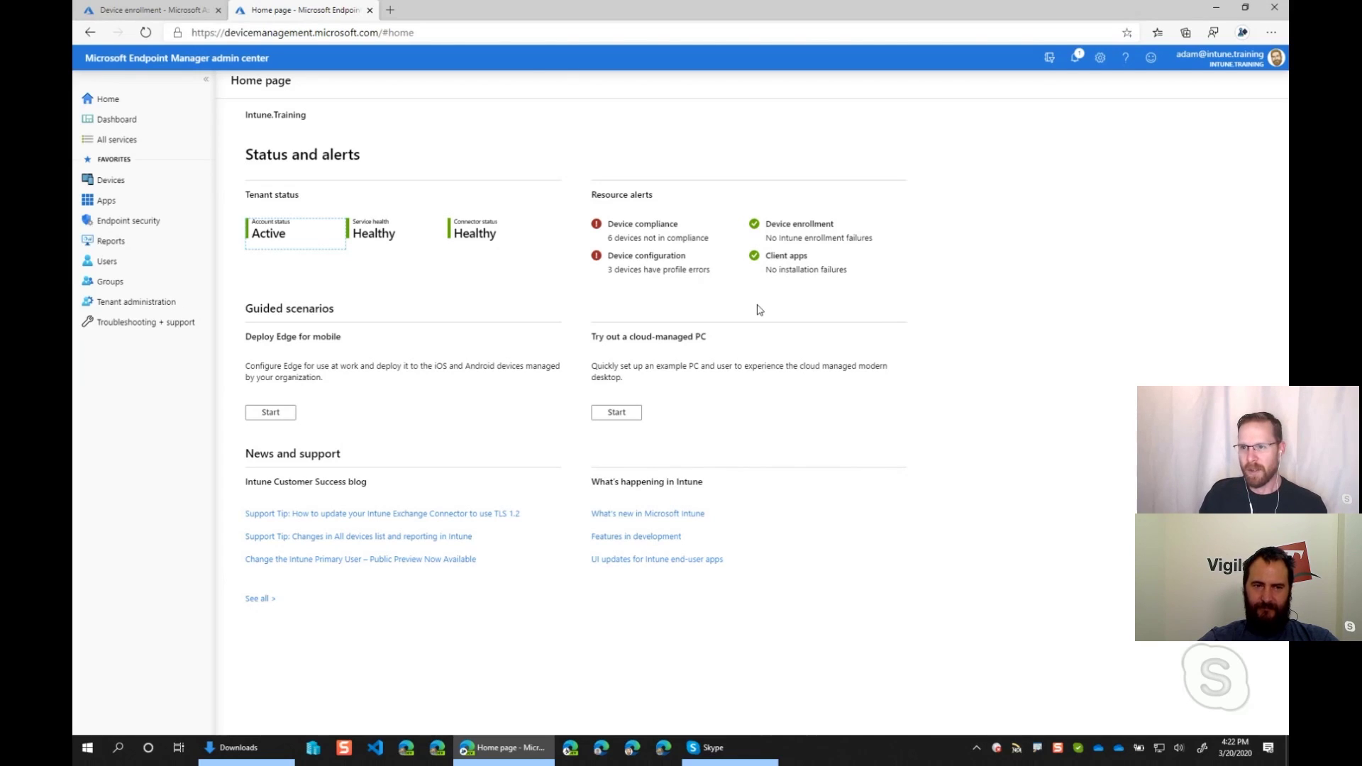
Zoom the admin center page in Edge to 150%, then back down to 125%.
left_click(1268, 33)
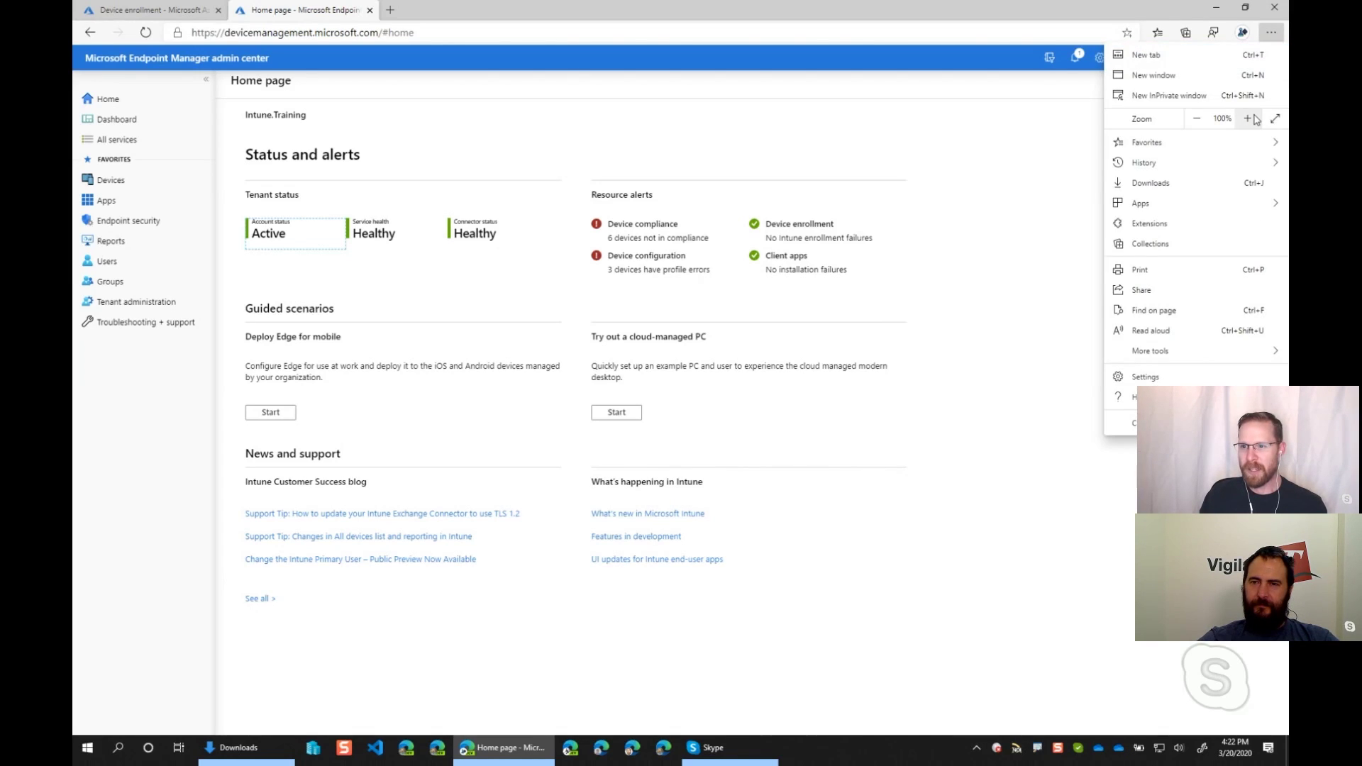
left_click(1248, 119)
left_click(1247, 119)
left_click(1248, 119)
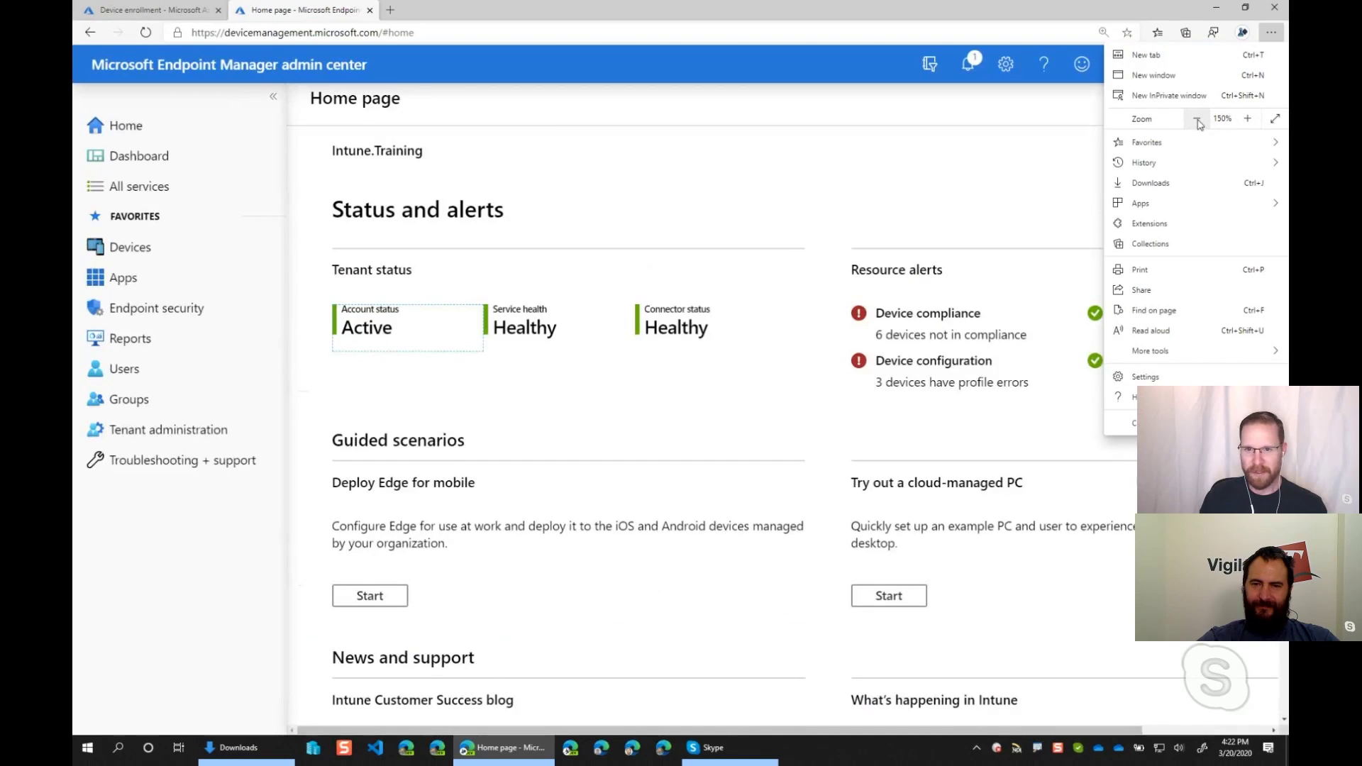
left_click(1196, 118)
left_click(823, 18)
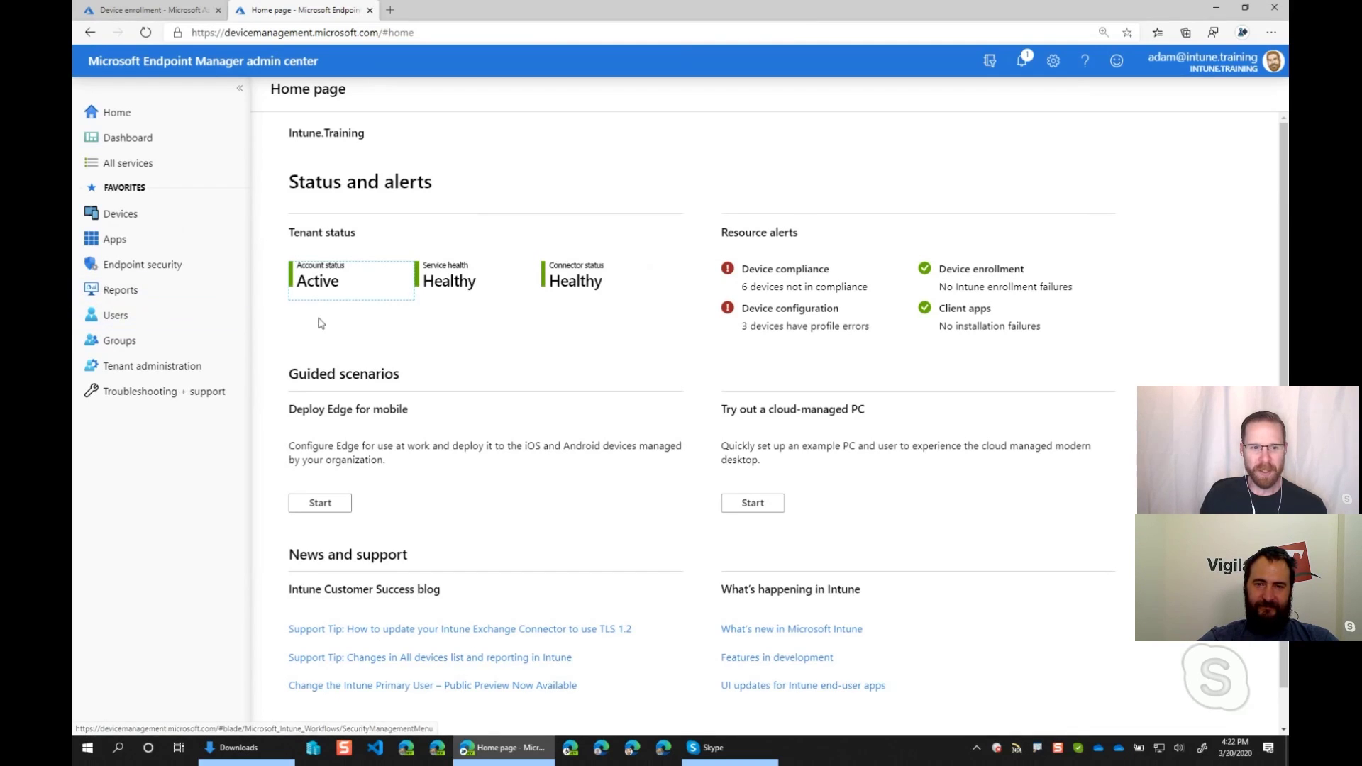
left_click(283, 331)
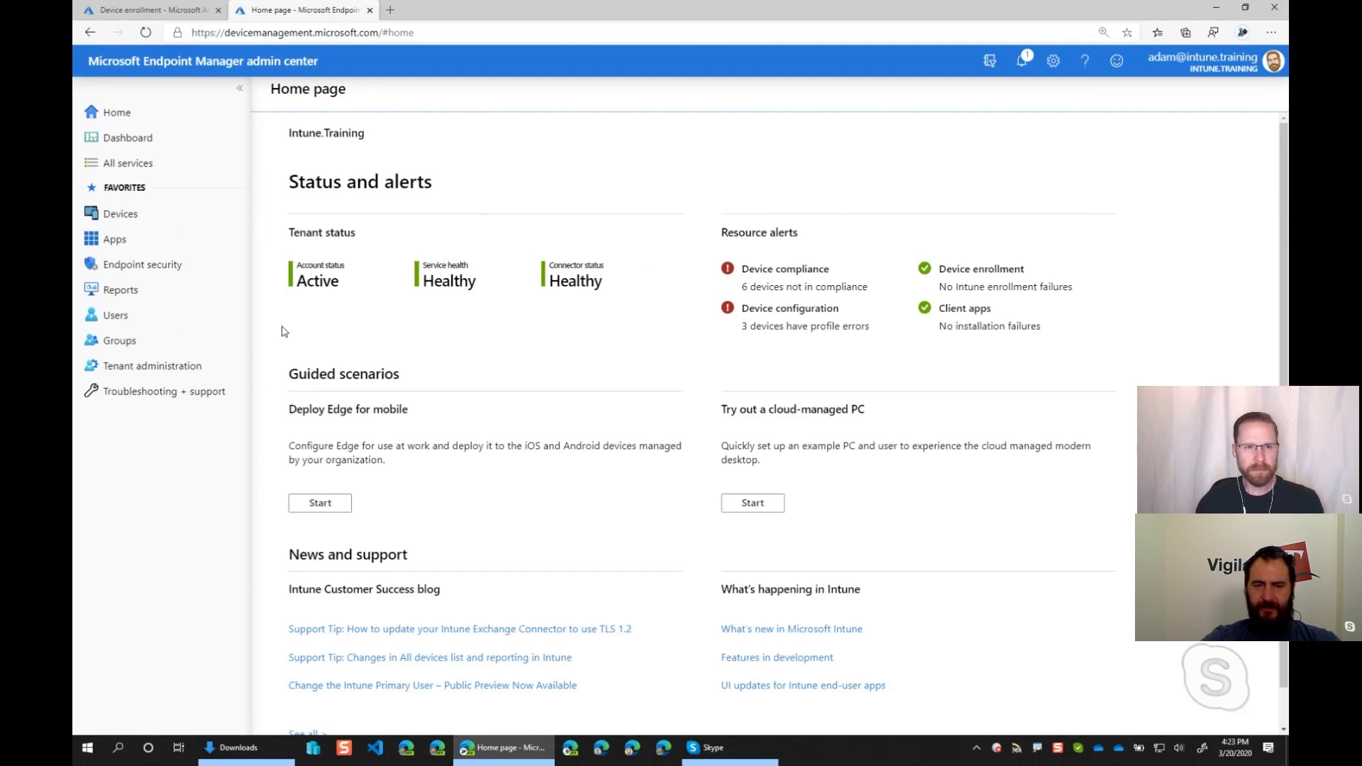
Open Devices overview, glance at the Azure enrollment tabs, and return to Devices | Overview.
left_click(426, 33)
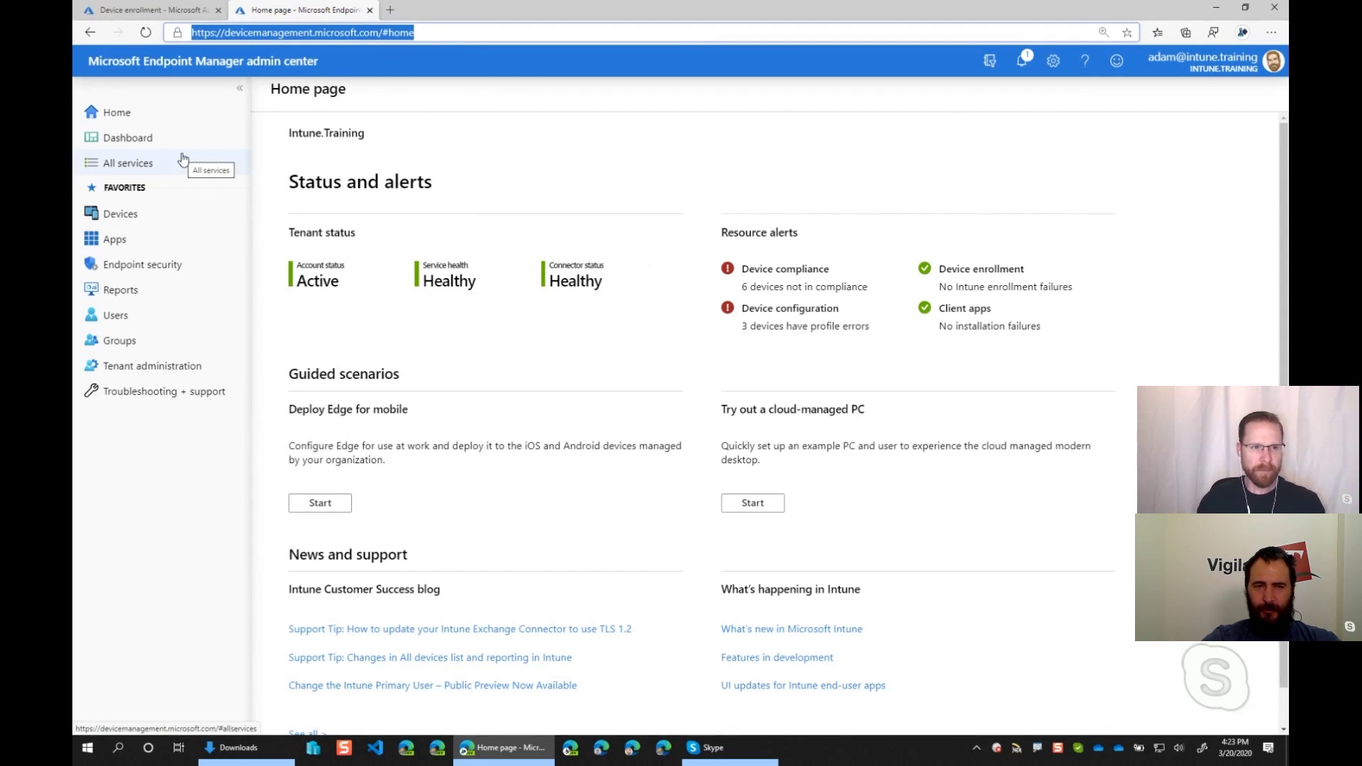
left_click(137, 217)
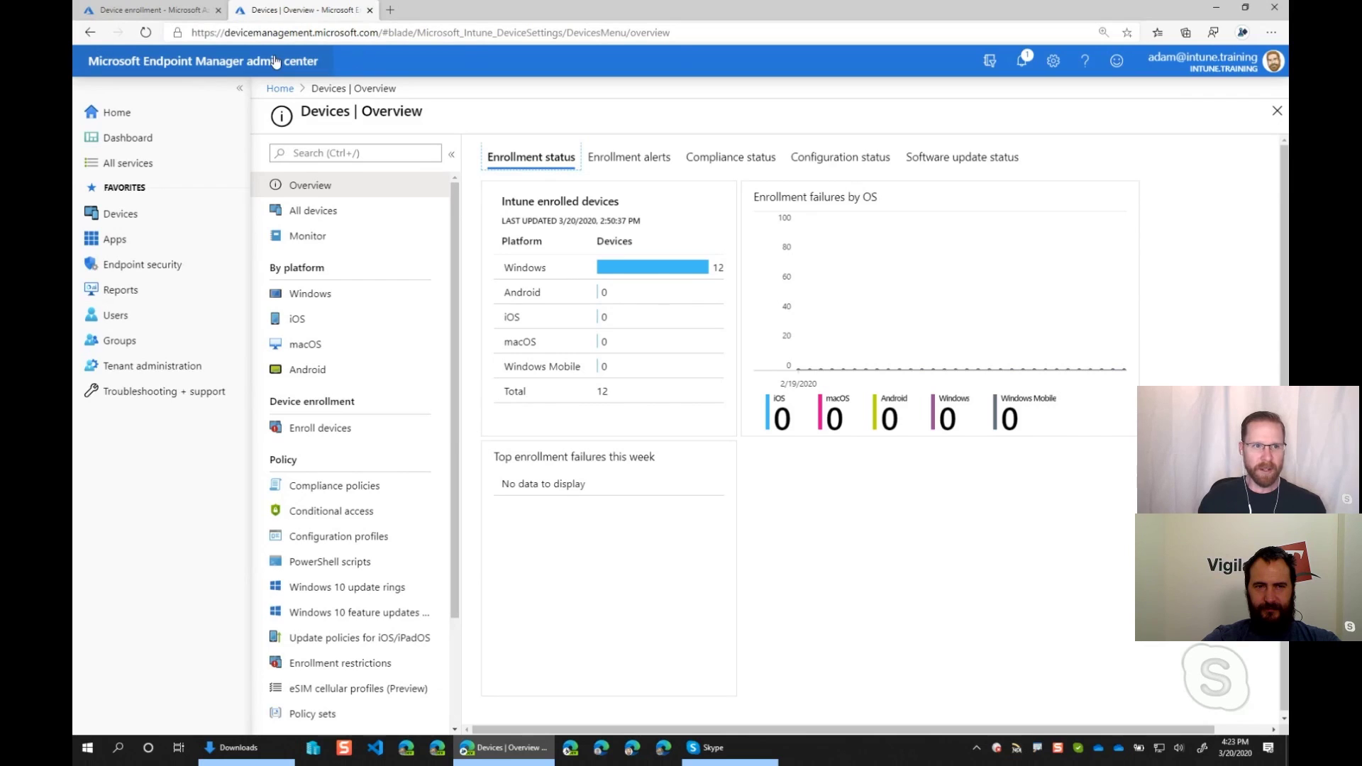
left_click(148, 10)
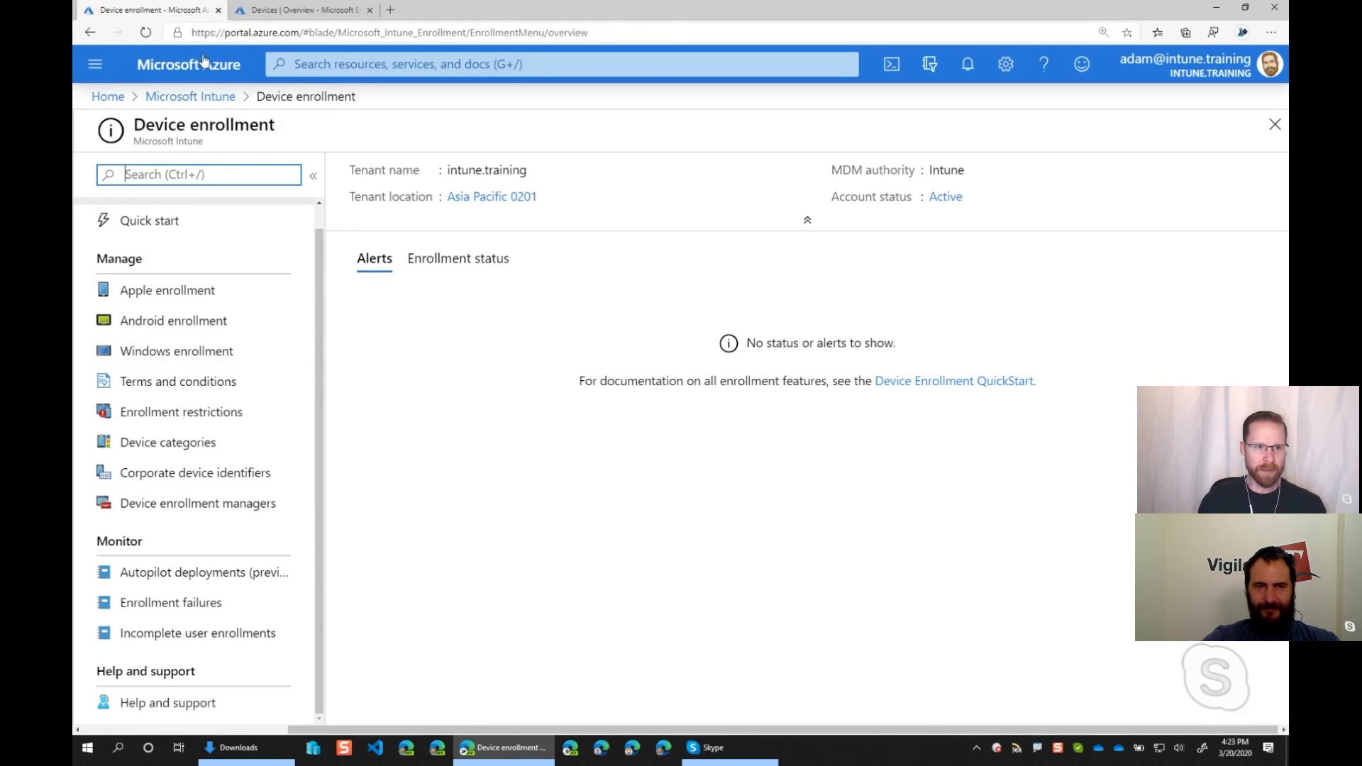
left_click(202, 96)
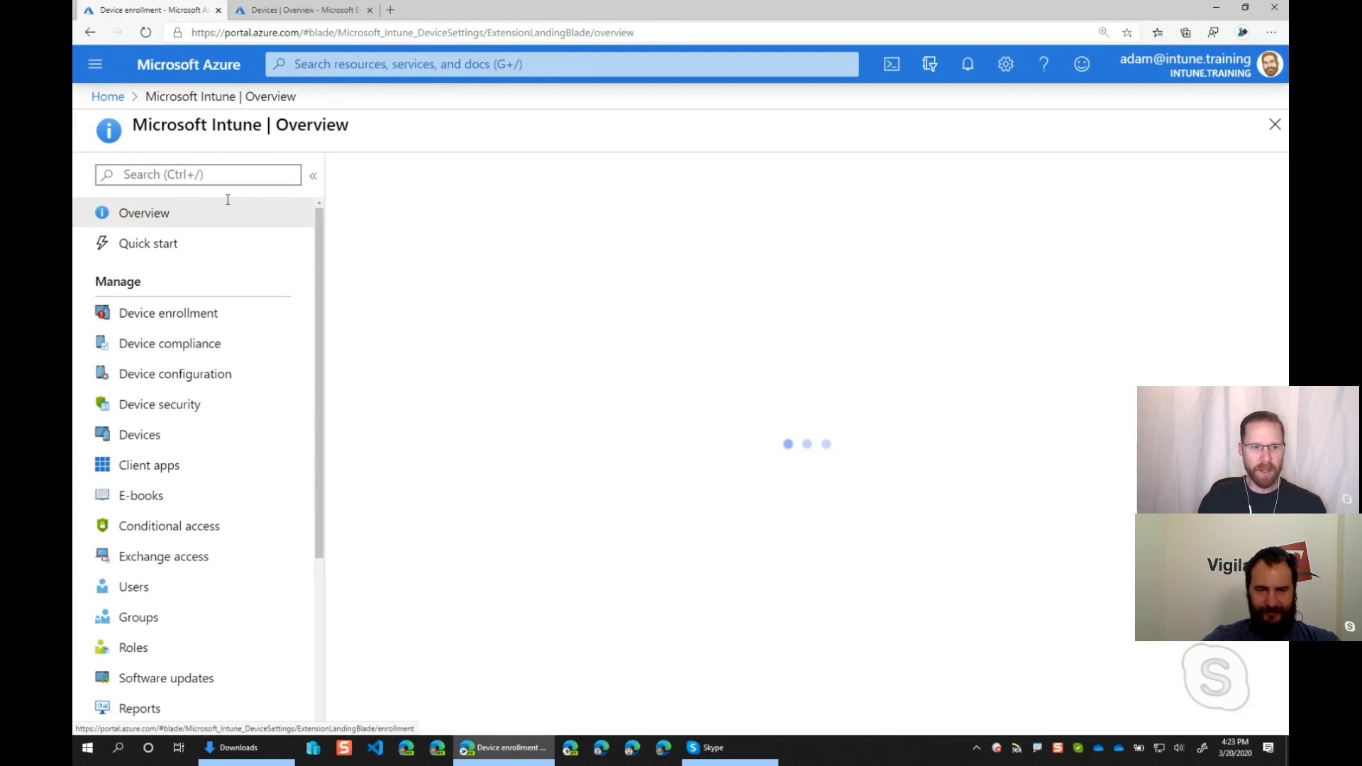
left_click(327, 11)
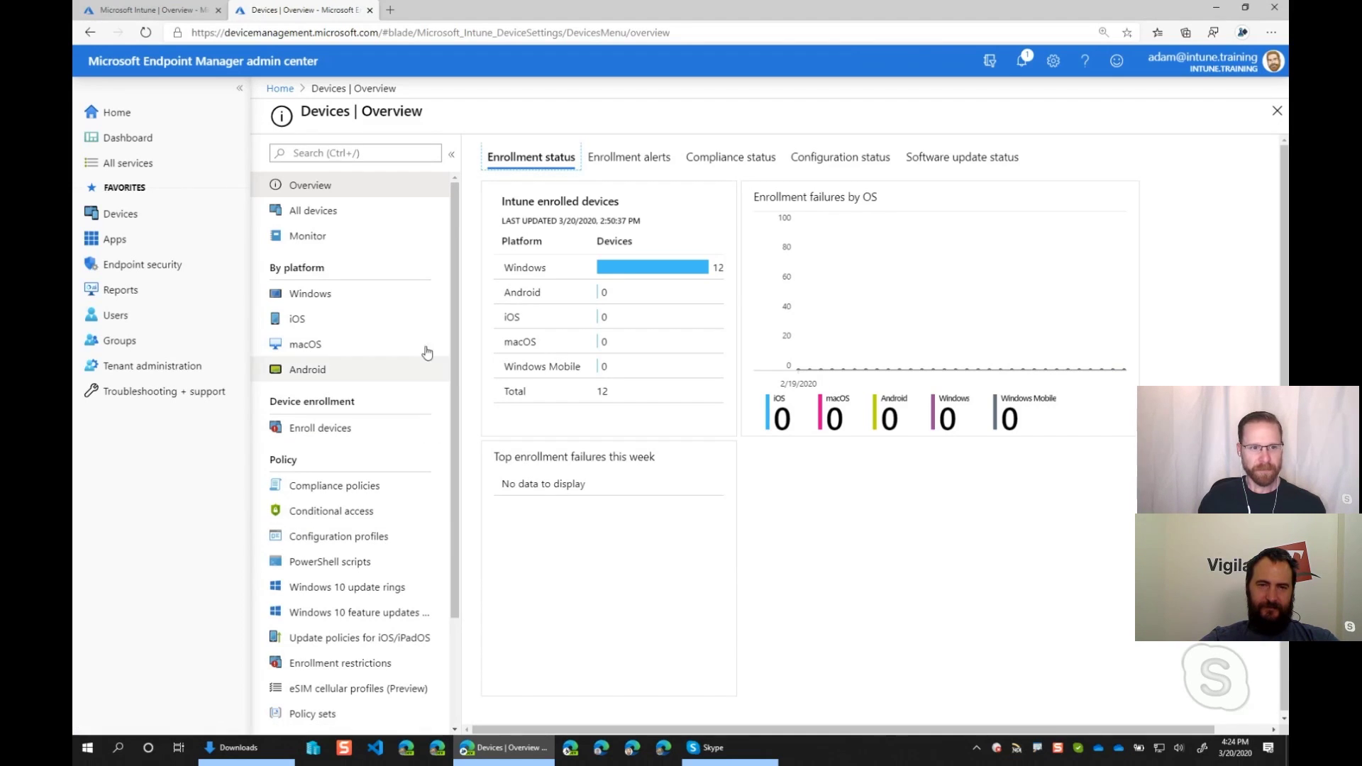
Open Configuration profiles, collapse the side navigation, and start creating a new profile.
left_click(355, 544)
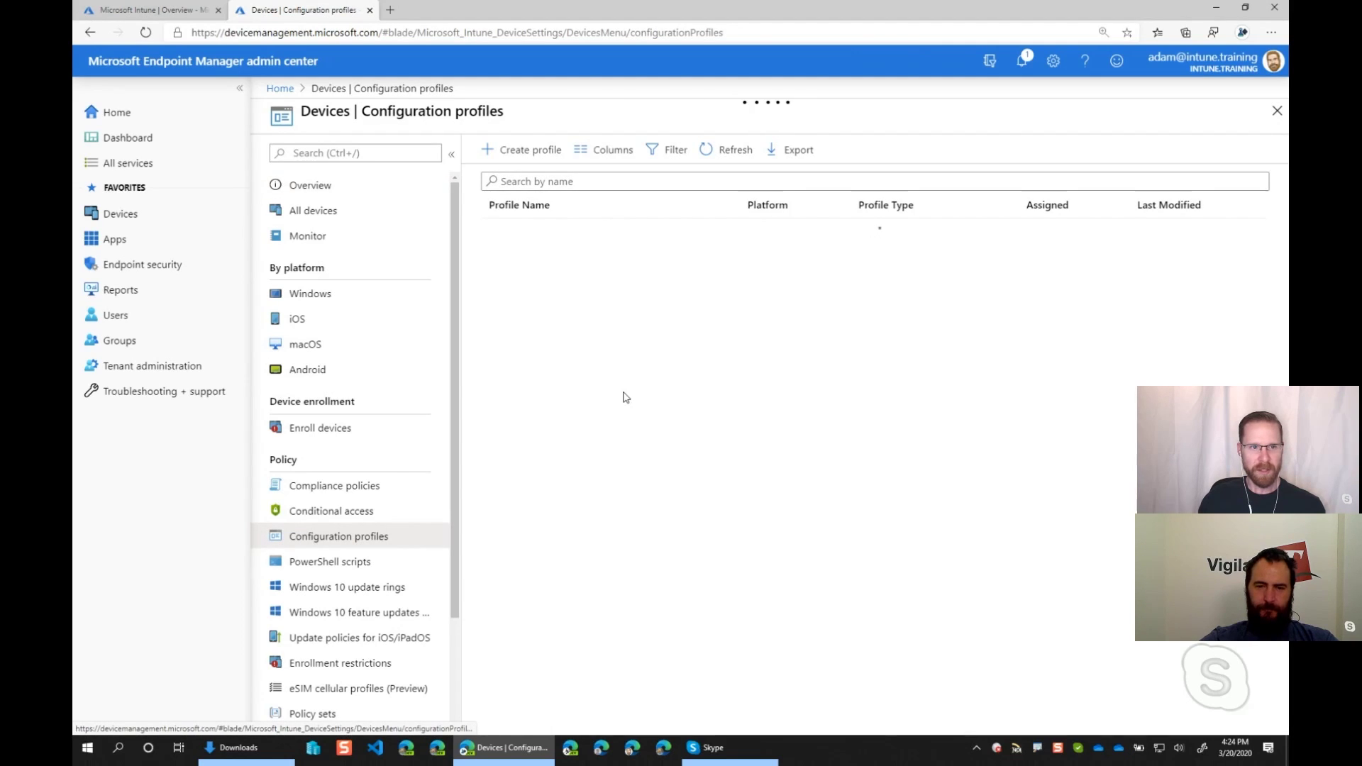
left_click(240, 88)
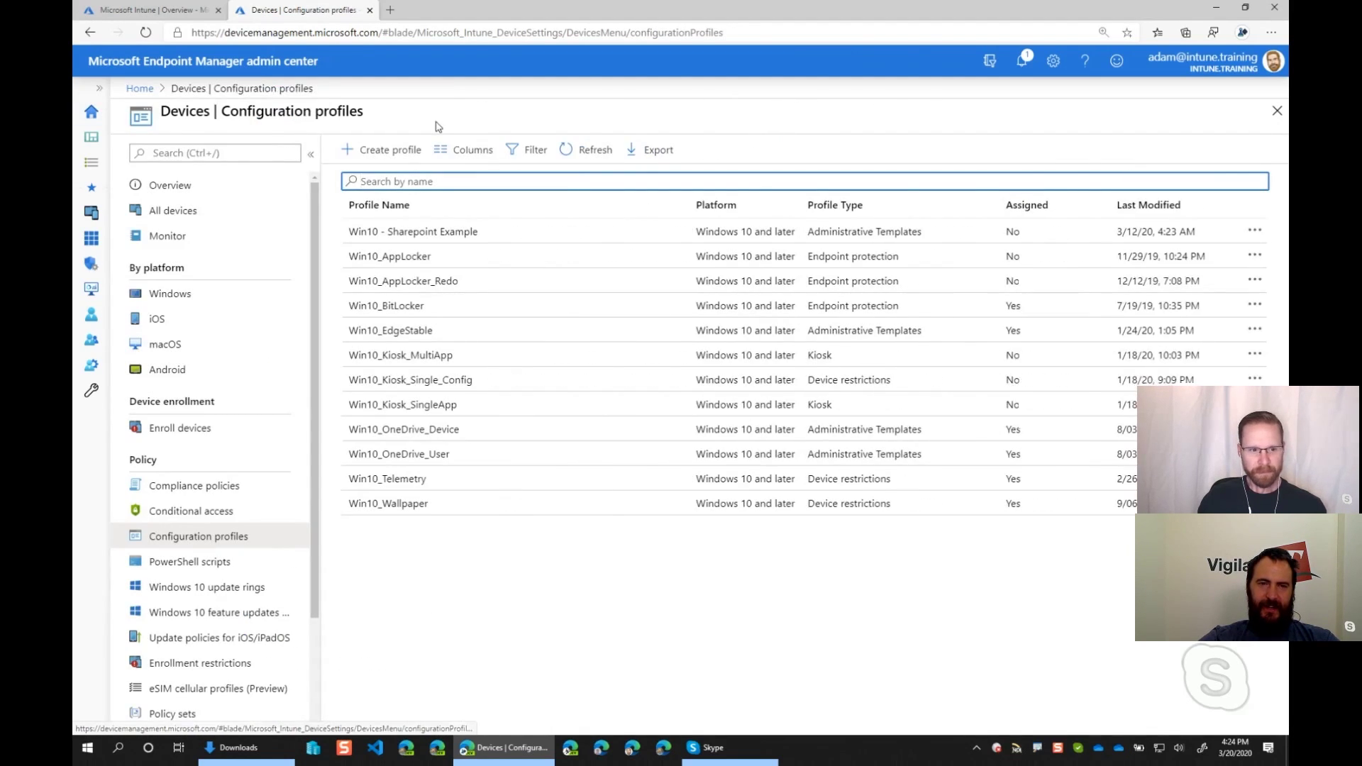
left_click(458, 179)
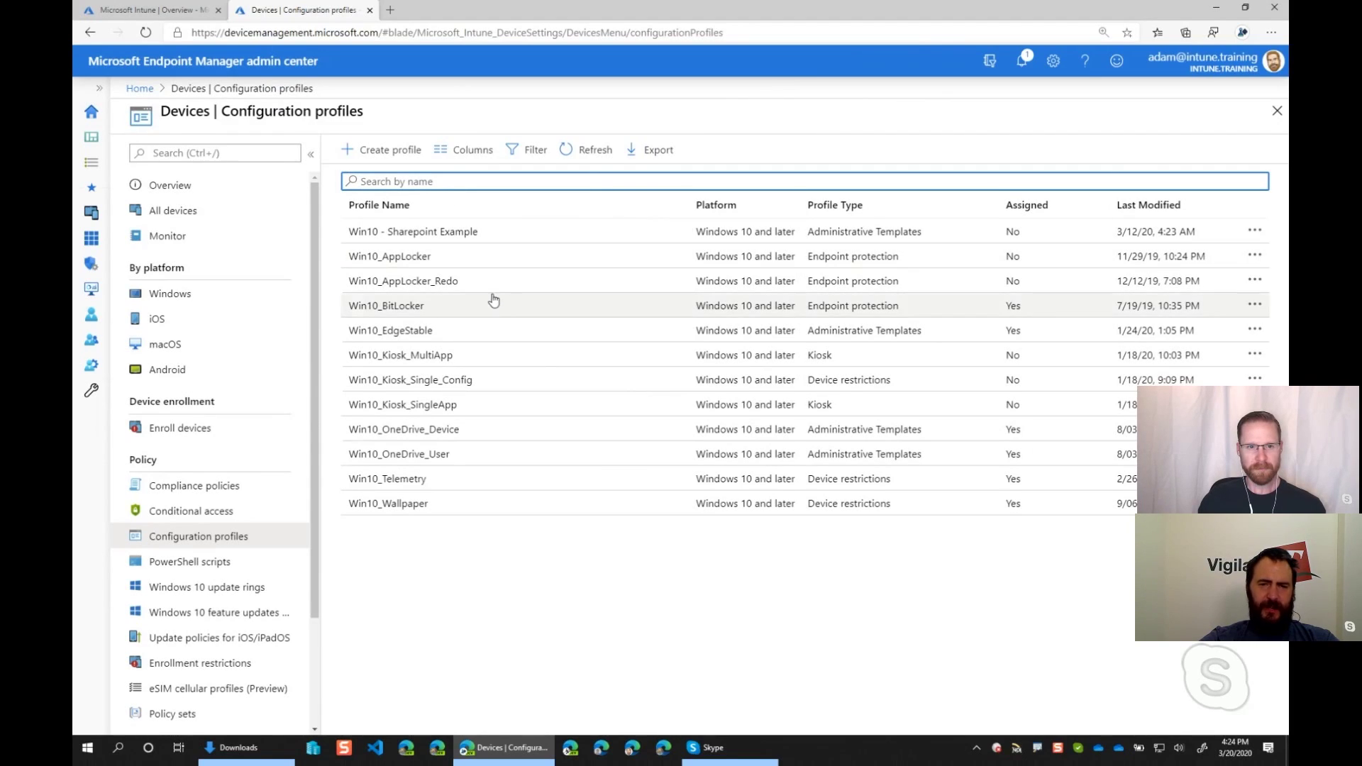
left_click(378, 163)
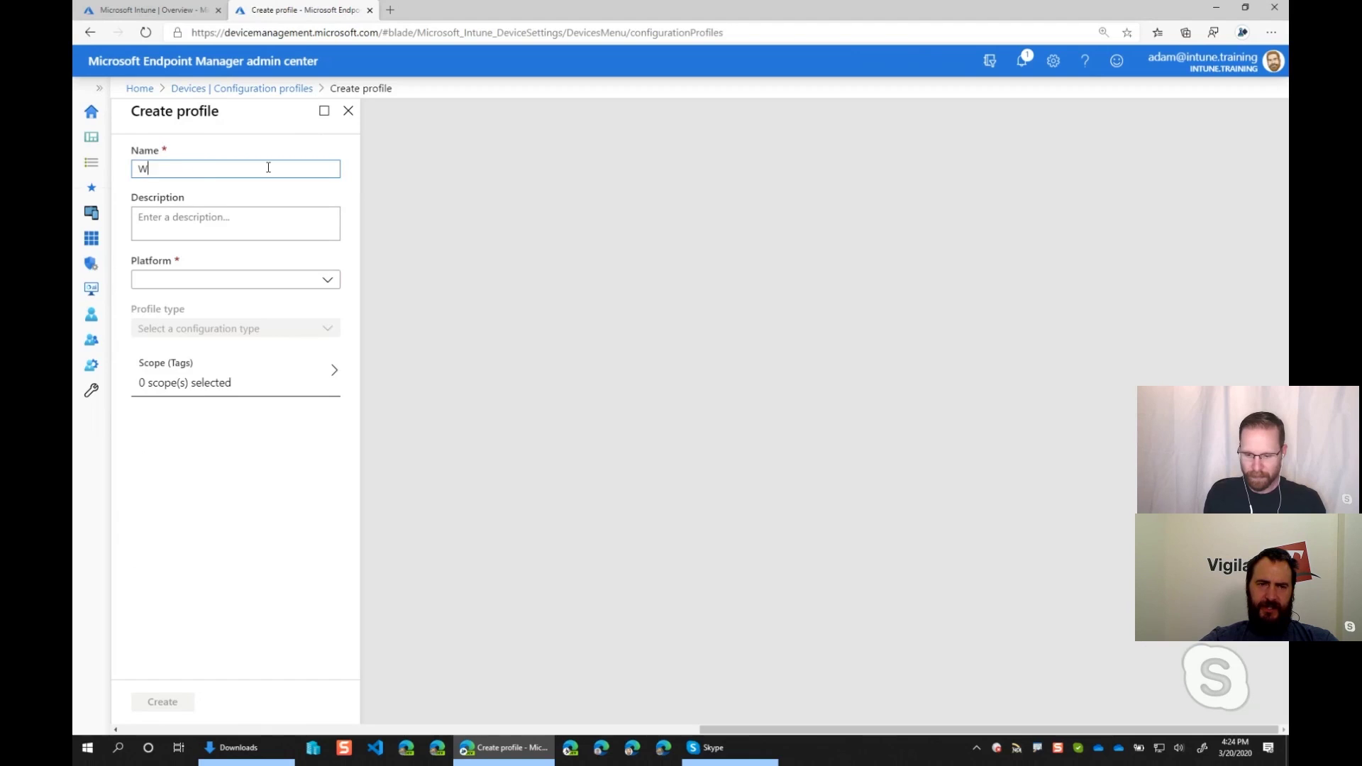
Name the new profile Win10_VPNProfile, fixing the typo along the way.
type("Won10_")
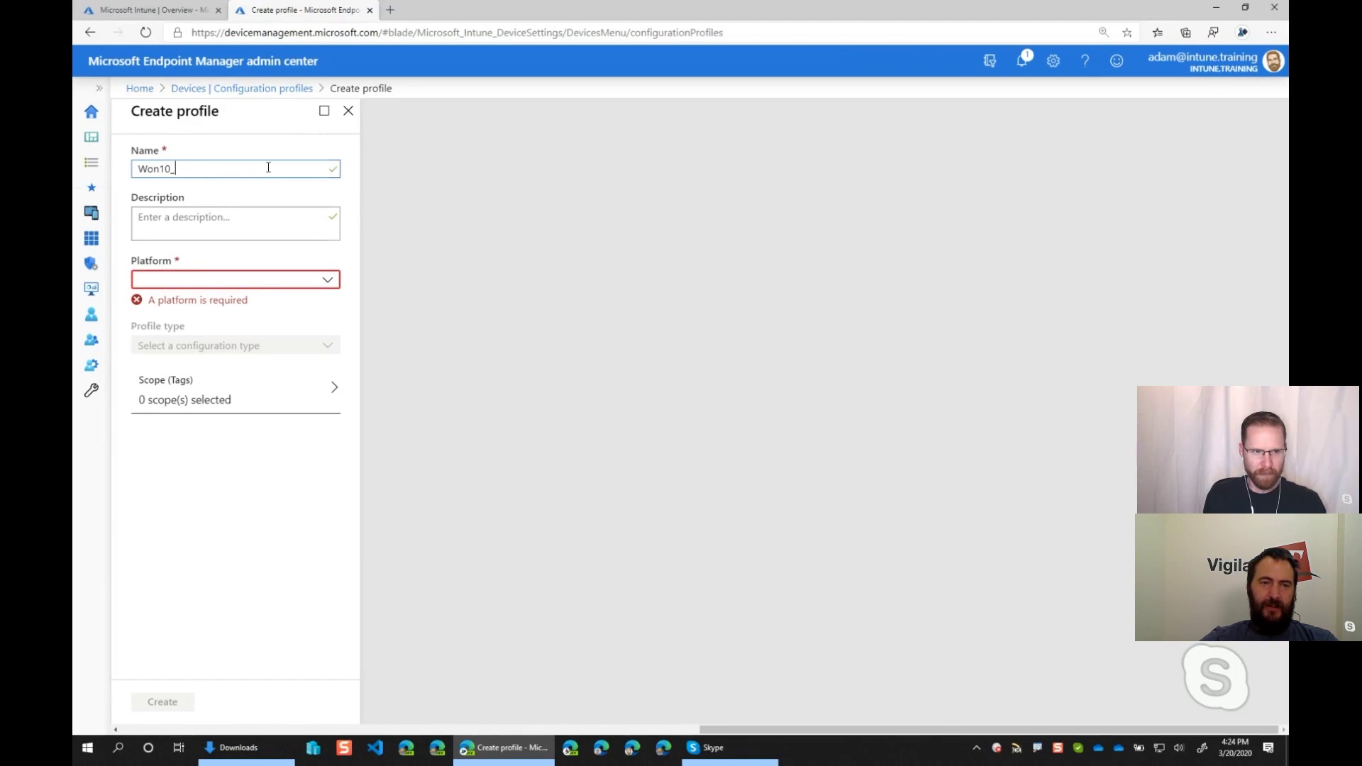
key("Left")
key("Left")
key("Left")
key("Left")
key("BackSpace")
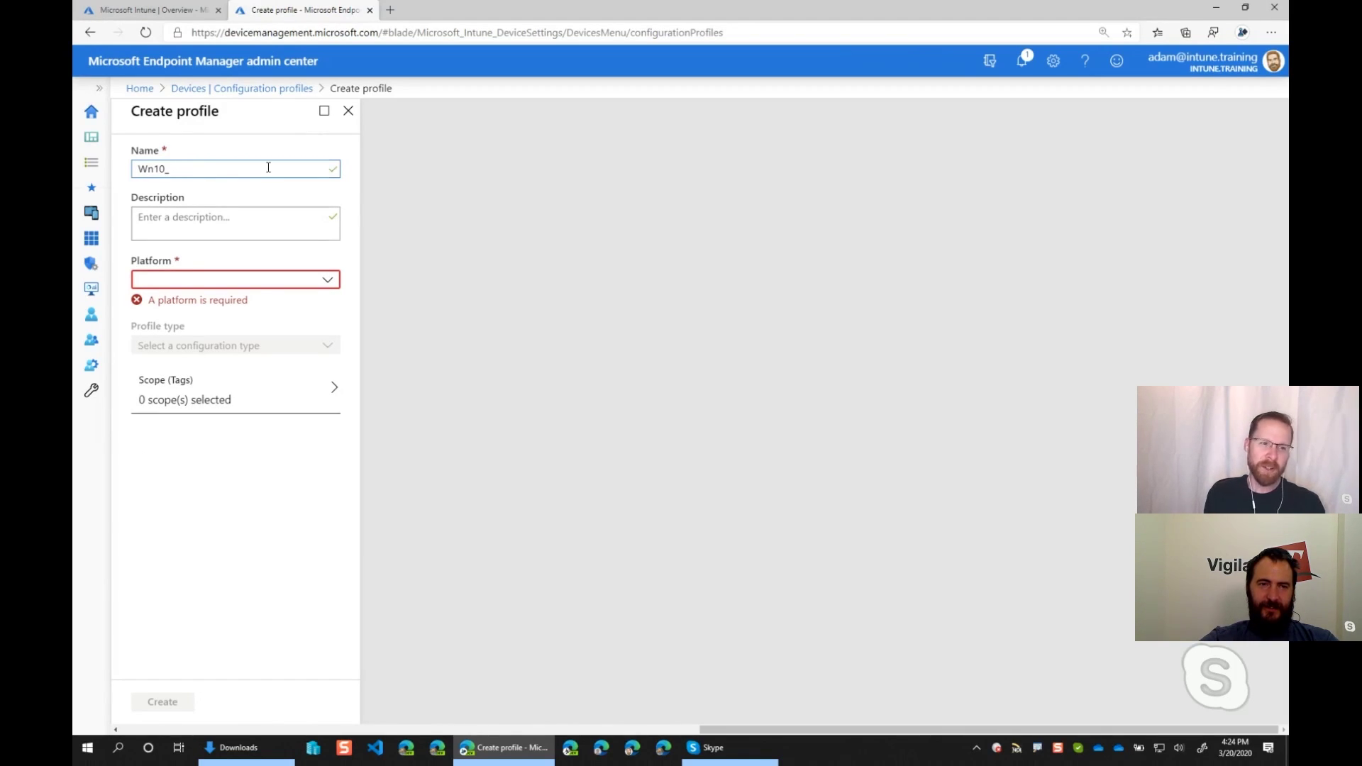
type("i")
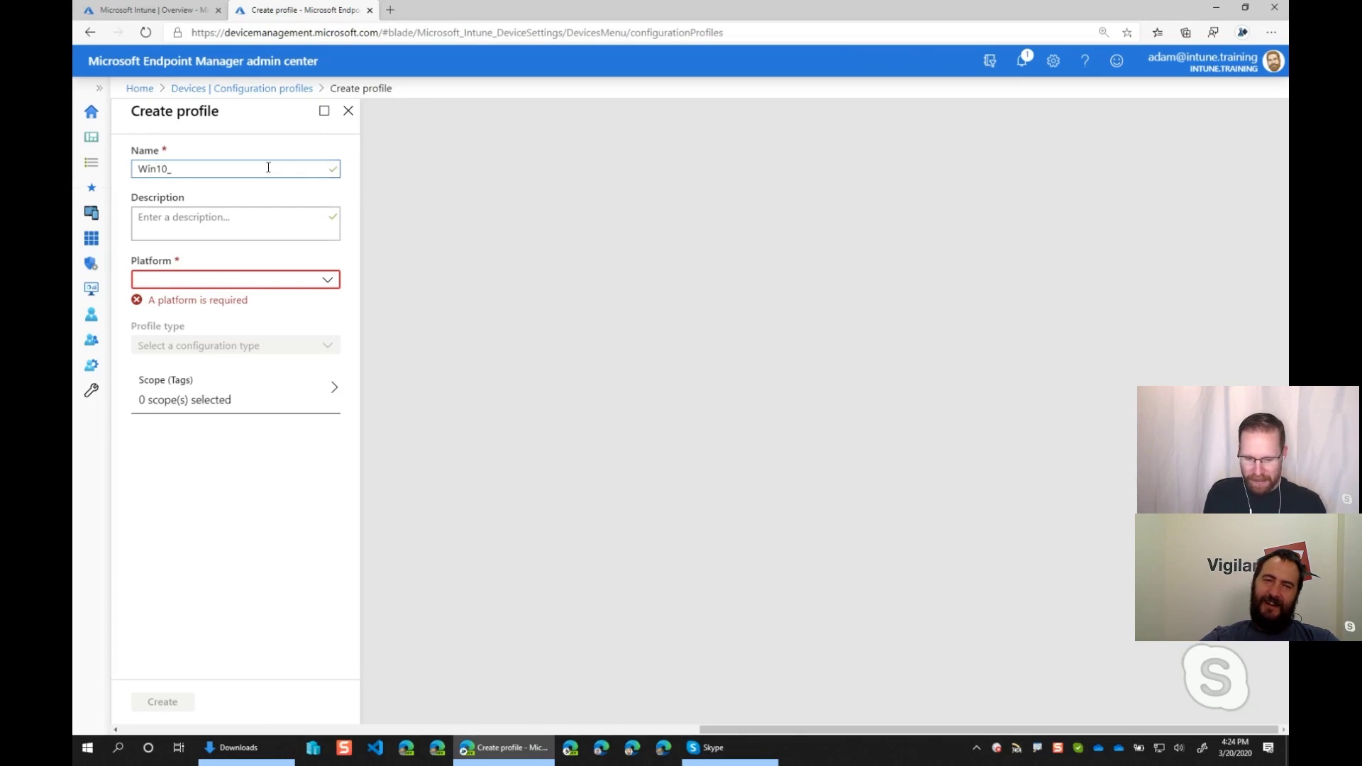
key("End")
type("VPNP")
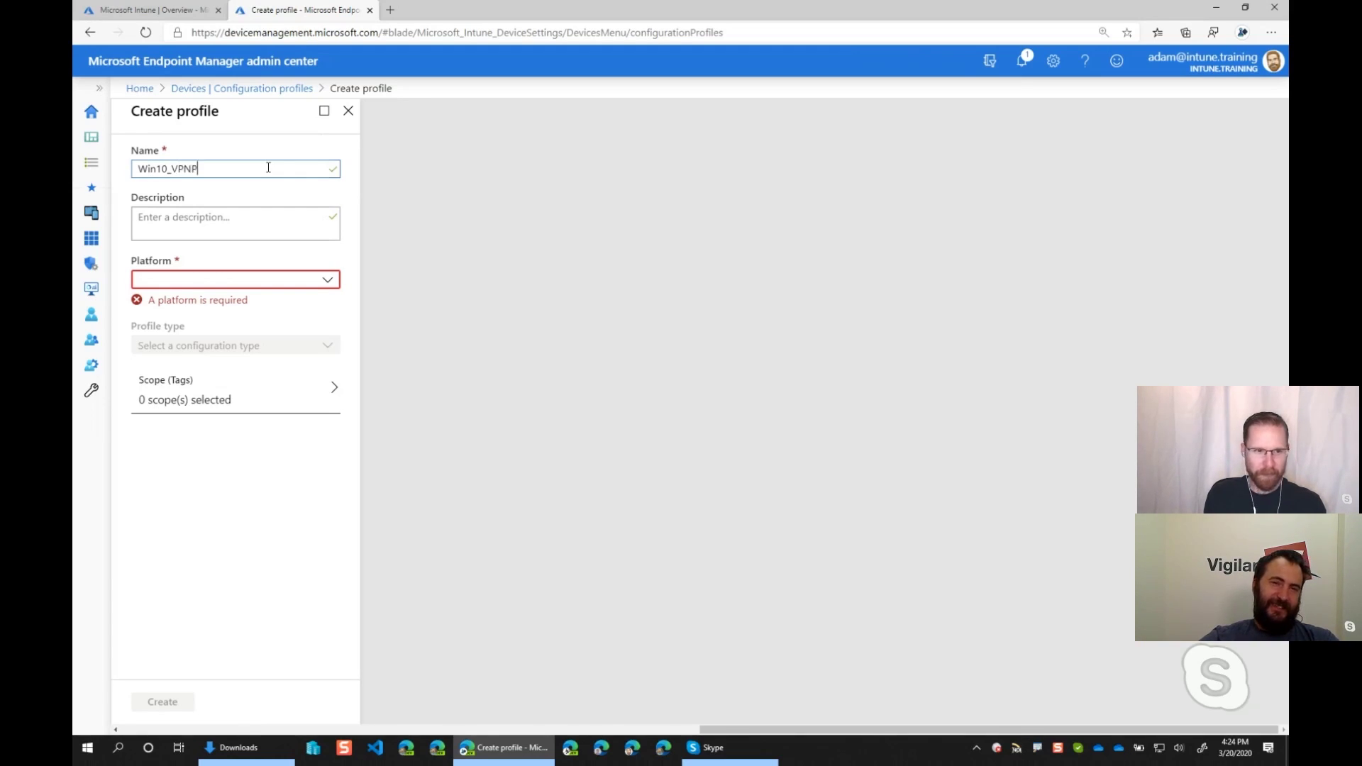
type("rofile")
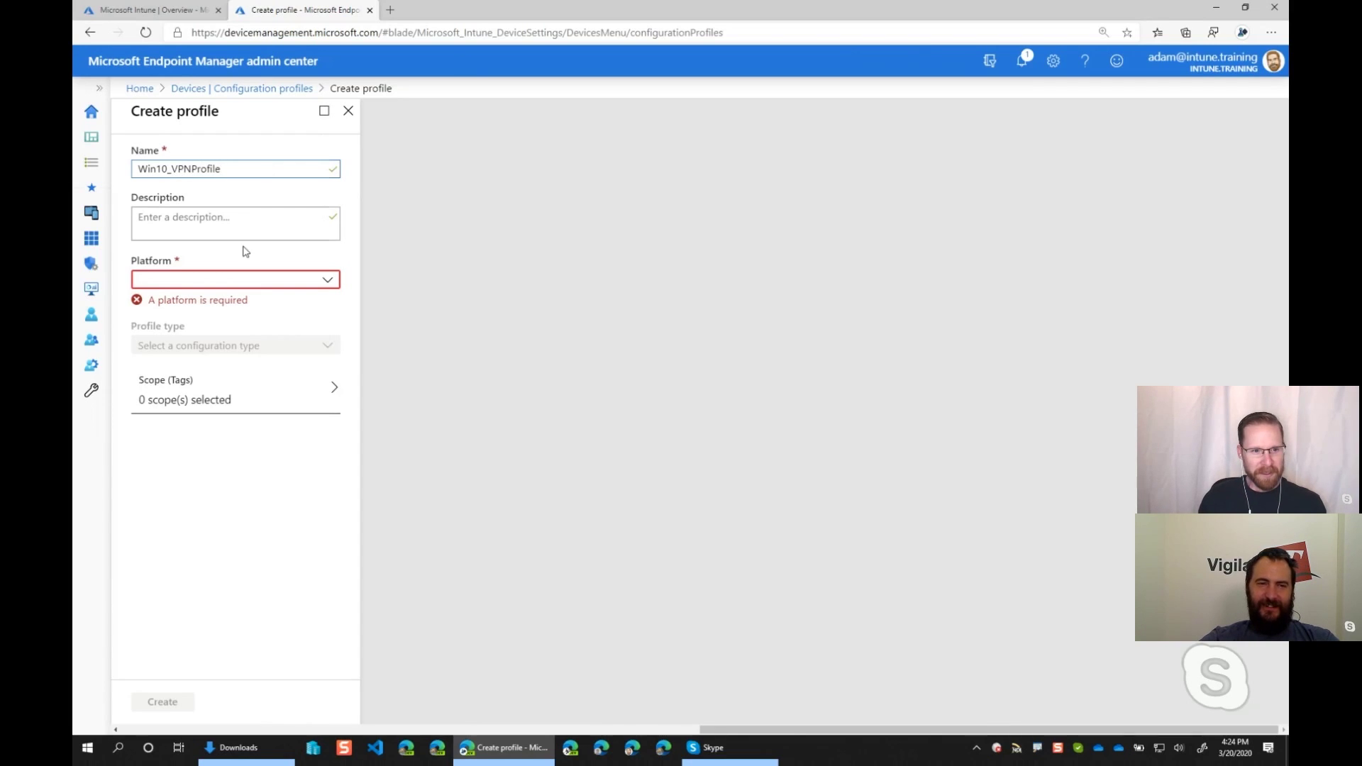
Set the platform to Windows 10 and later and the profile type to VPN.
left_click(331, 283)
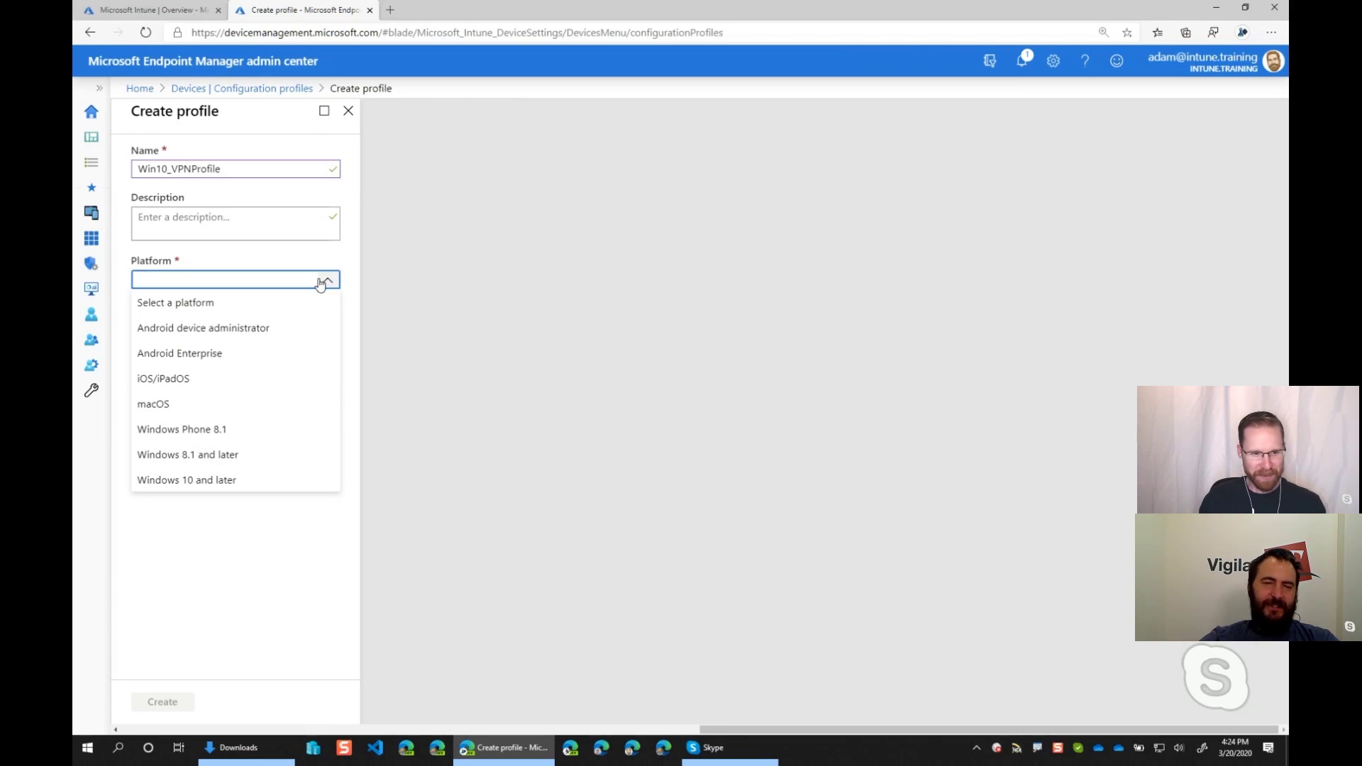
left_click(219, 485)
key("w")
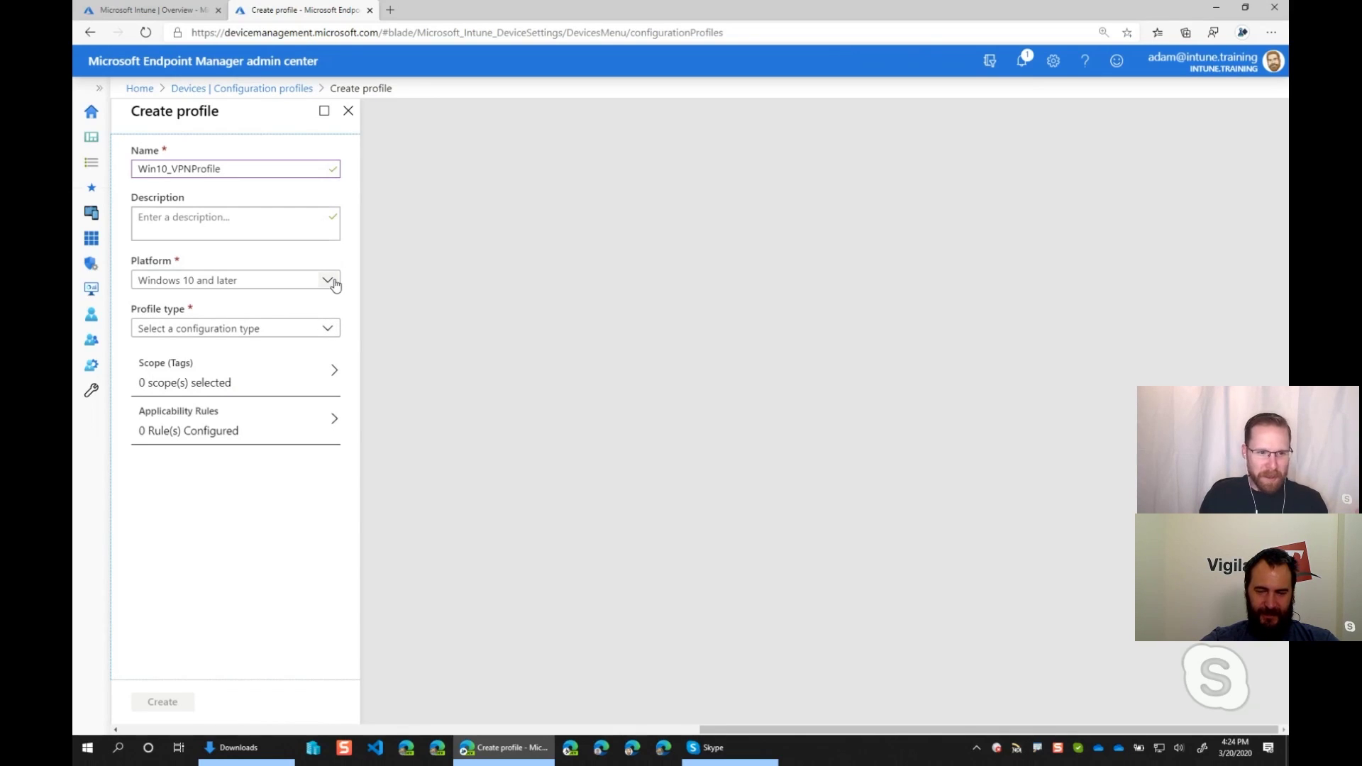
left_click(326, 332)
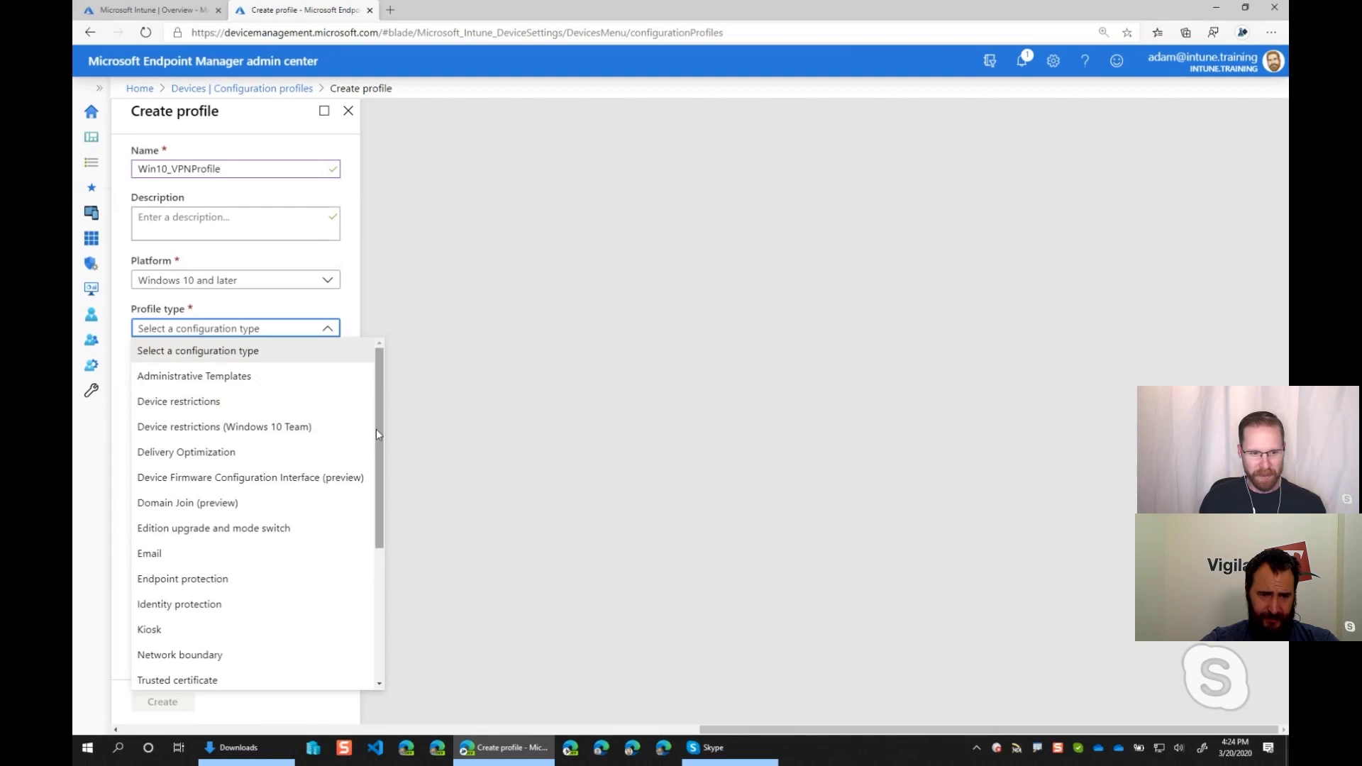
left_click_drag(376, 428, 381, 505)
scroll(382, 505, "down", 3)
left_click(206, 550)
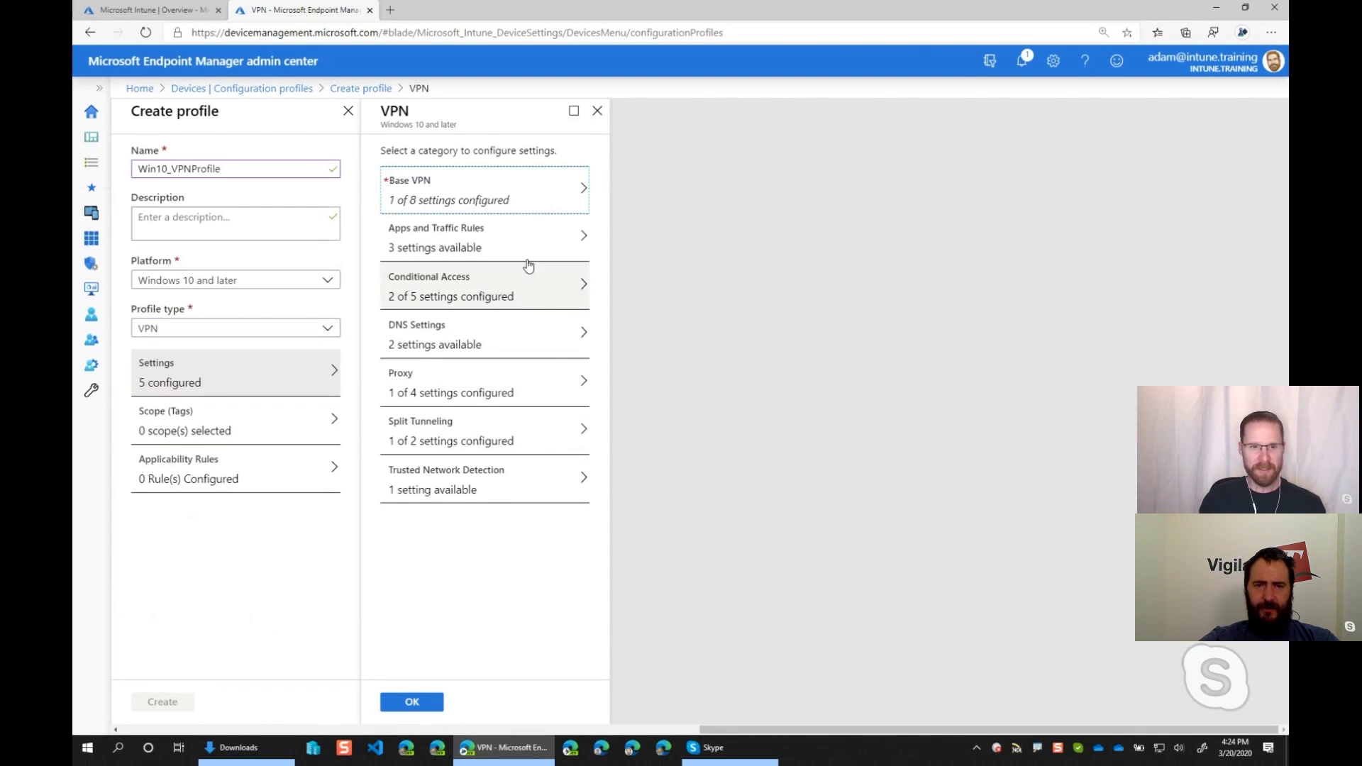
Set the Base VPN connection name to 'Intune.Training VPN'.
left_click(586, 199)
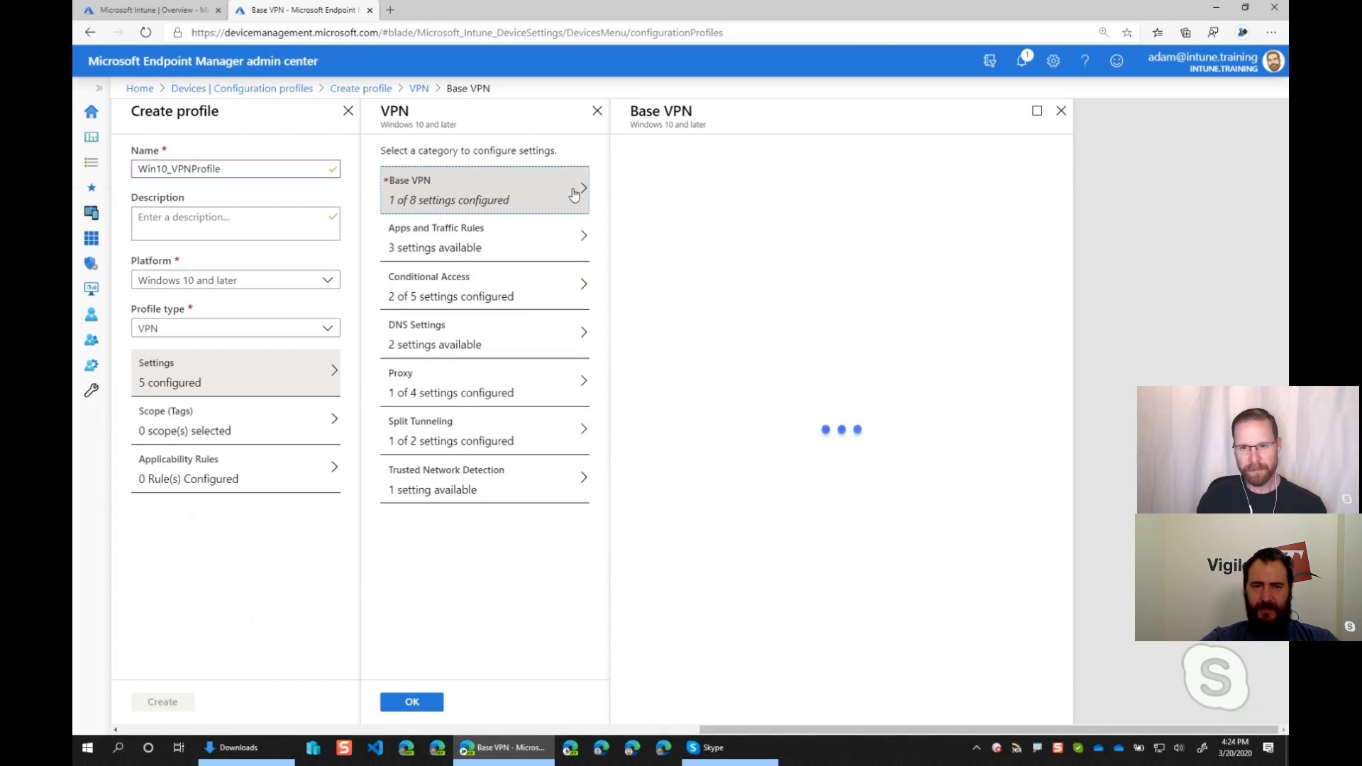
left_click(951, 161)
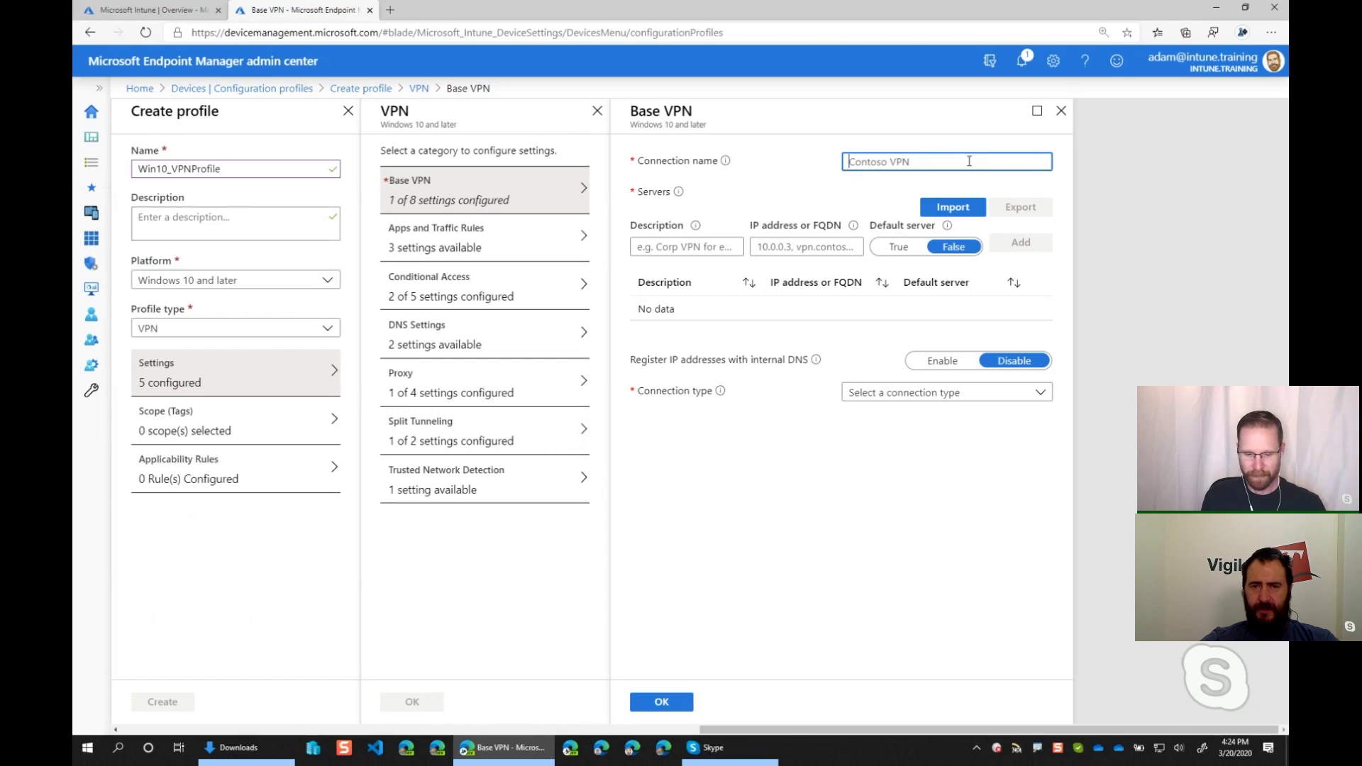
type("Intune")
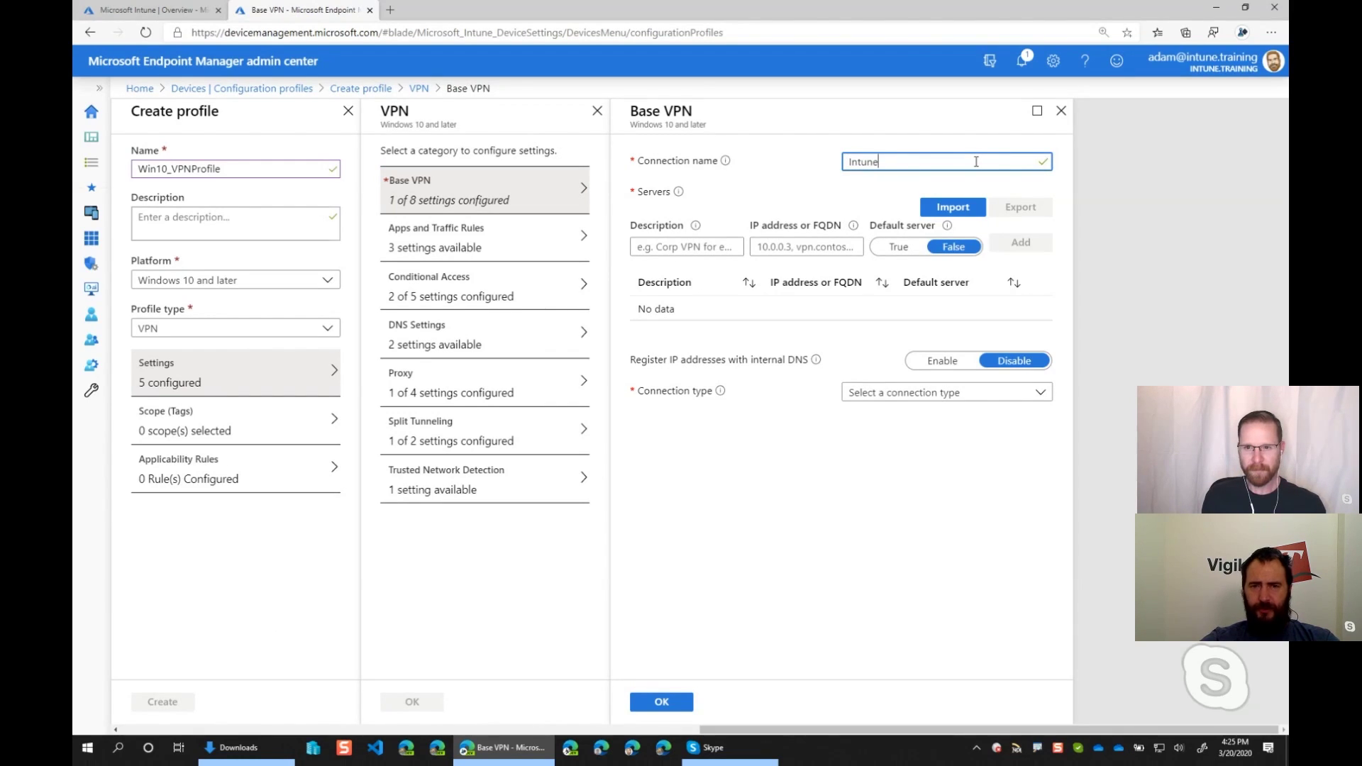
type(".Traii")
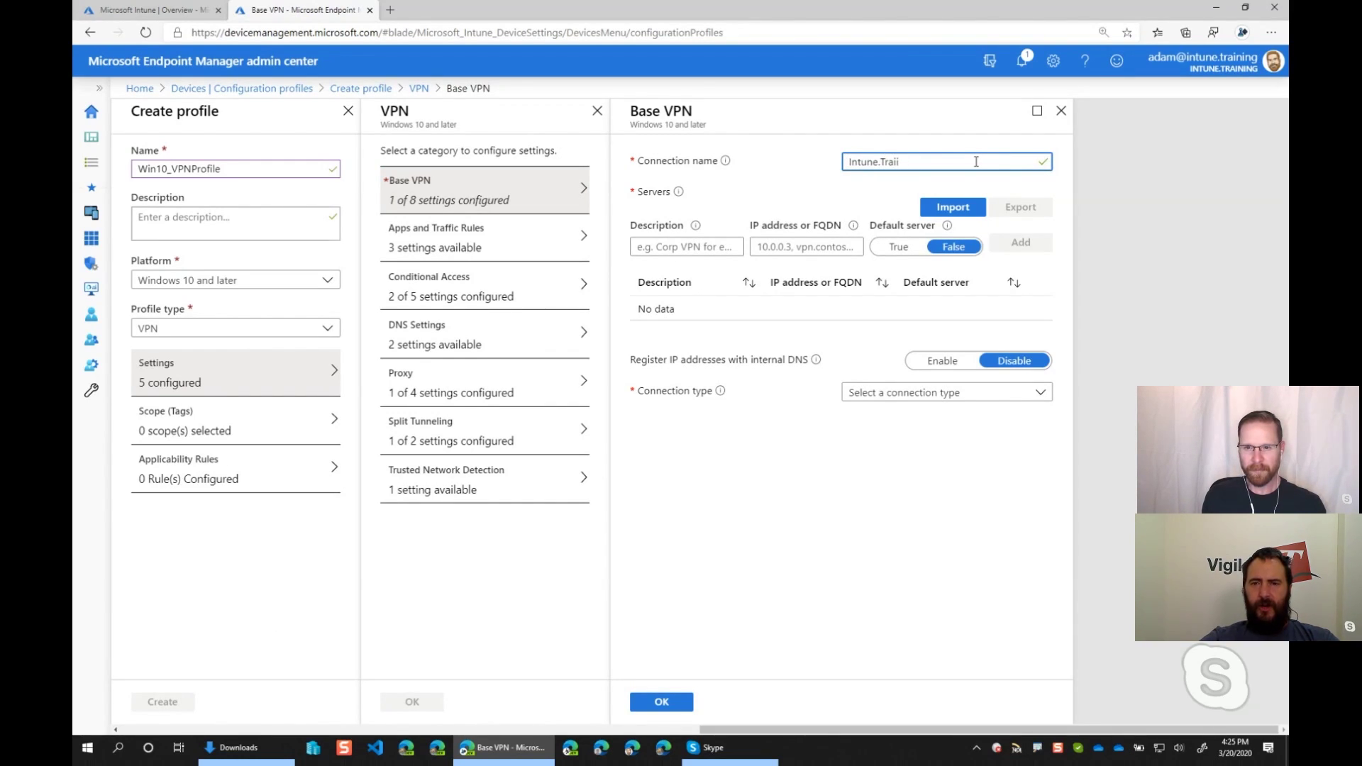
key("BackSpace")
type("ning VPN")
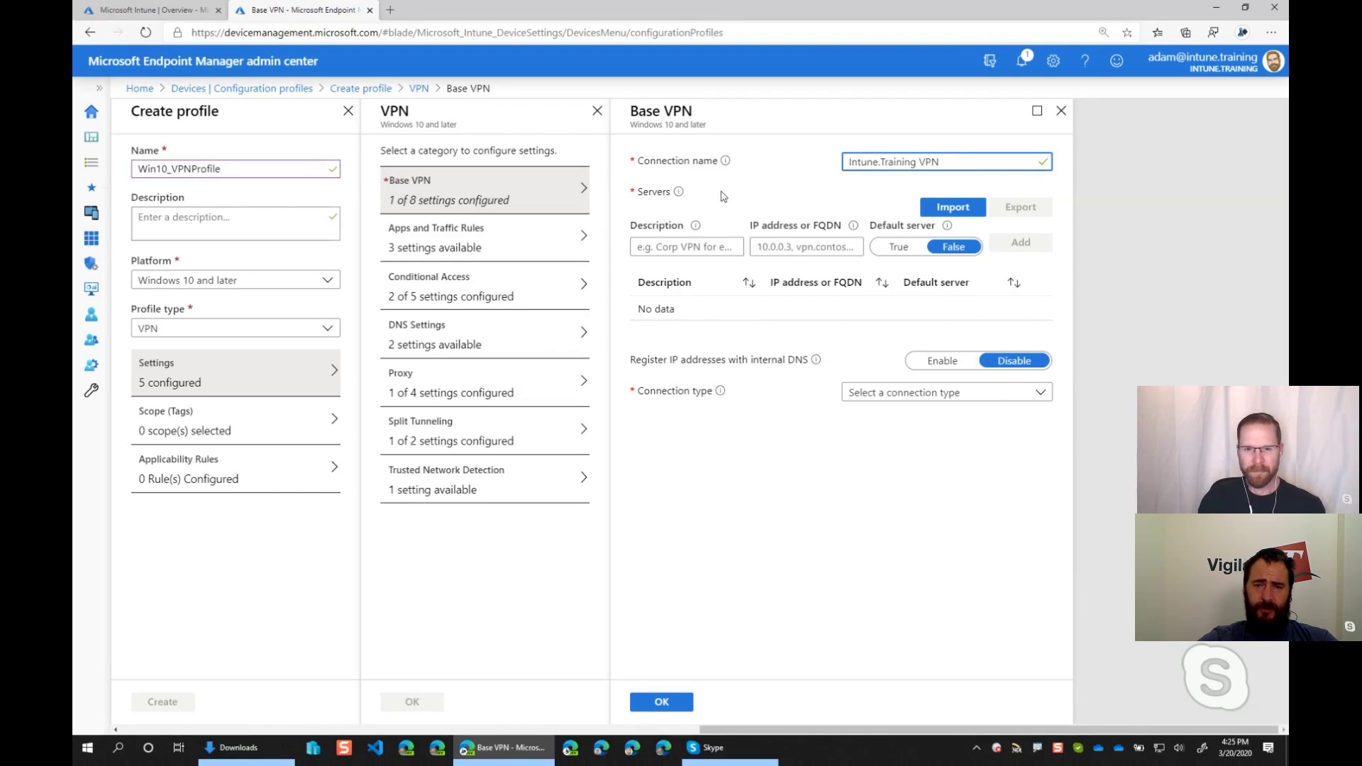
Add server 'Corp VPN' at vpn.intune.training to the server list as the default server.
left_click(699, 249)
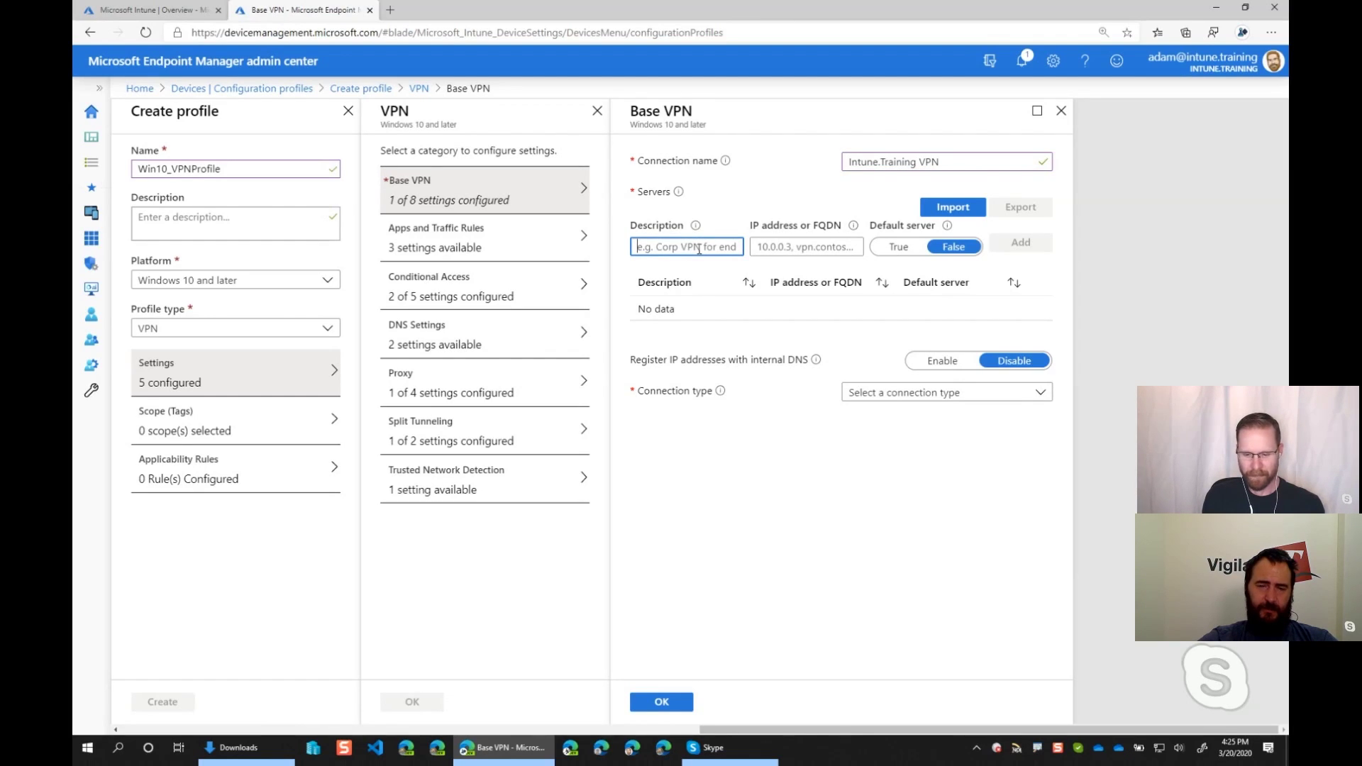
type("Cor")
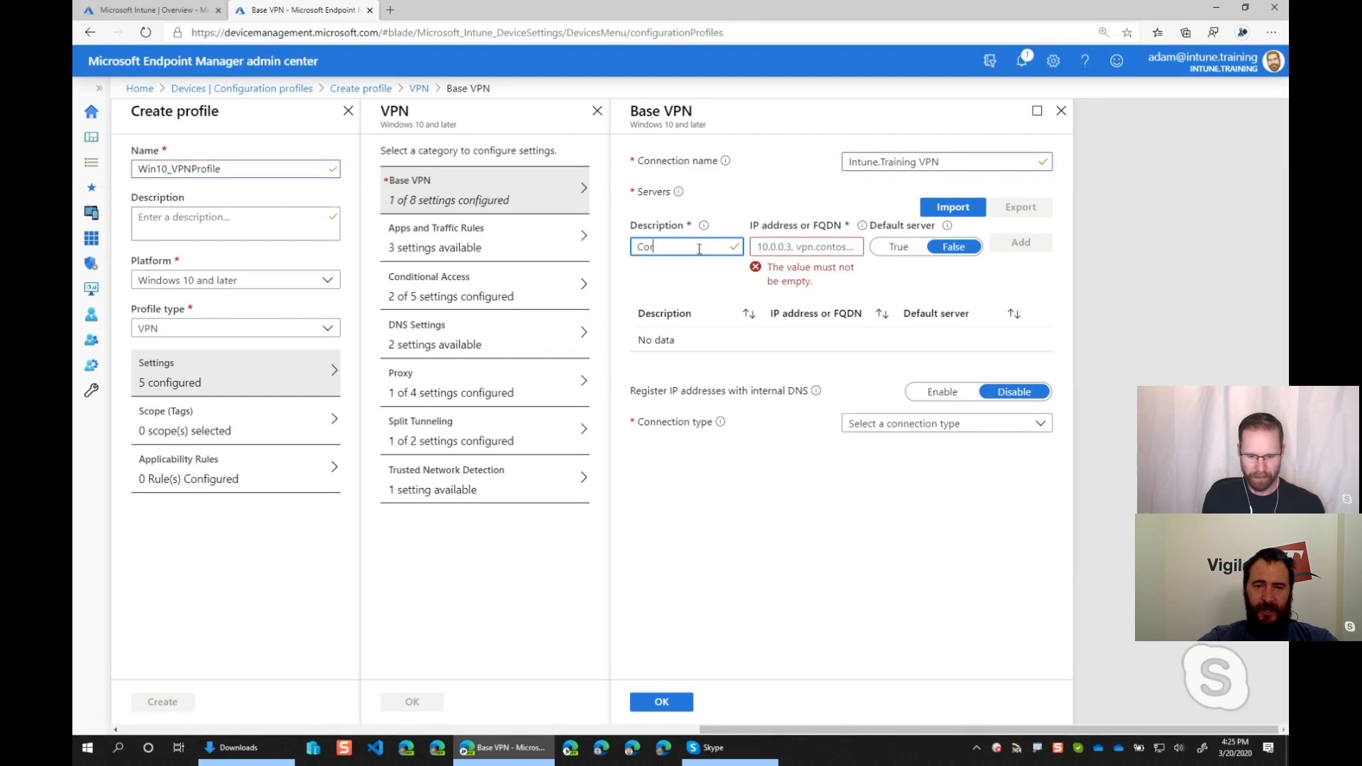
type("p VP")
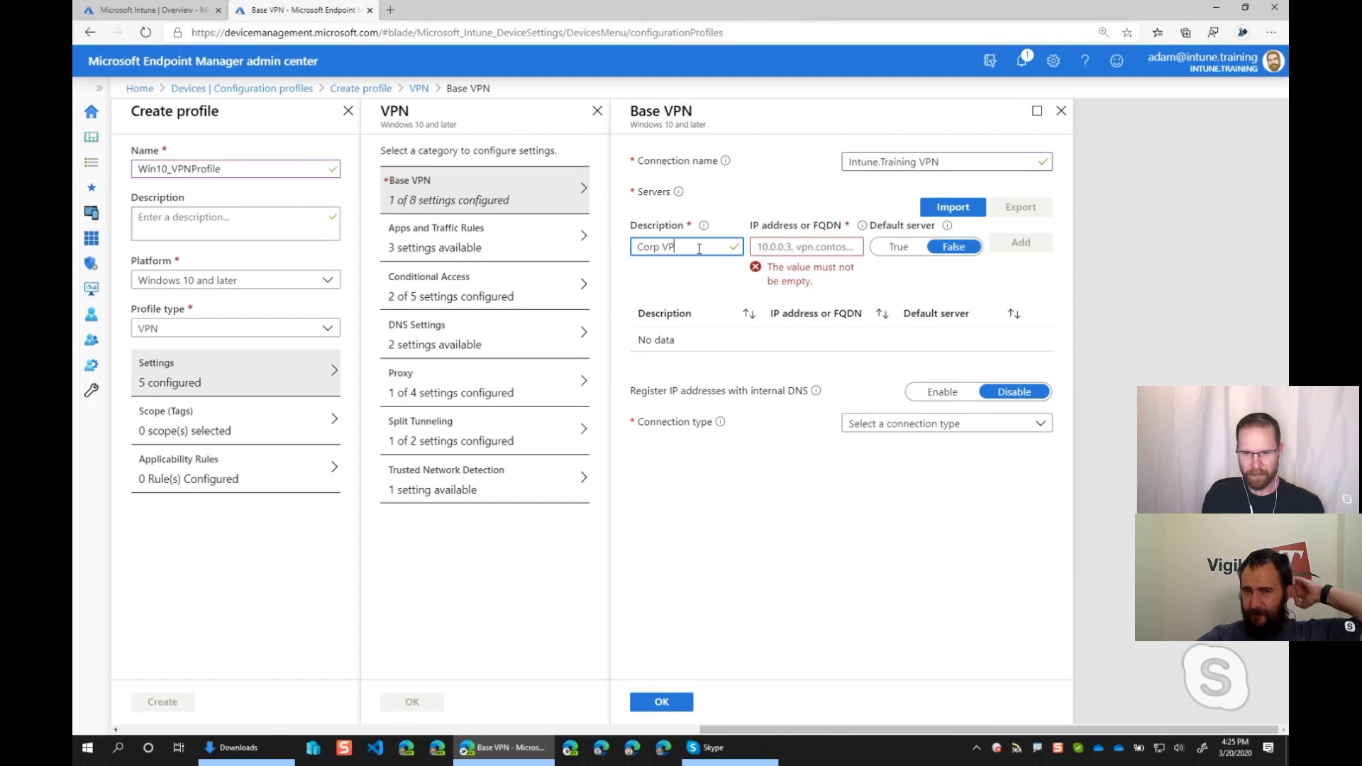
type("N")
key("Tab")
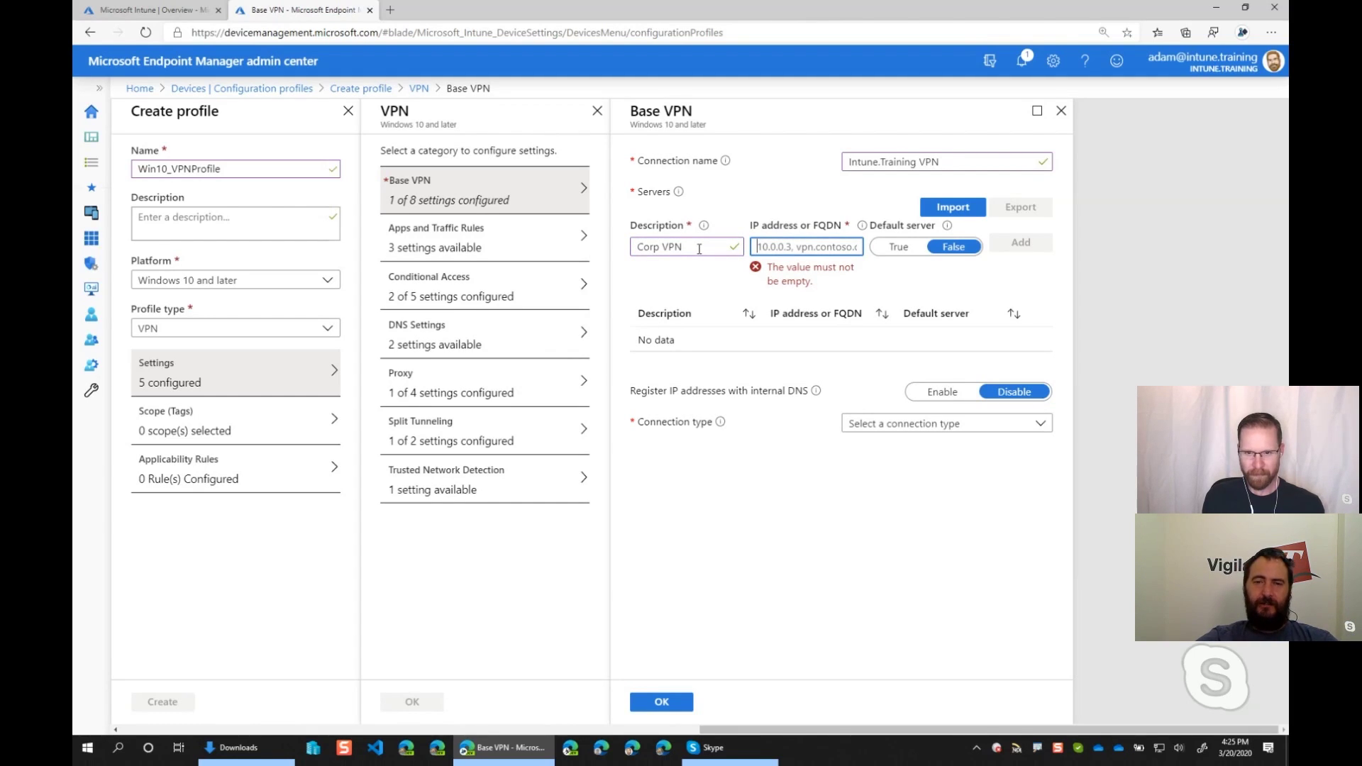
type("vpn.int")
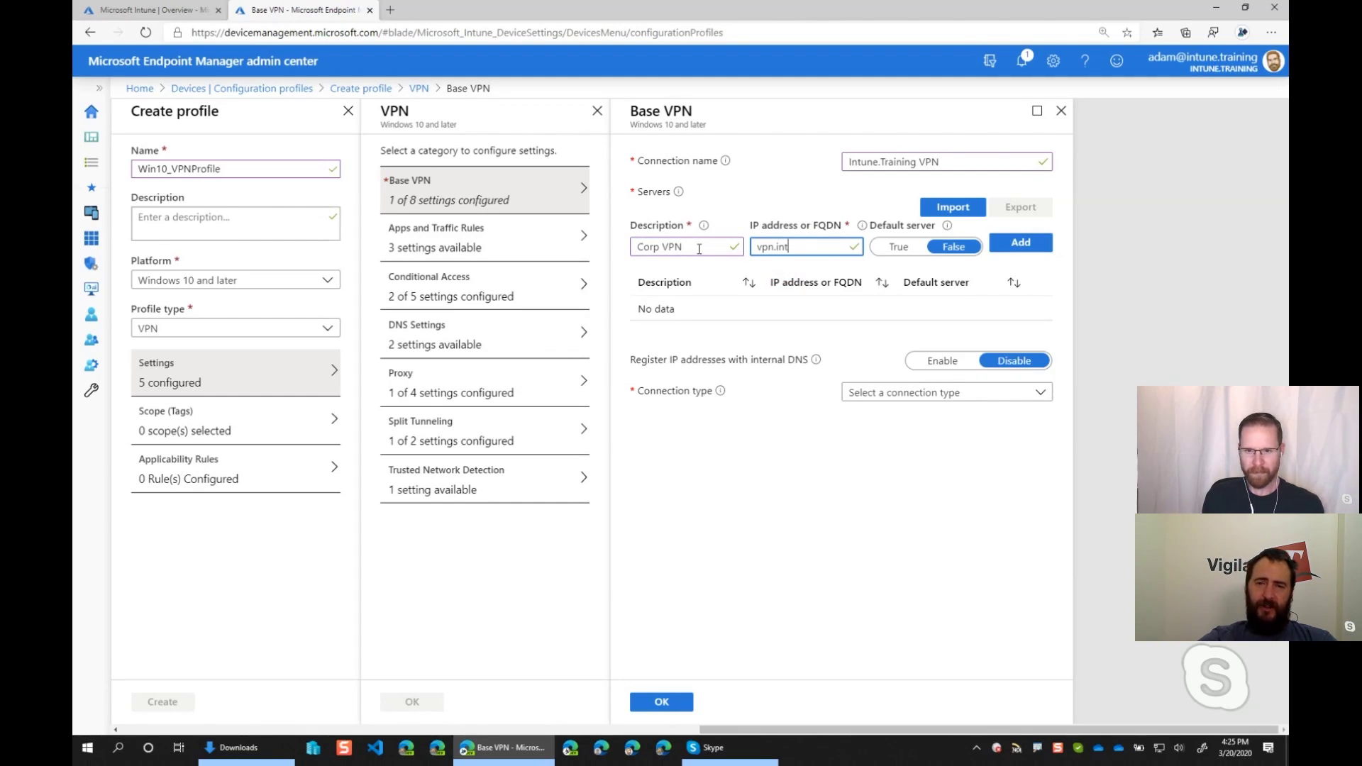
type("une.traini")
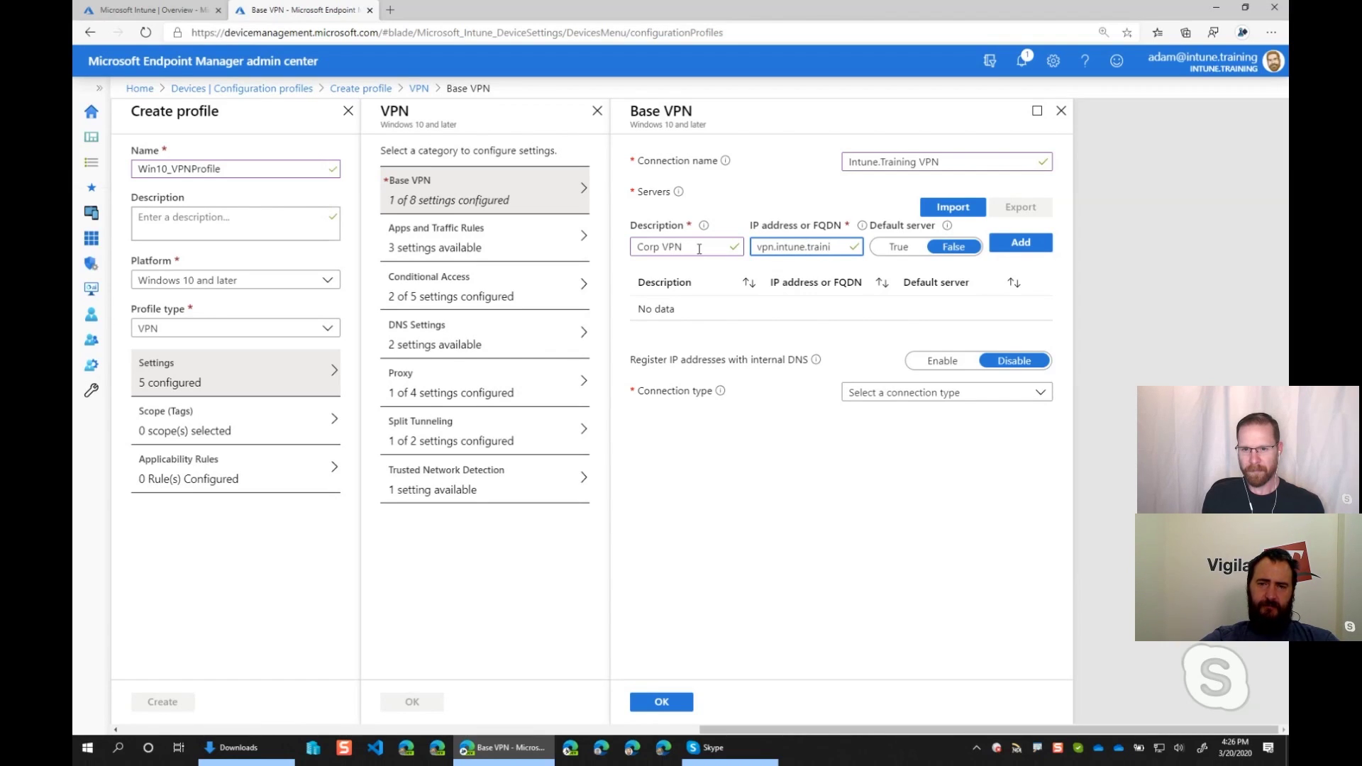
type("ng")
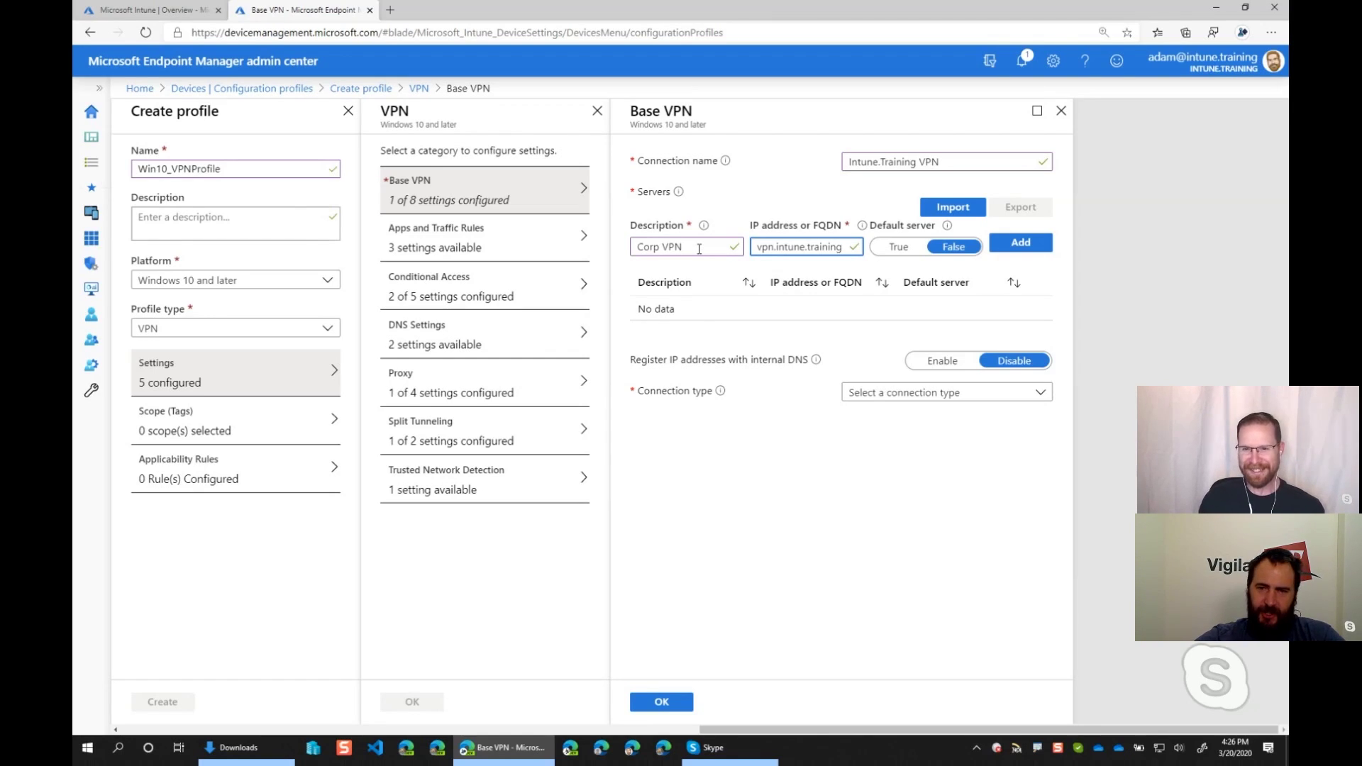
left_click(897, 248)
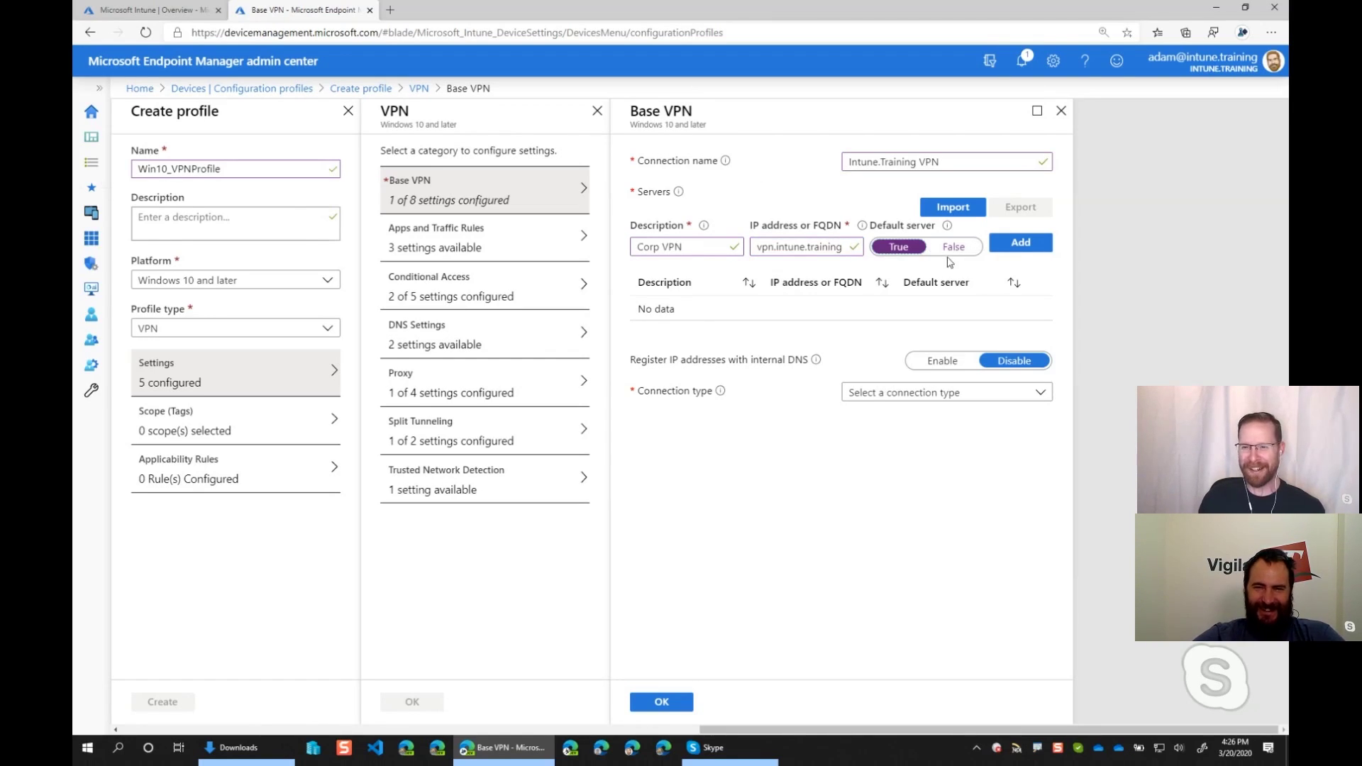
left_click(1009, 245)
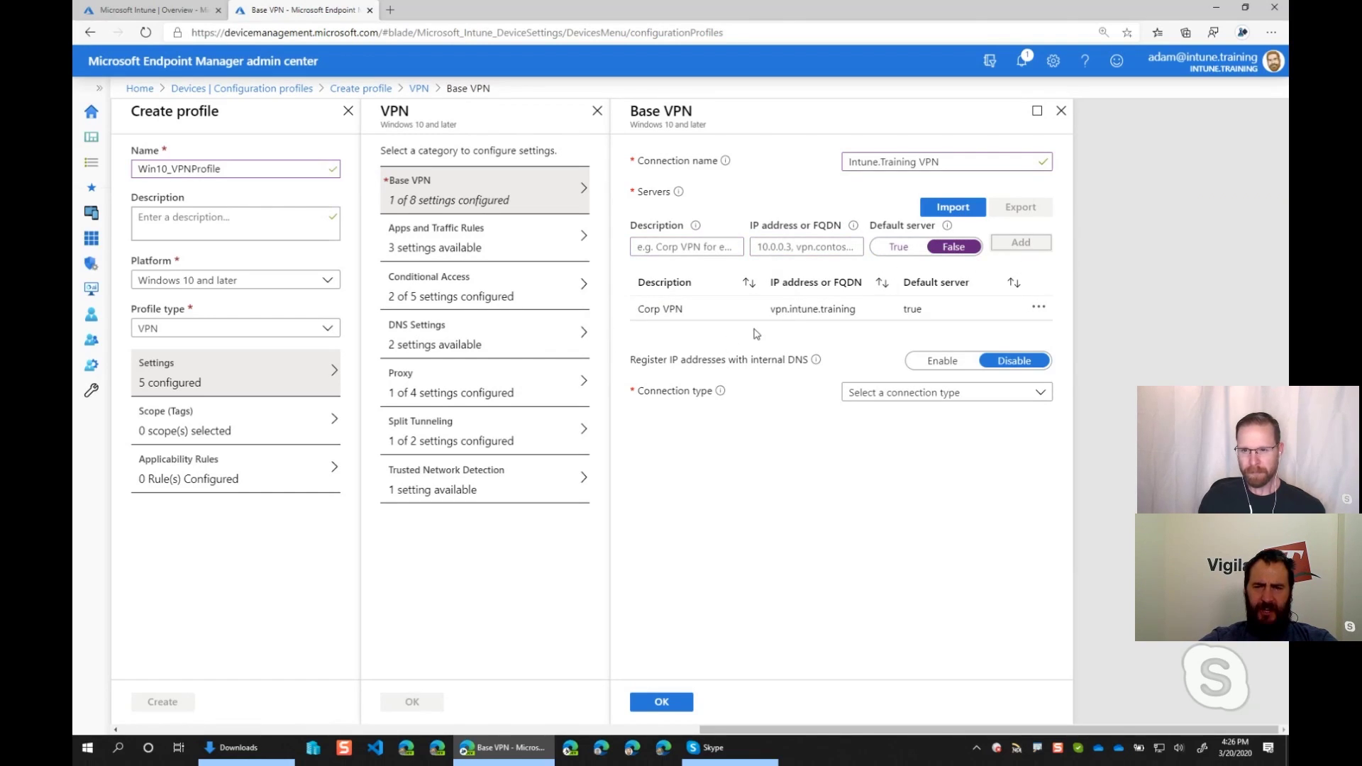
View the server CSV import panel, close it, and export the server list to export.csv.
left_click(933, 212)
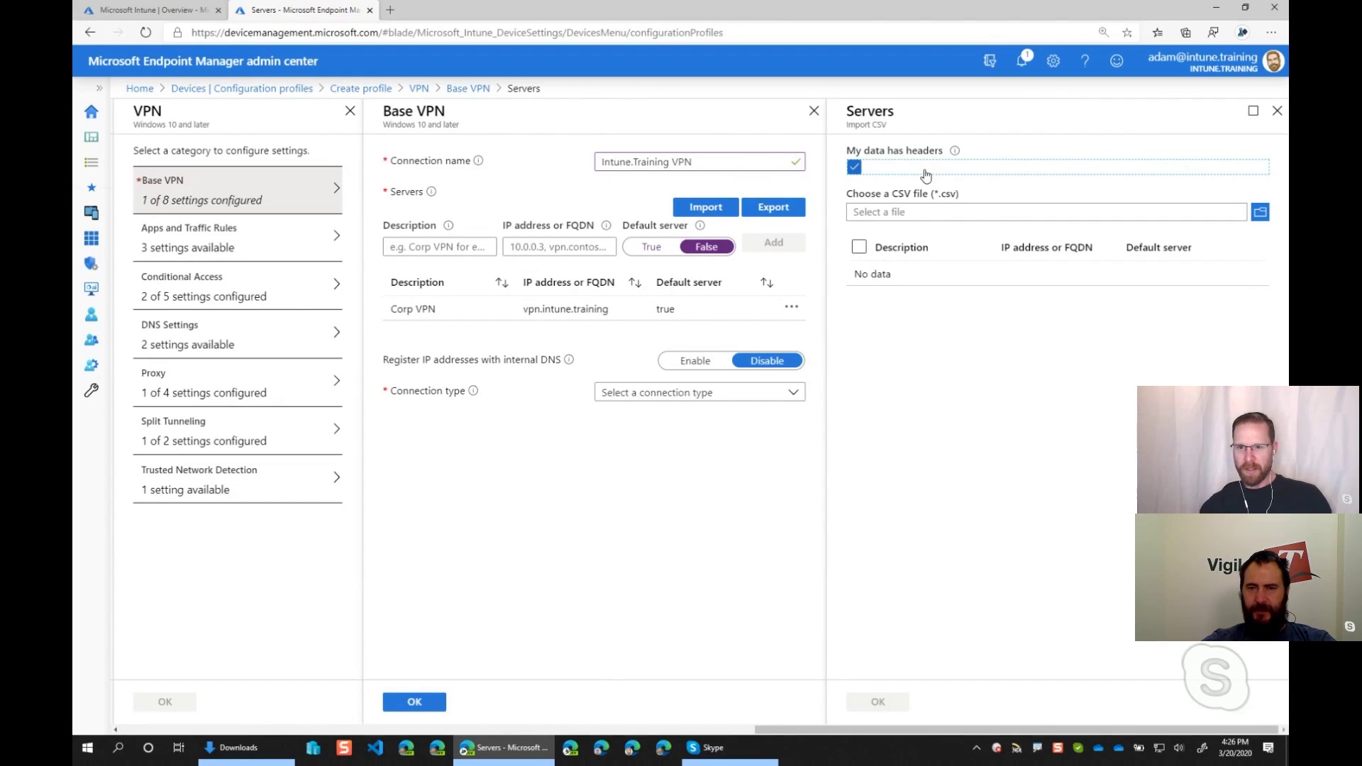
mouse_move(955, 155)
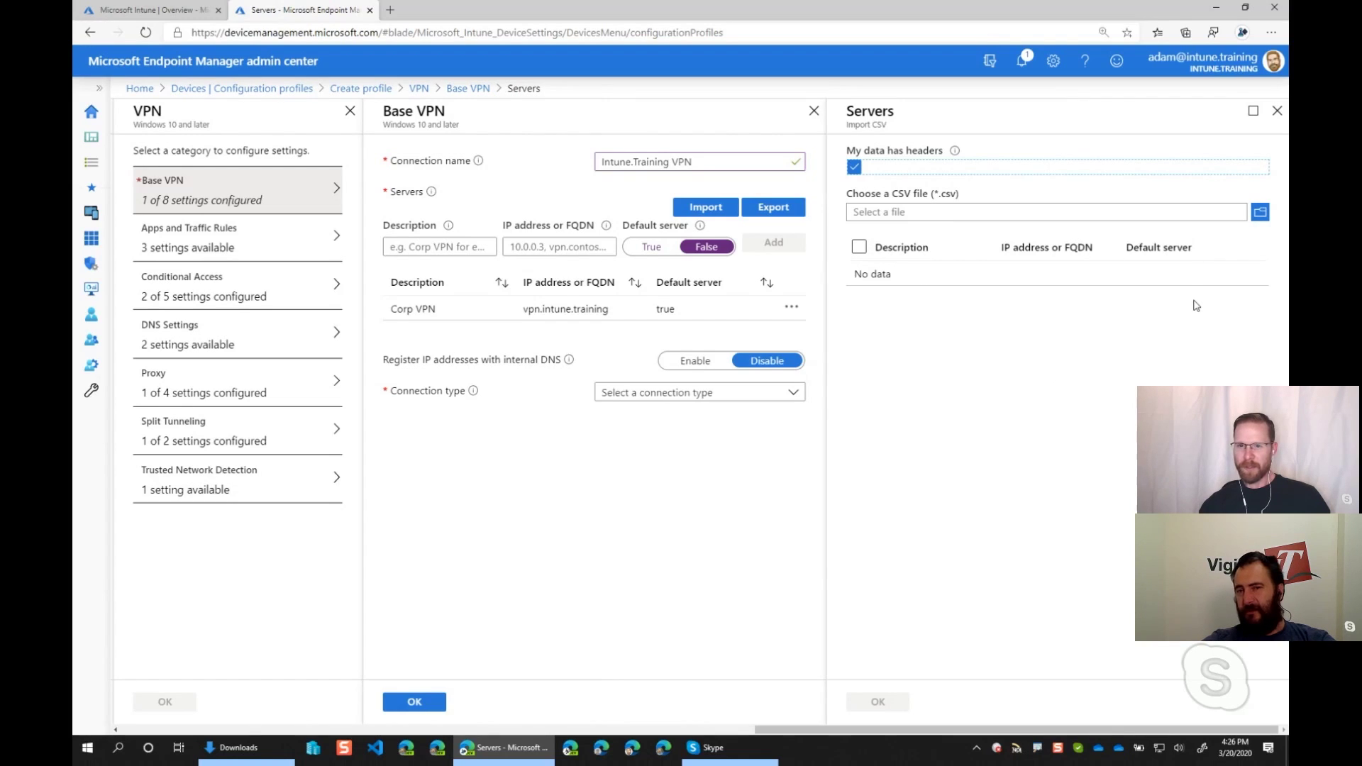
left_click(1276, 113)
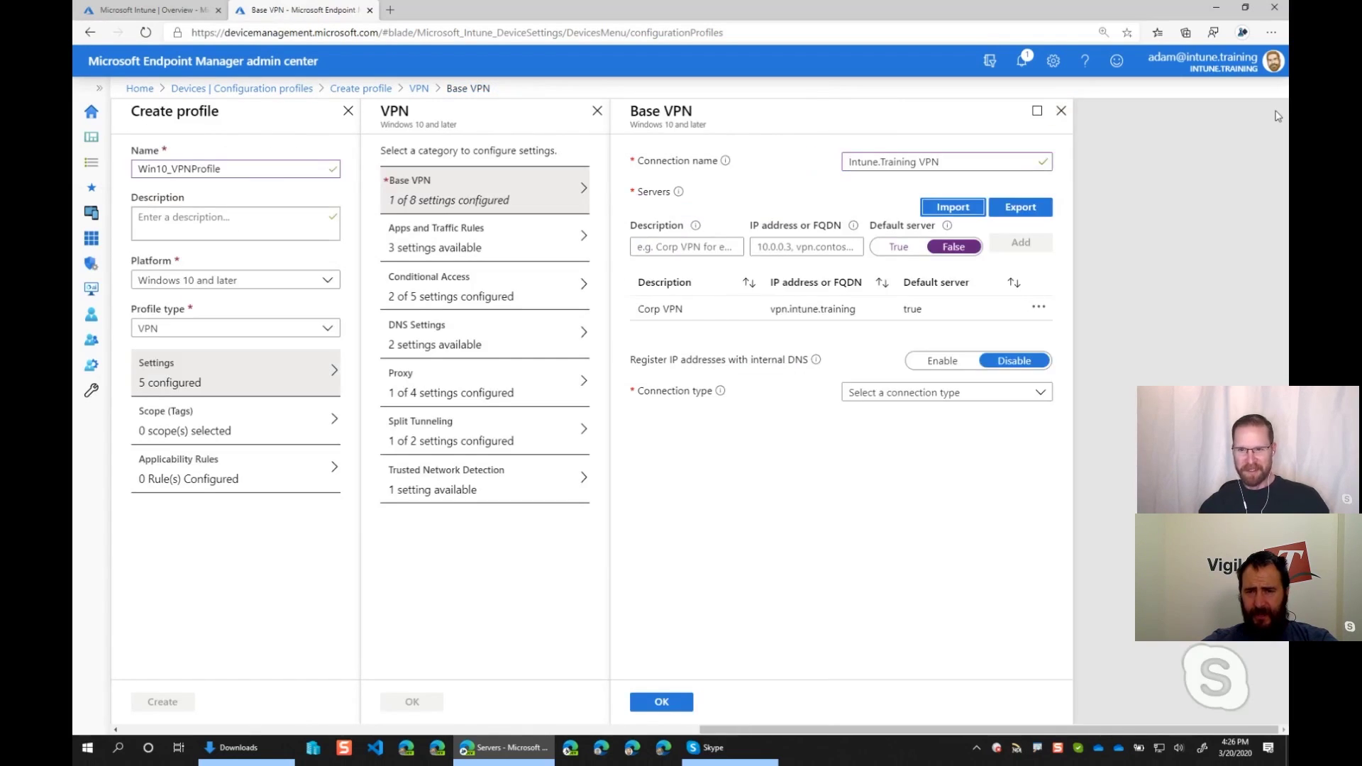
left_click(1029, 211)
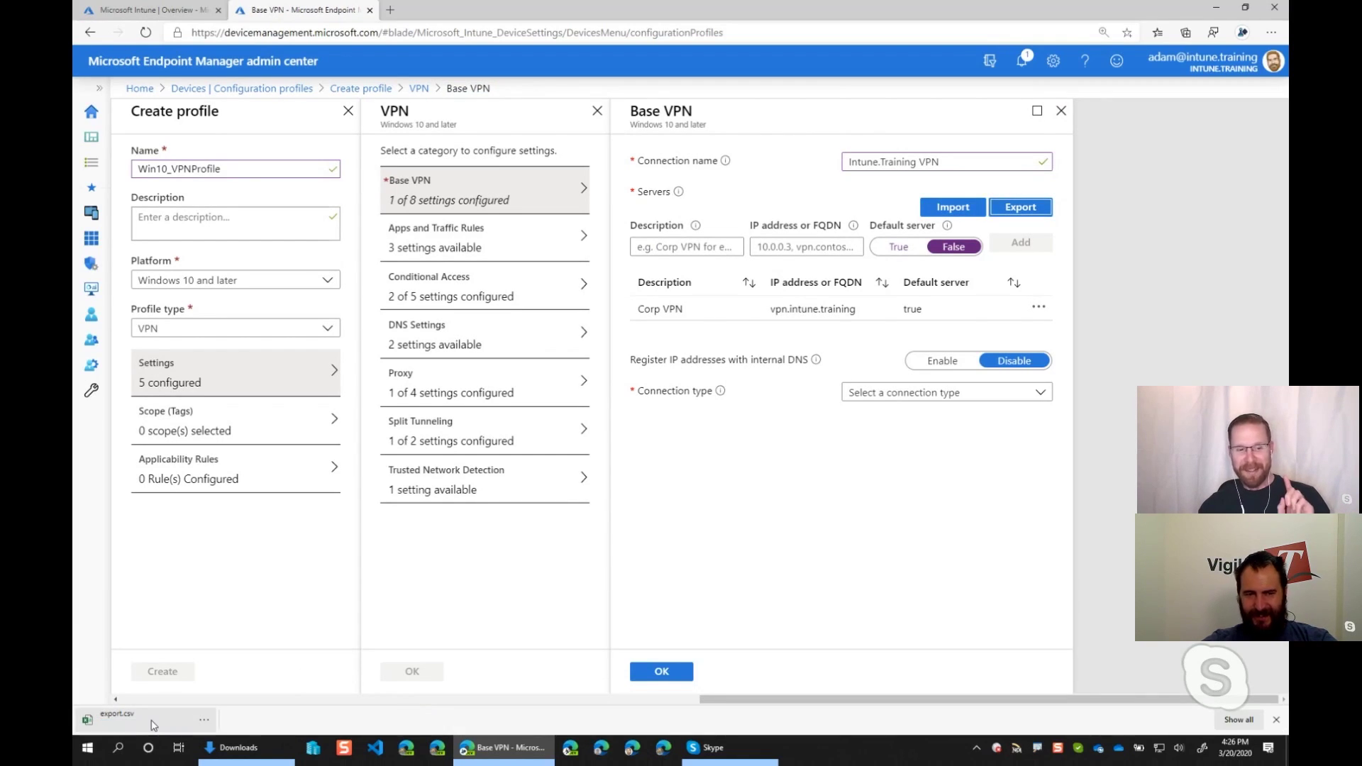
Open export.csv in Excel, widen columns A and B, then close without saving.
left_click(137, 717)
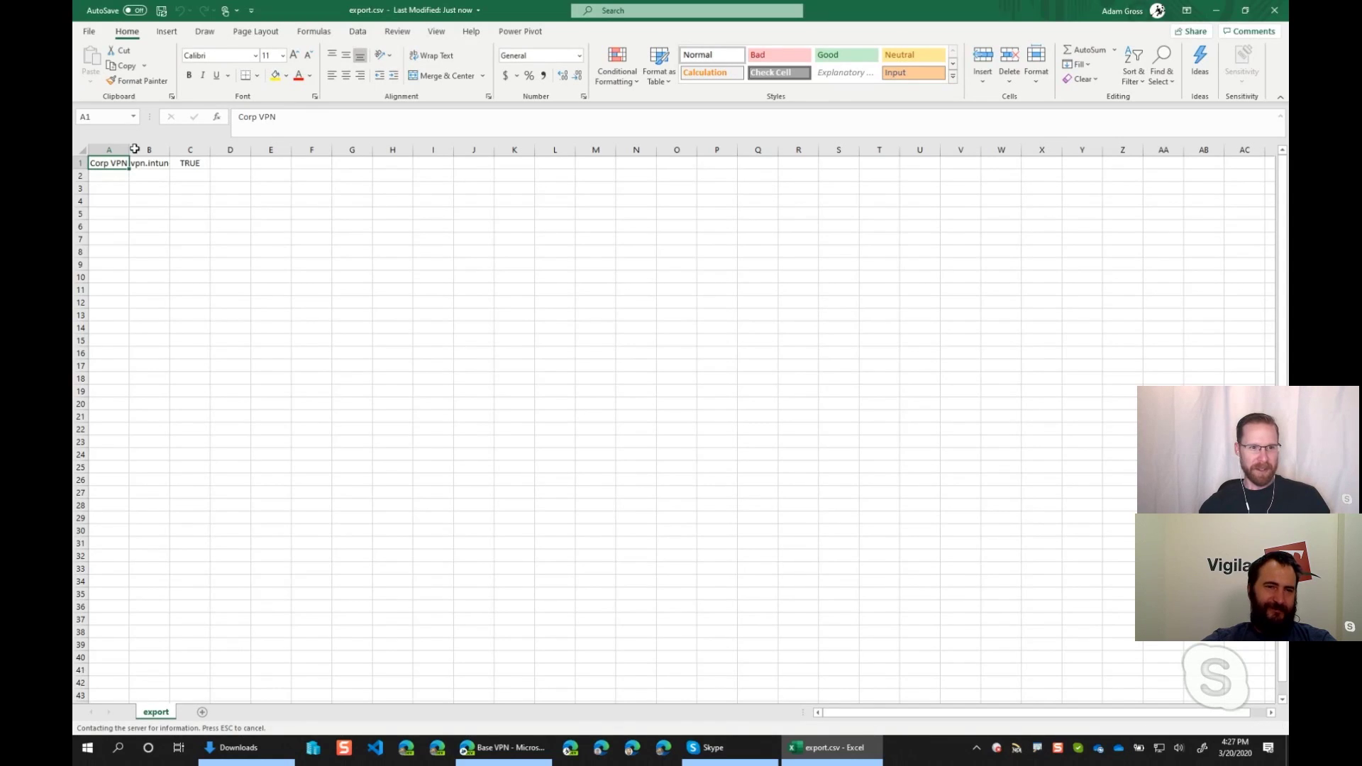
double_click(170, 150)
left_click_drag(130, 149, 131, 150)
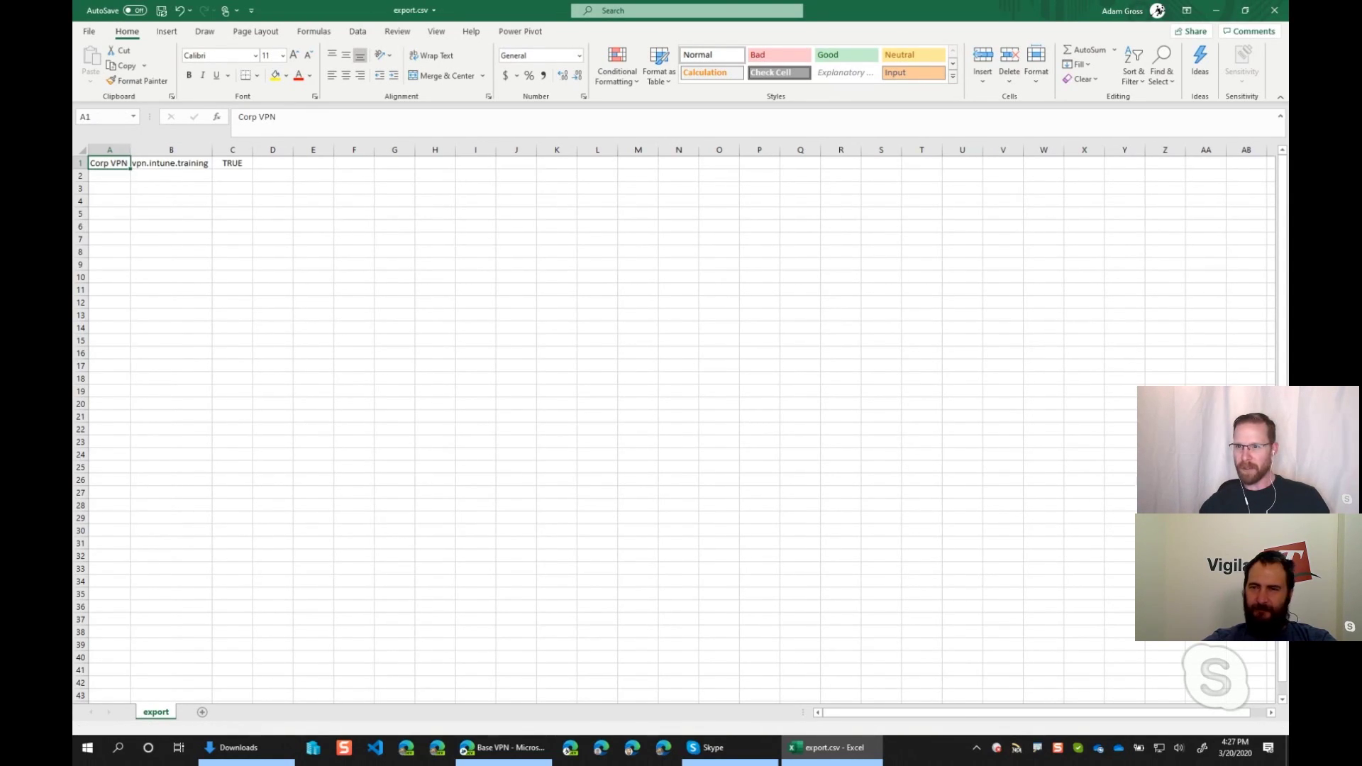
left_click(1274, 10)
left_click(681, 387)
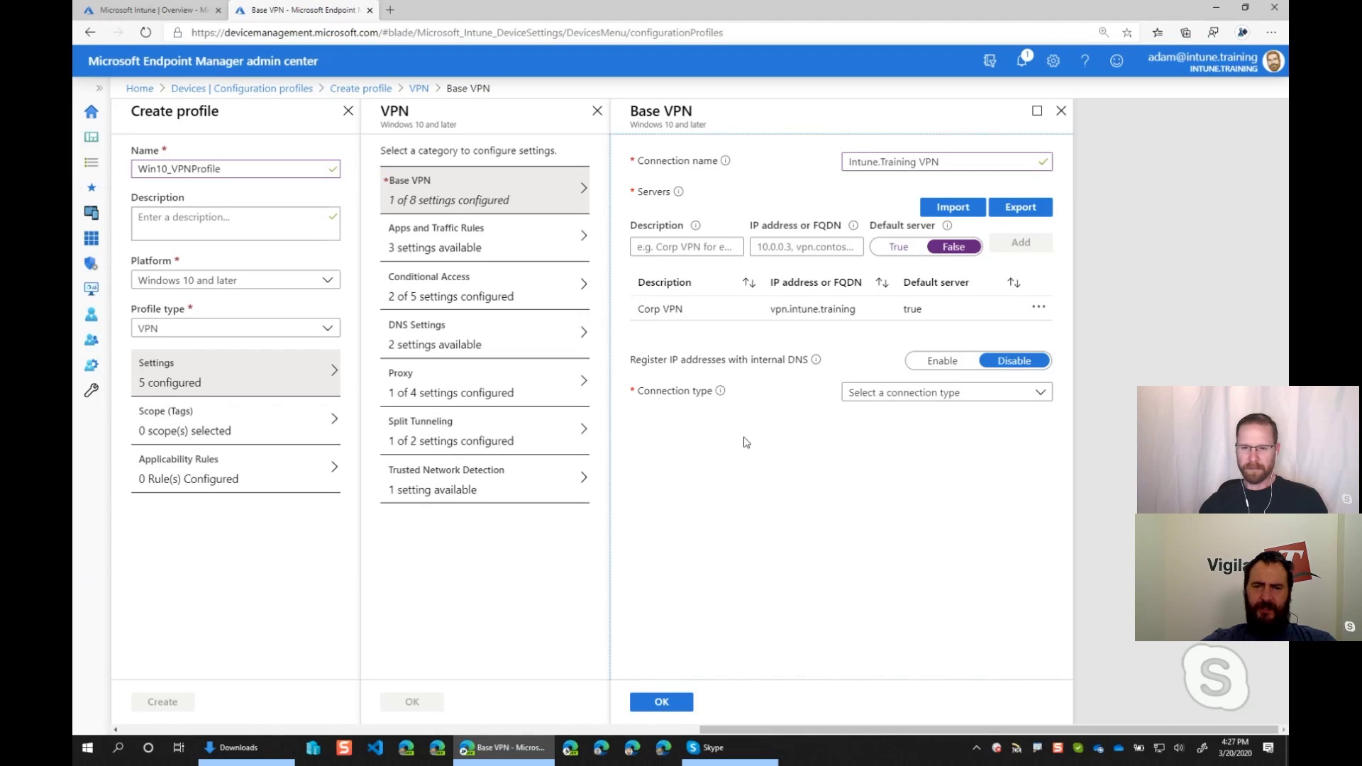
Review the connection types, highlighting Automatic, IKEv2, L2TP and PPTP, then pick Palo Alto Networks GlobalProtect.
mouse_move(817, 364)
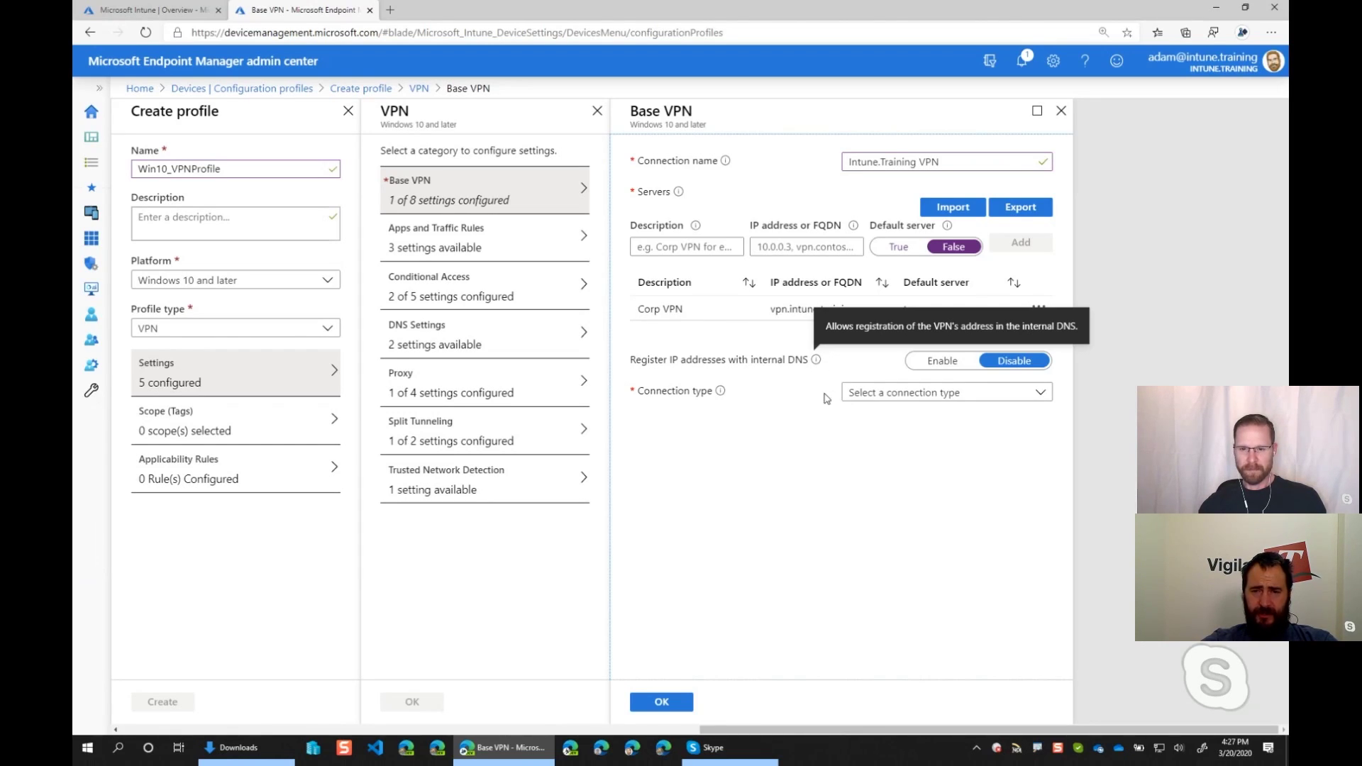
left_click(888, 398)
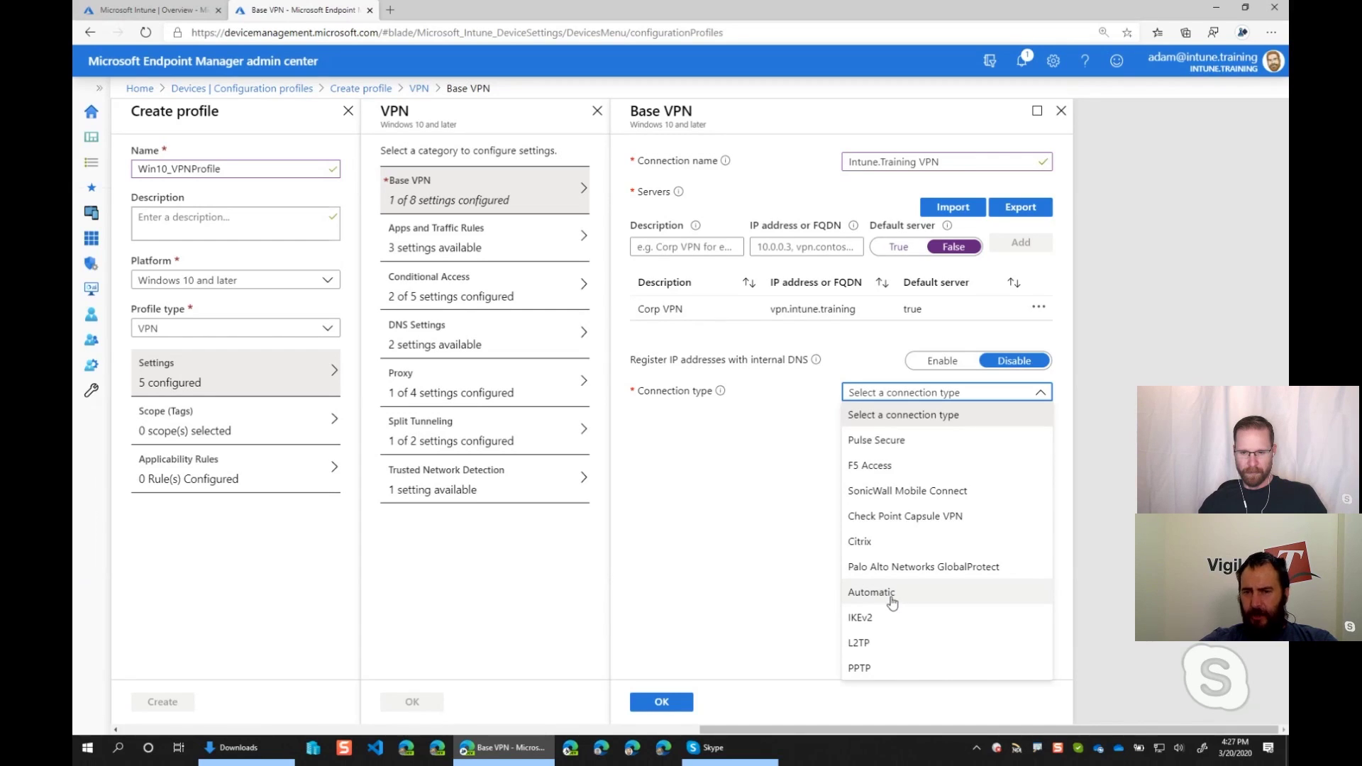
key("ctrl+2")
left_click_drag(830, 580, 928, 683)
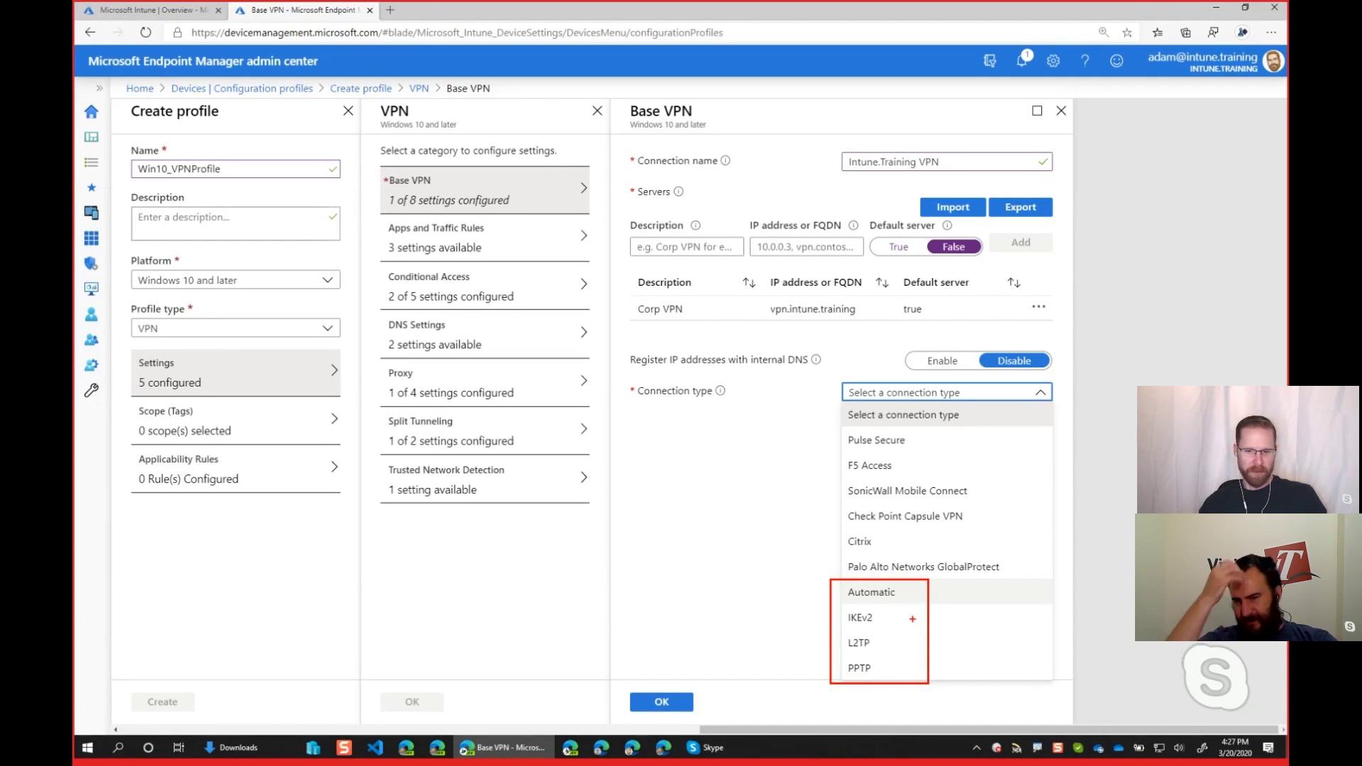
key("Escape")
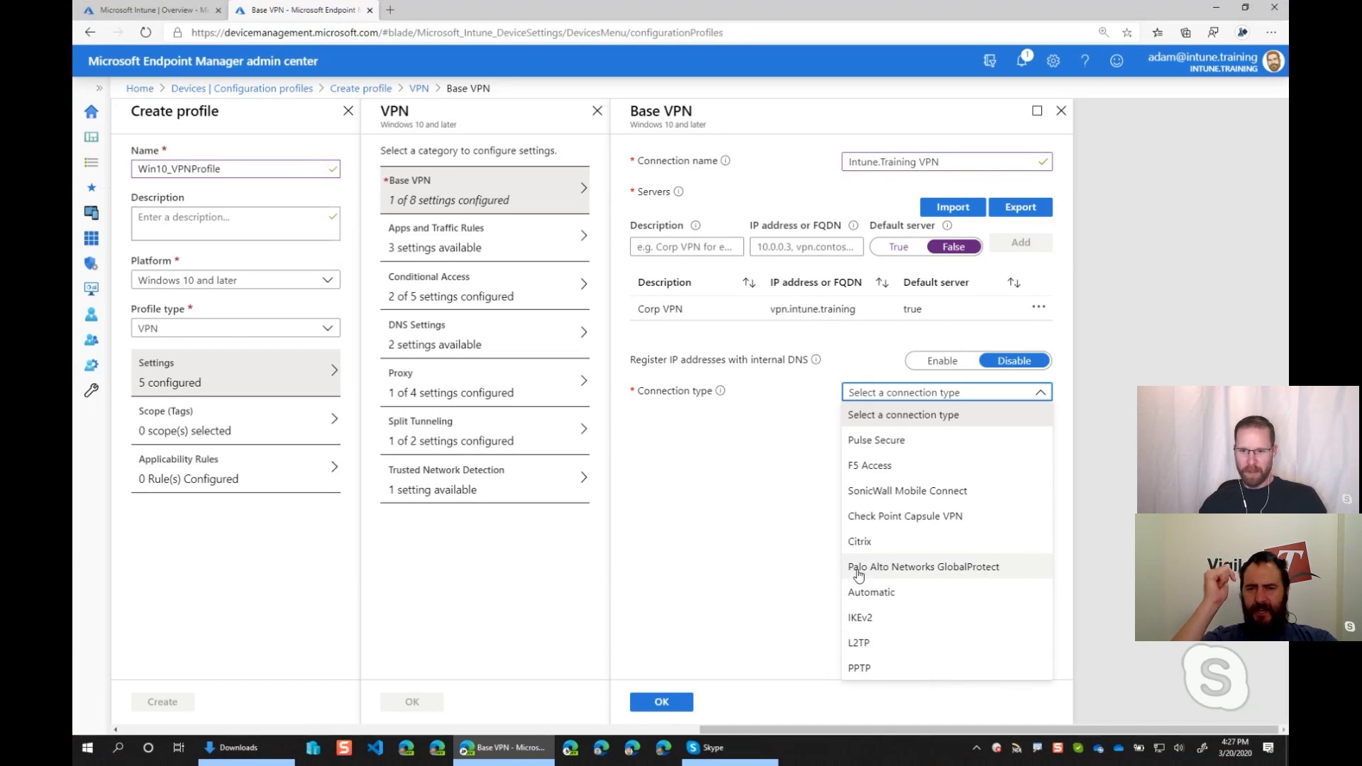
left_click(915, 567)
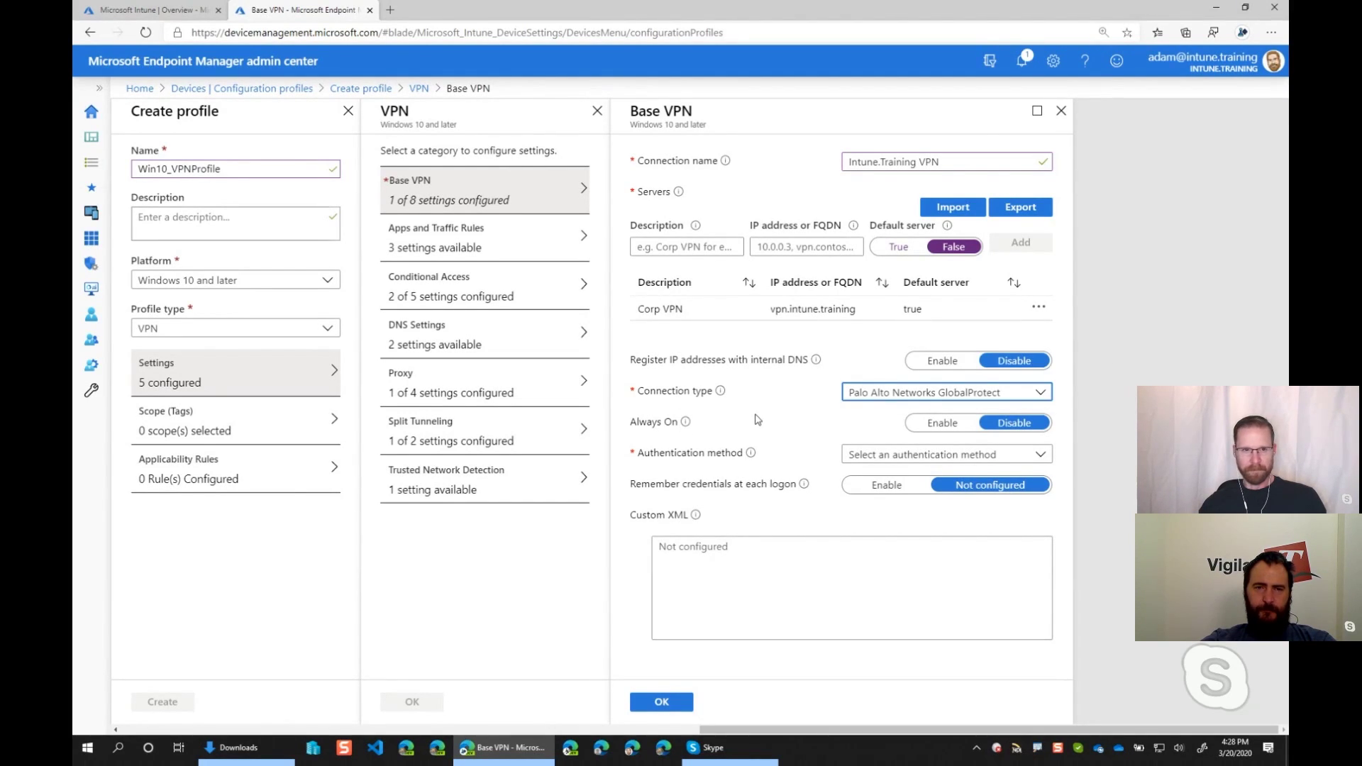
Load businessstore.microsoft.com in a new Edge tab and restore the window after minimizing it.
left_click(389, 11)
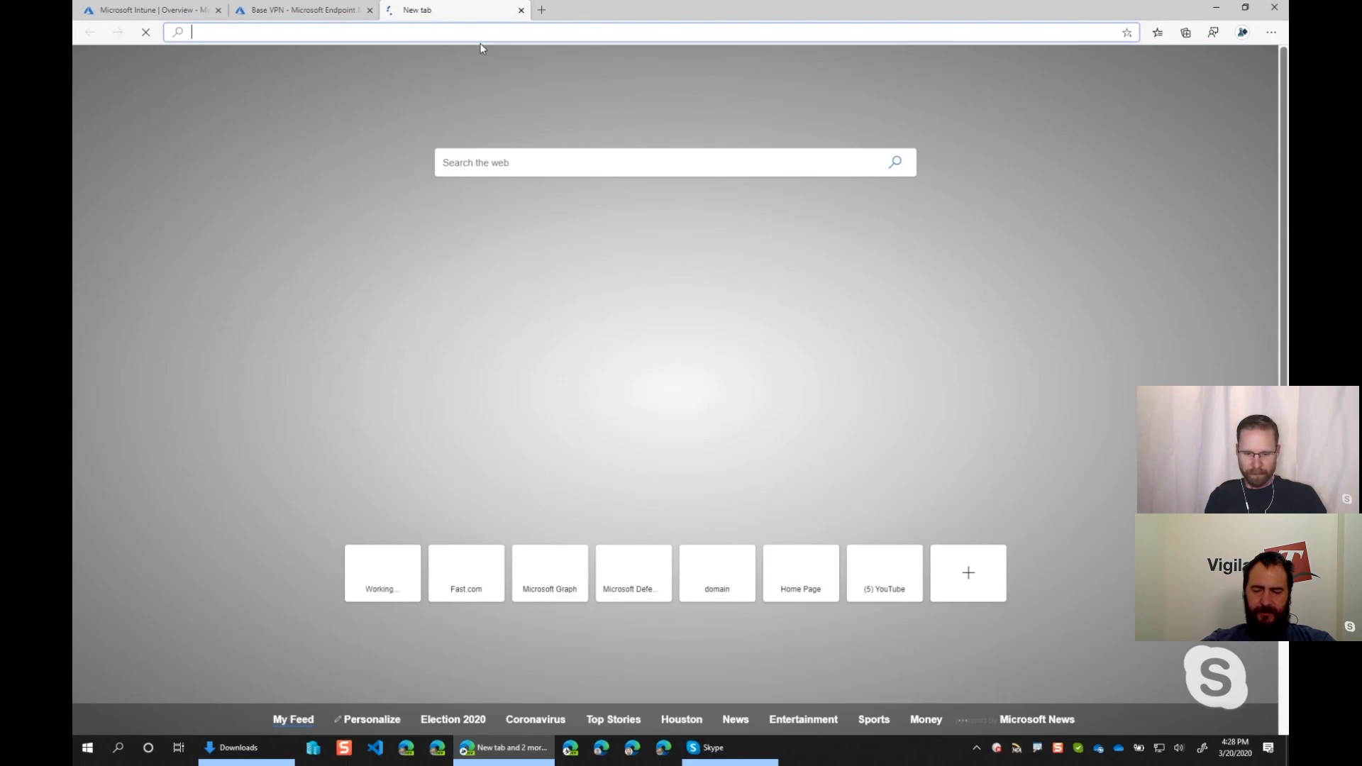
type("businessstore")
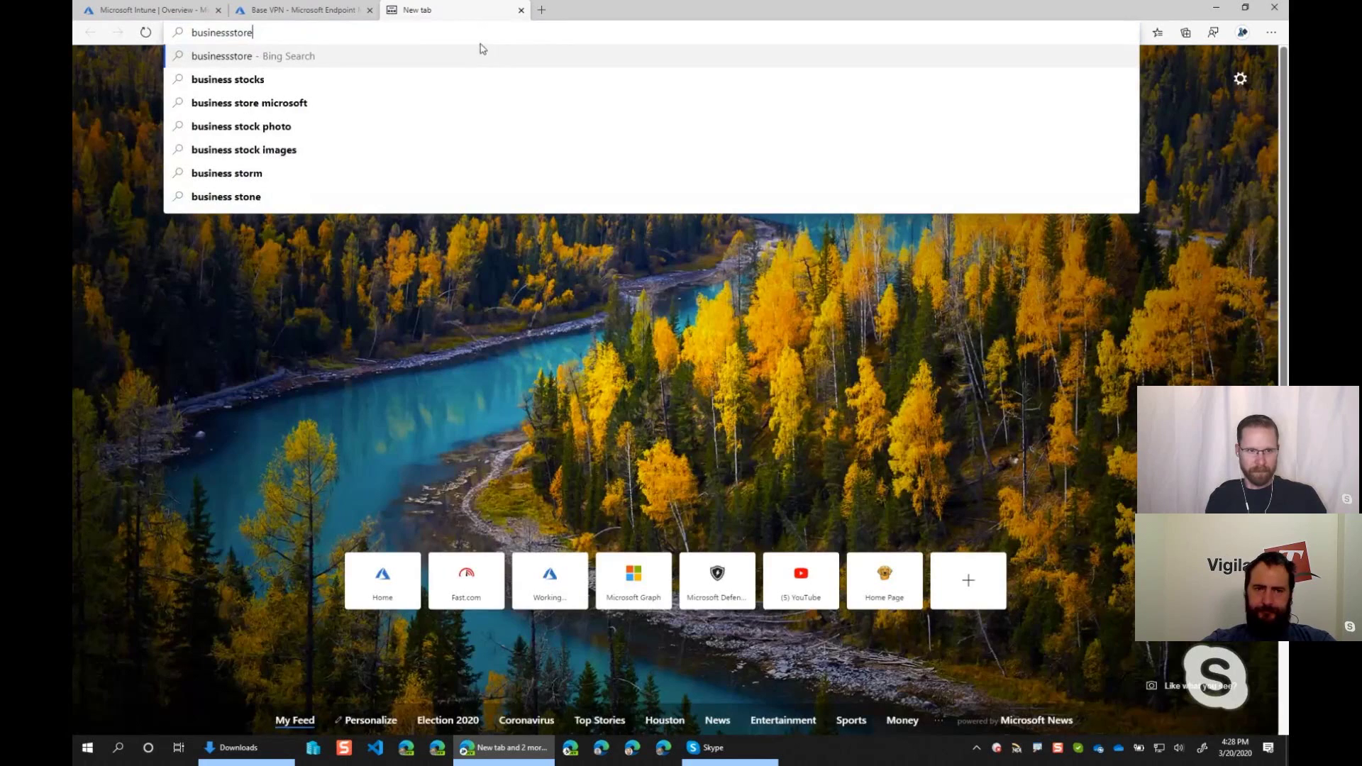
type(".microso")
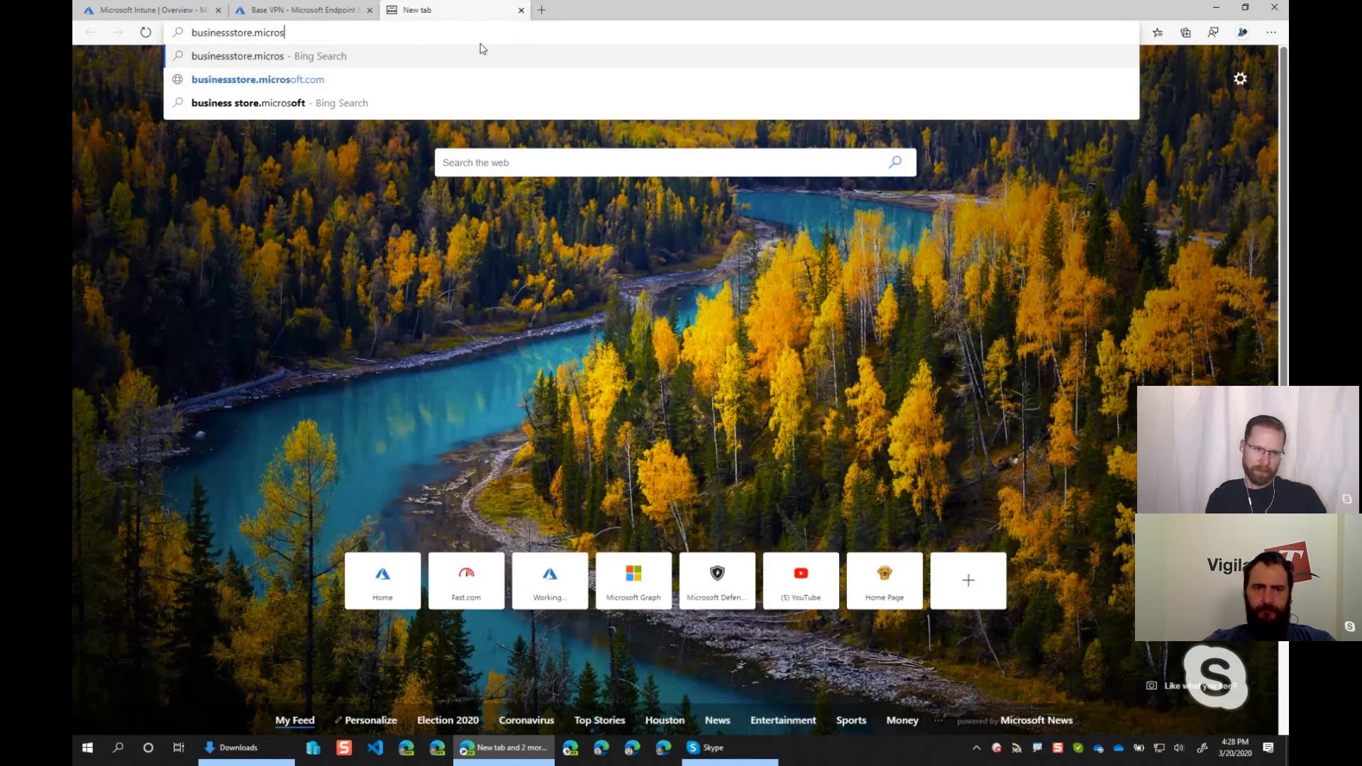
type("ft")
key("Return")
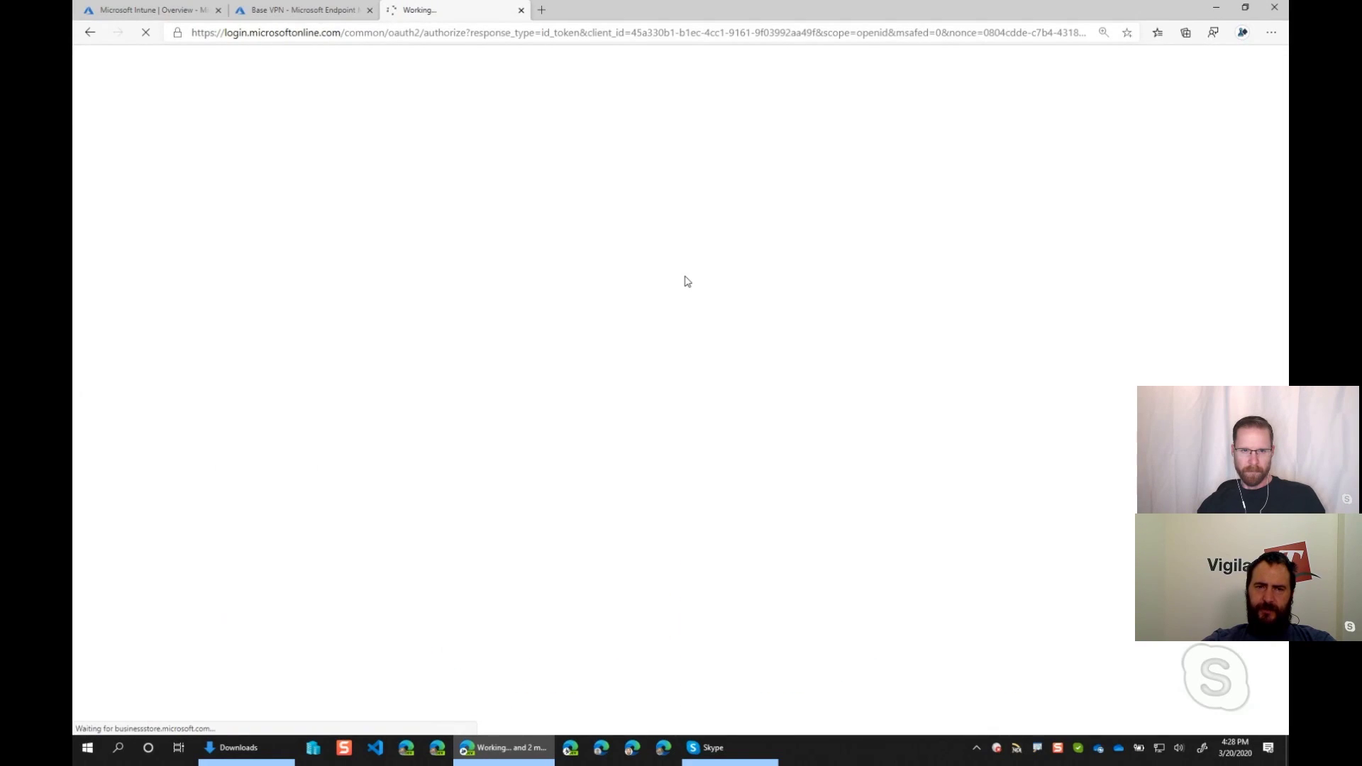
key("super+d")
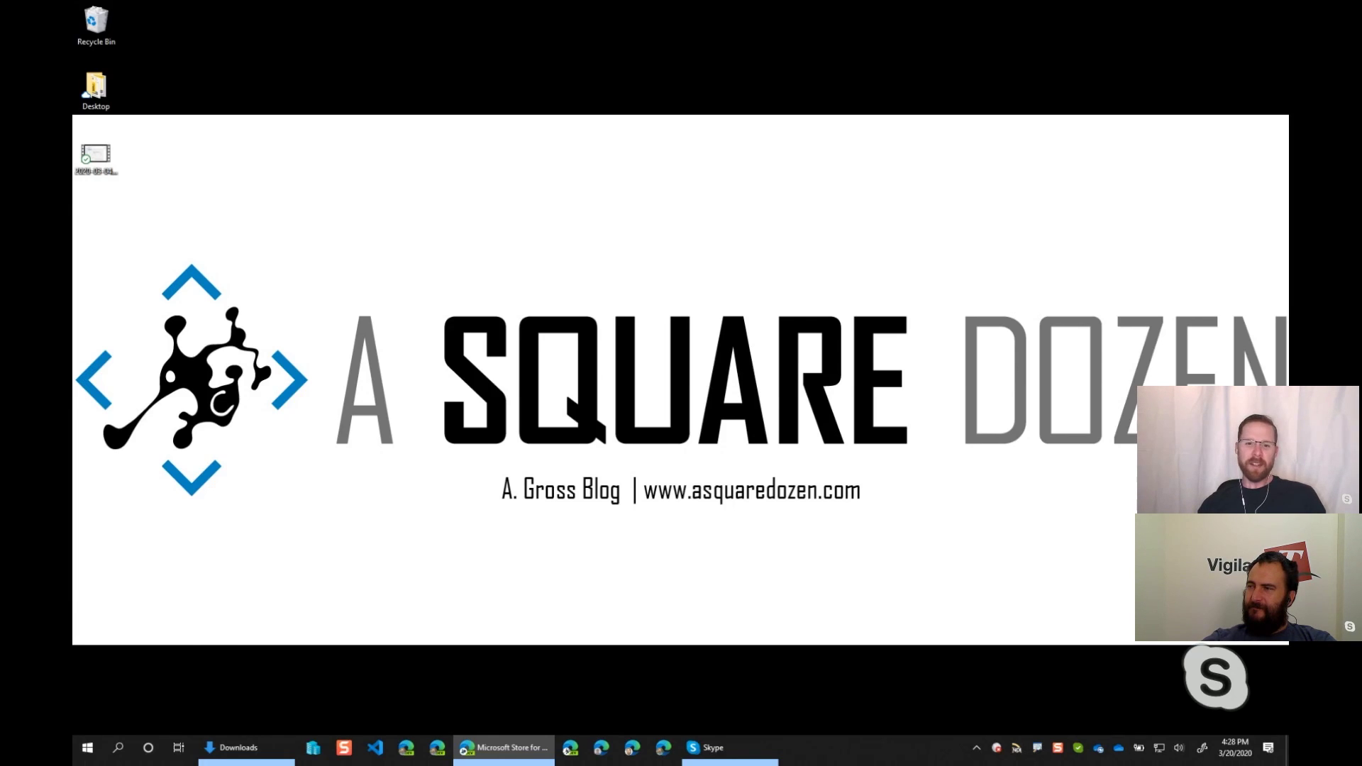
left_click(503, 747)
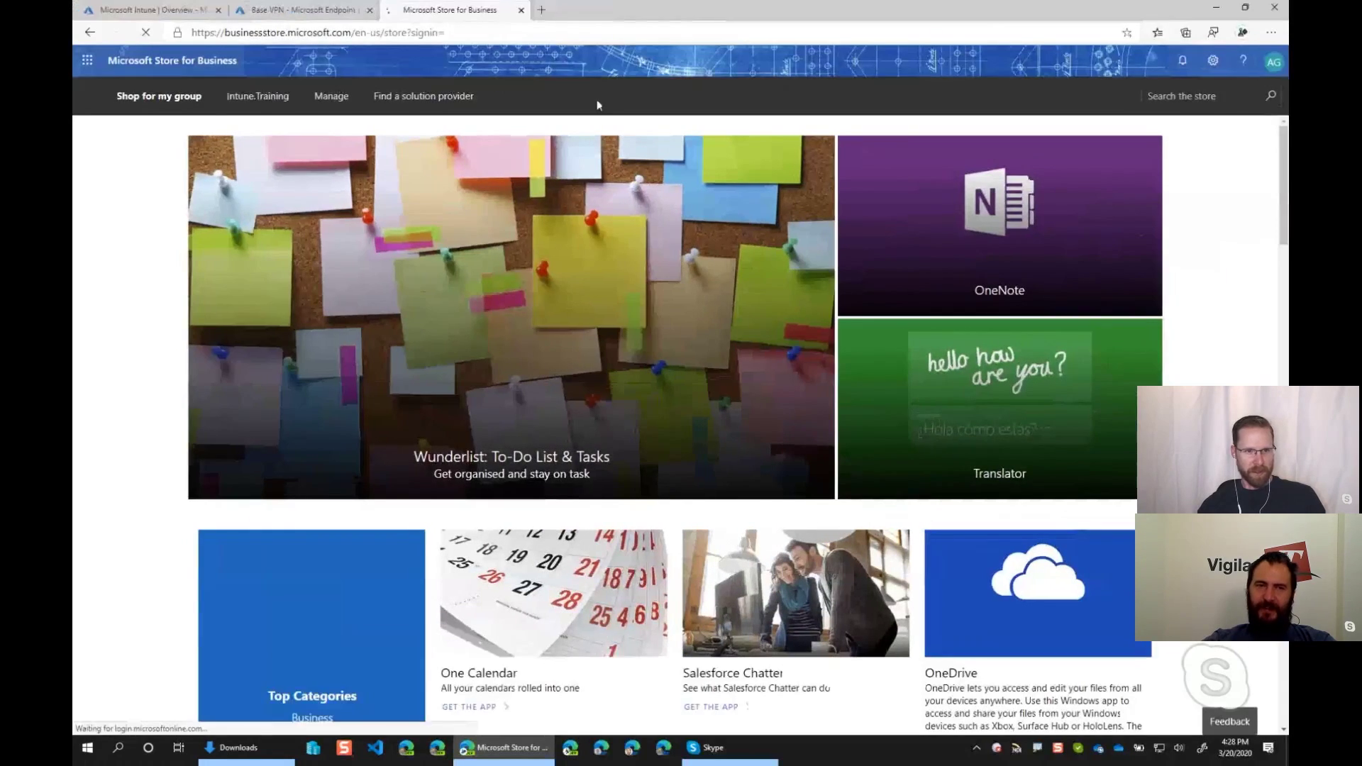
Search the Intune.Training store for 'global protec' and open the GlobalProtect app page.
left_click(268, 101)
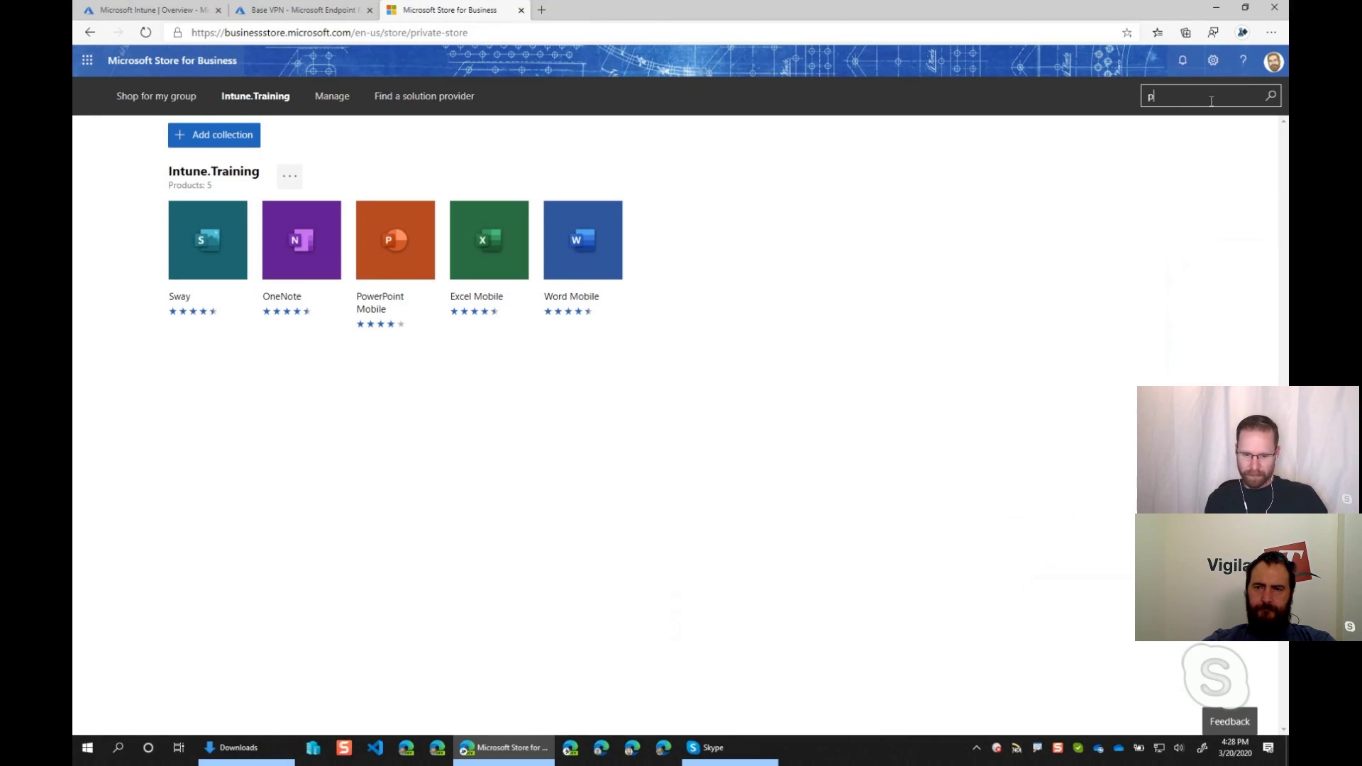
type("globa")
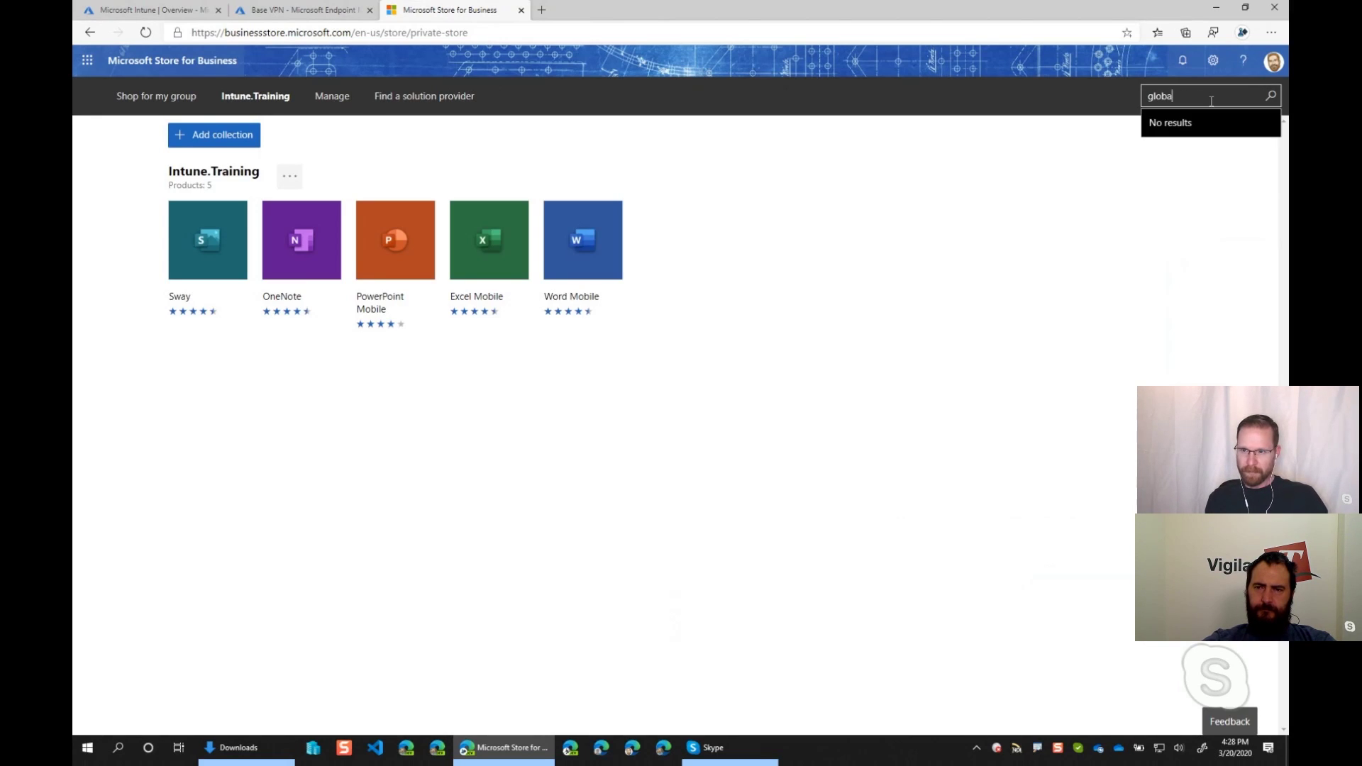
type("l protect")
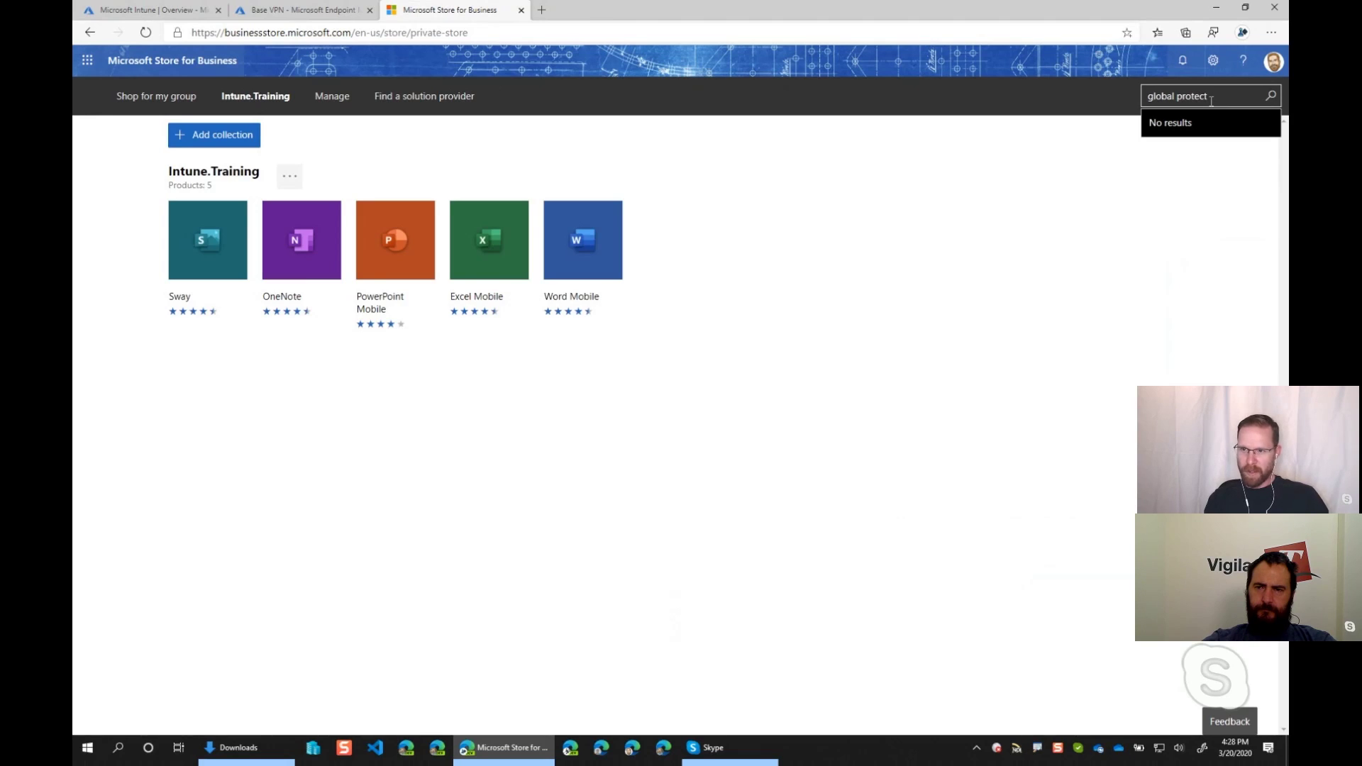
key("Return")
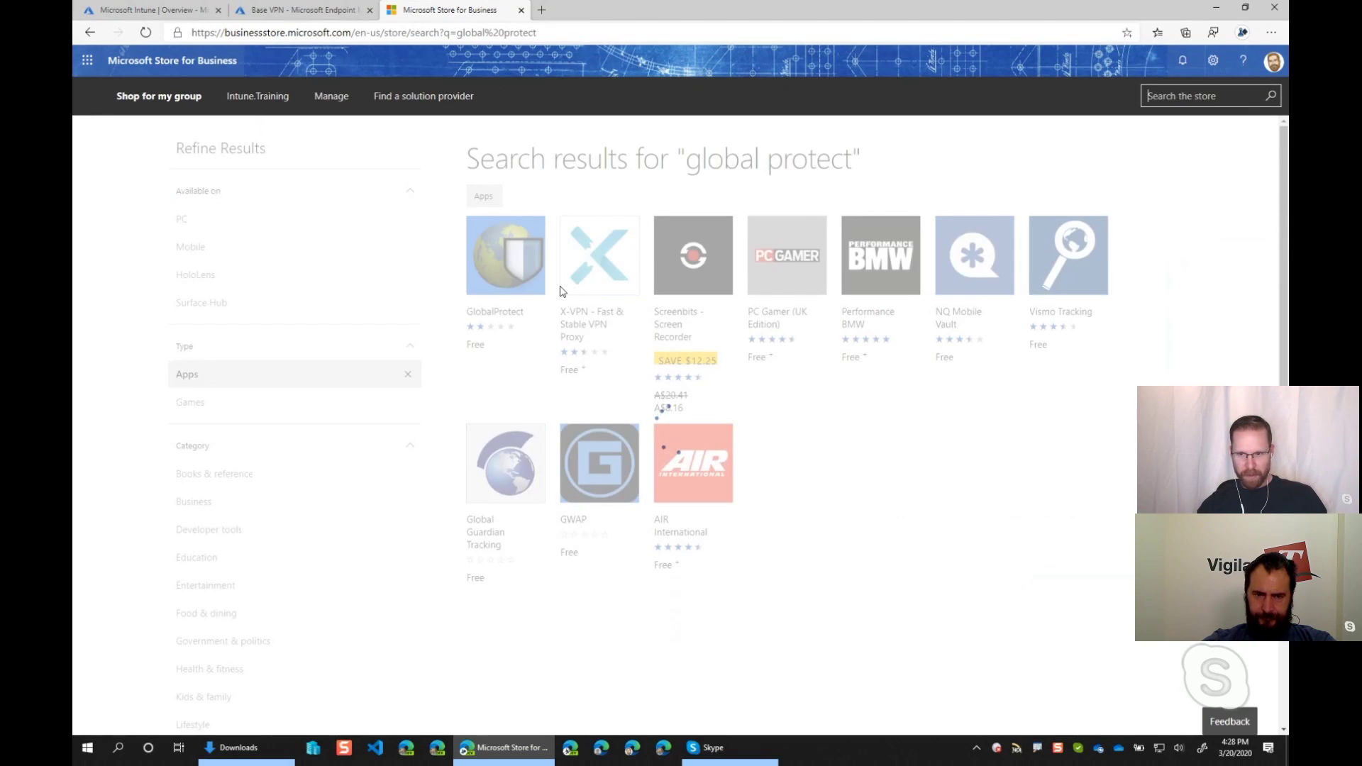
left_click(506, 270)
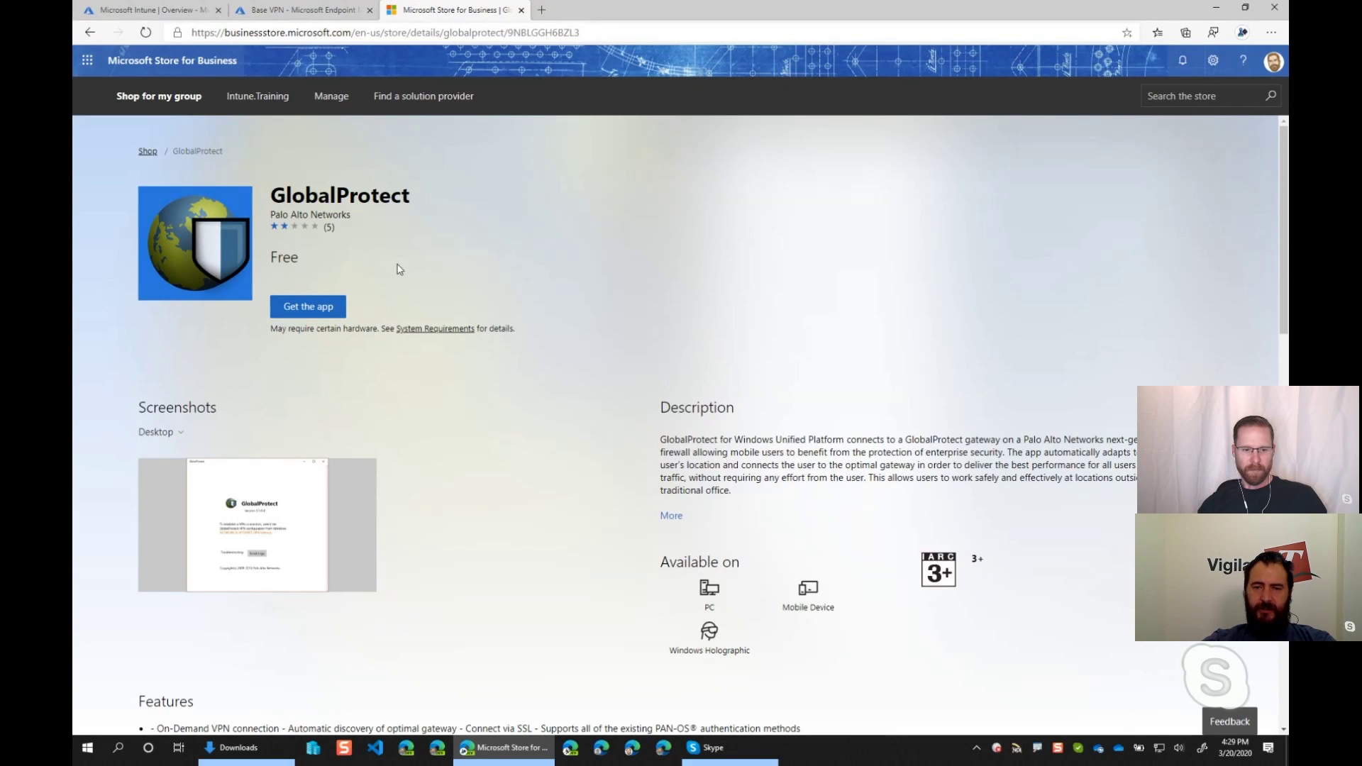
scroll(408, 268, "down", 1)
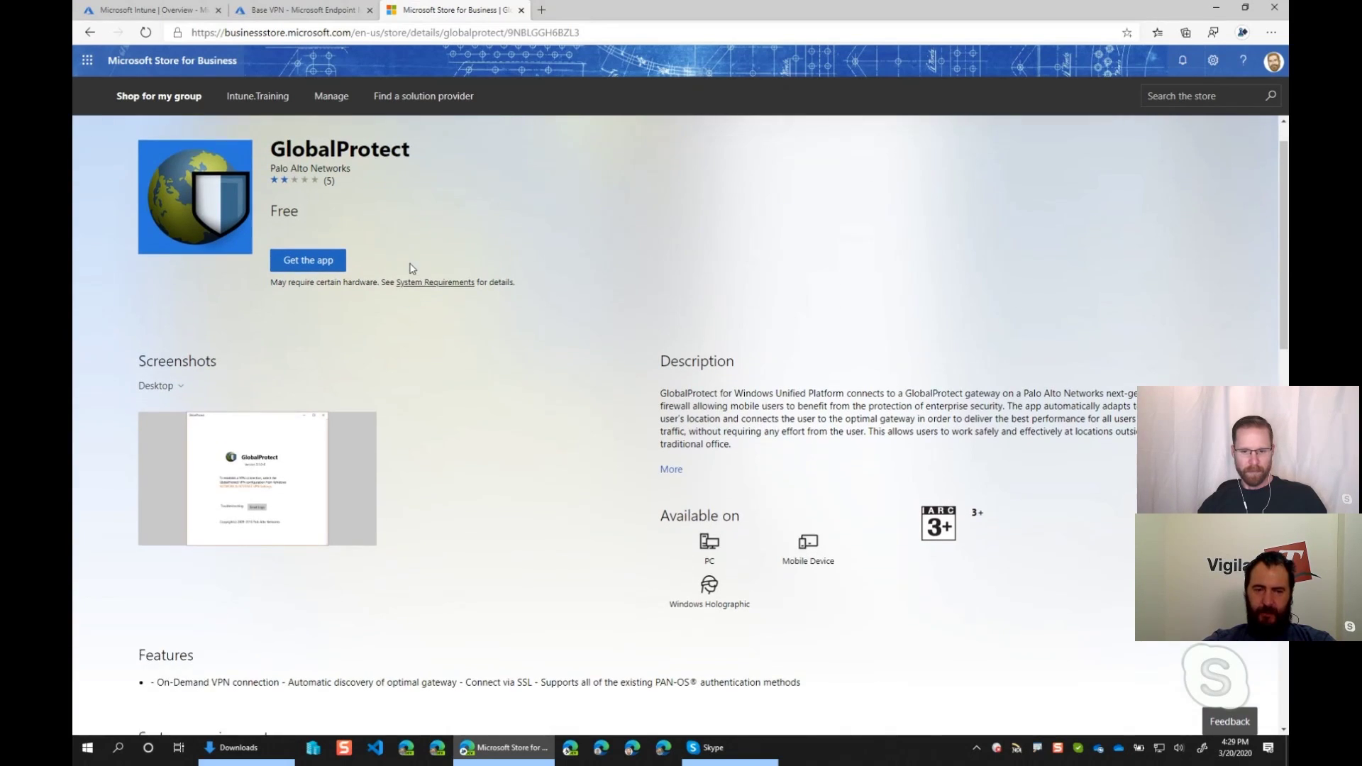
scroll(447, 246, "up", 1)
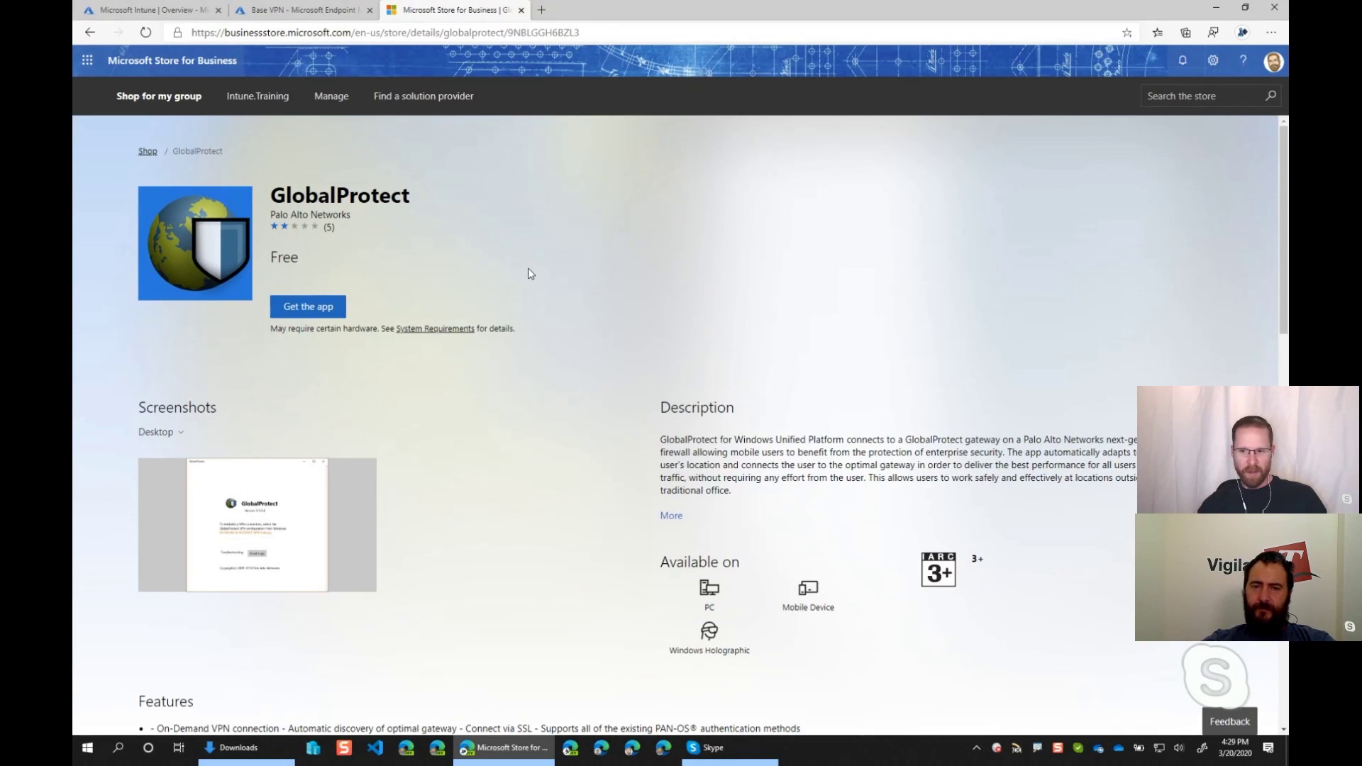
Switch back to the Base VPN tab and view the Connection type info tip.
left_click(286, 17)
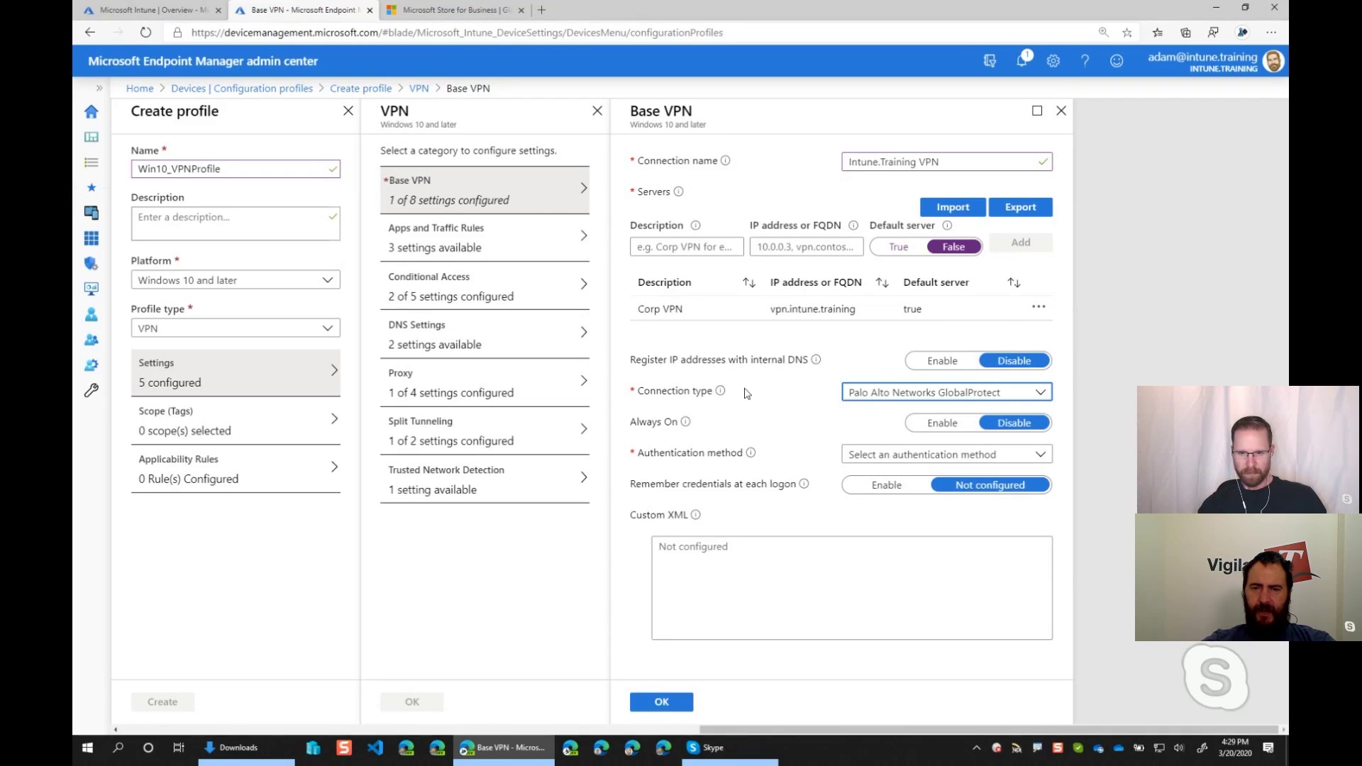
mouse_move(722, 395)
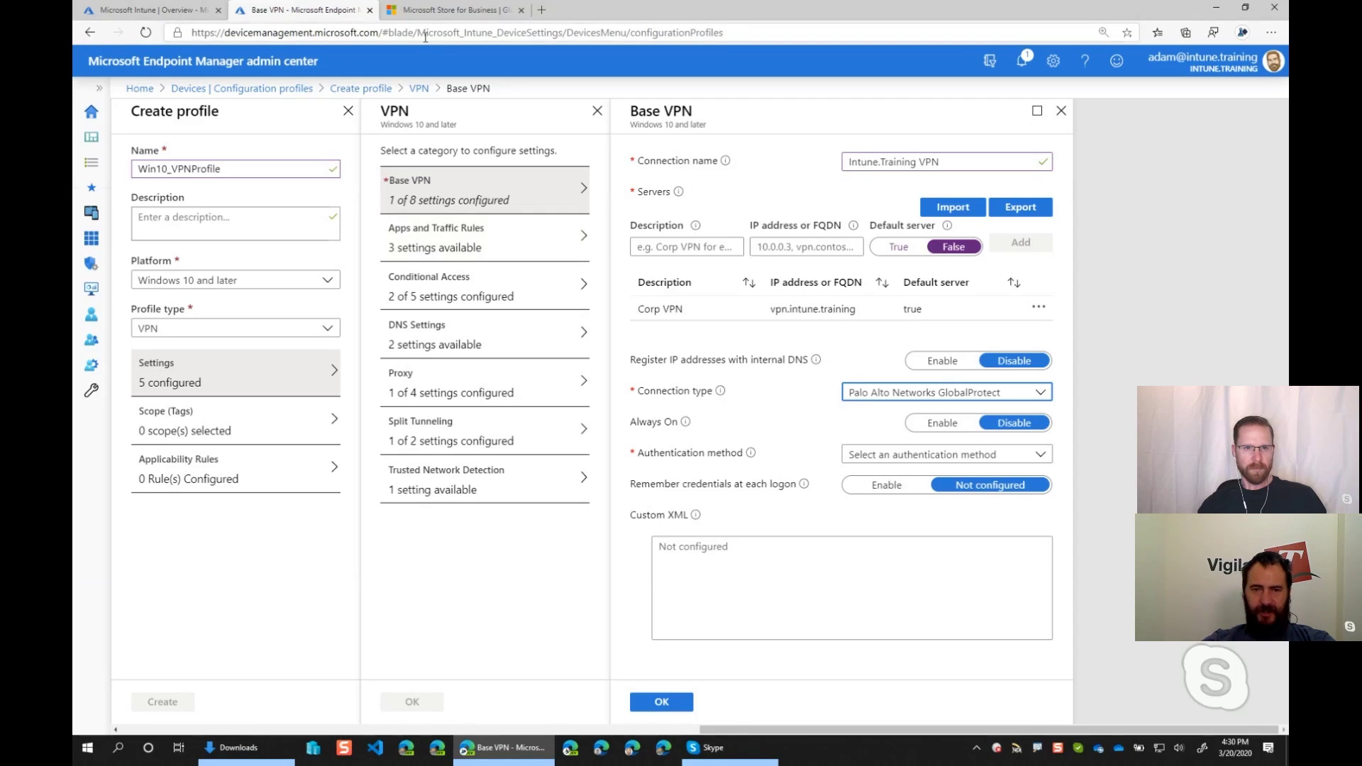
Get the free GlobalProtect app from its store page and close the order confirmation.
left_click(429, 11)
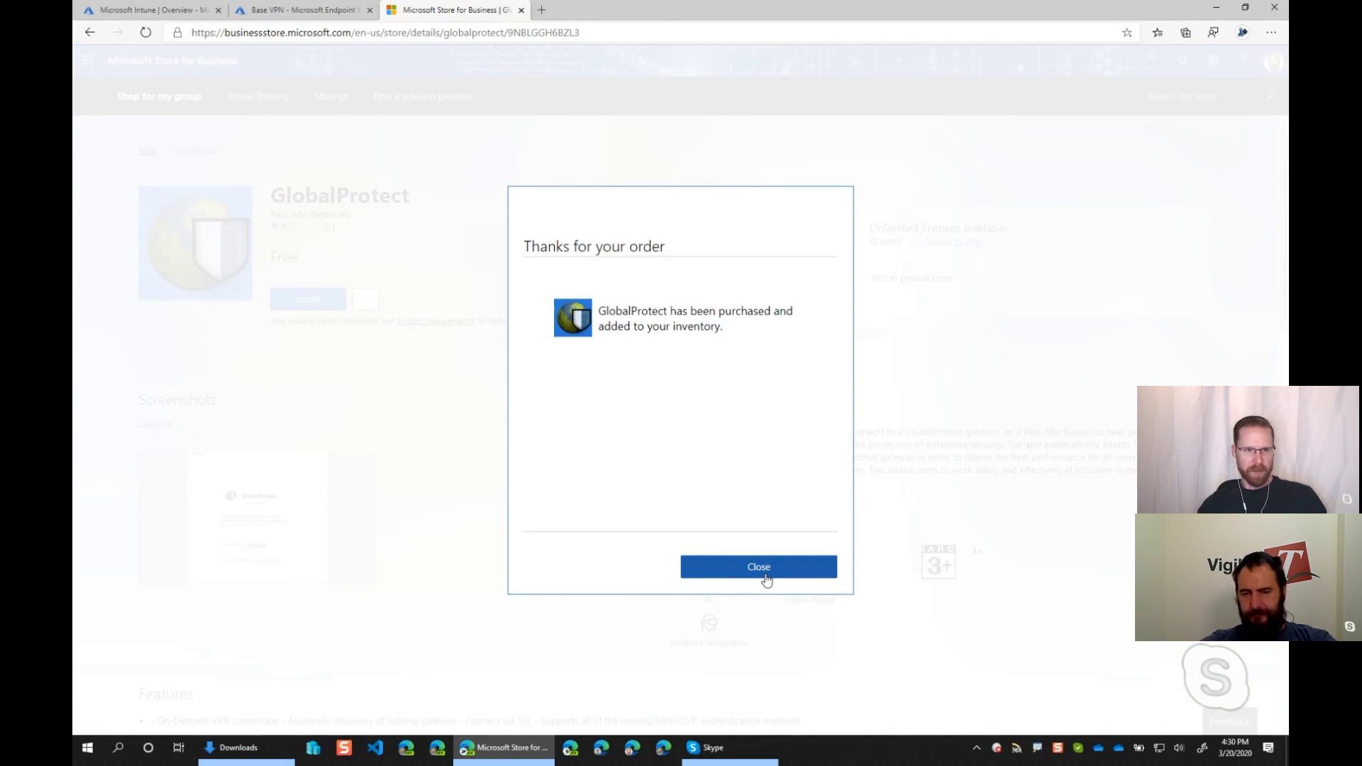
left_click(759, 567)
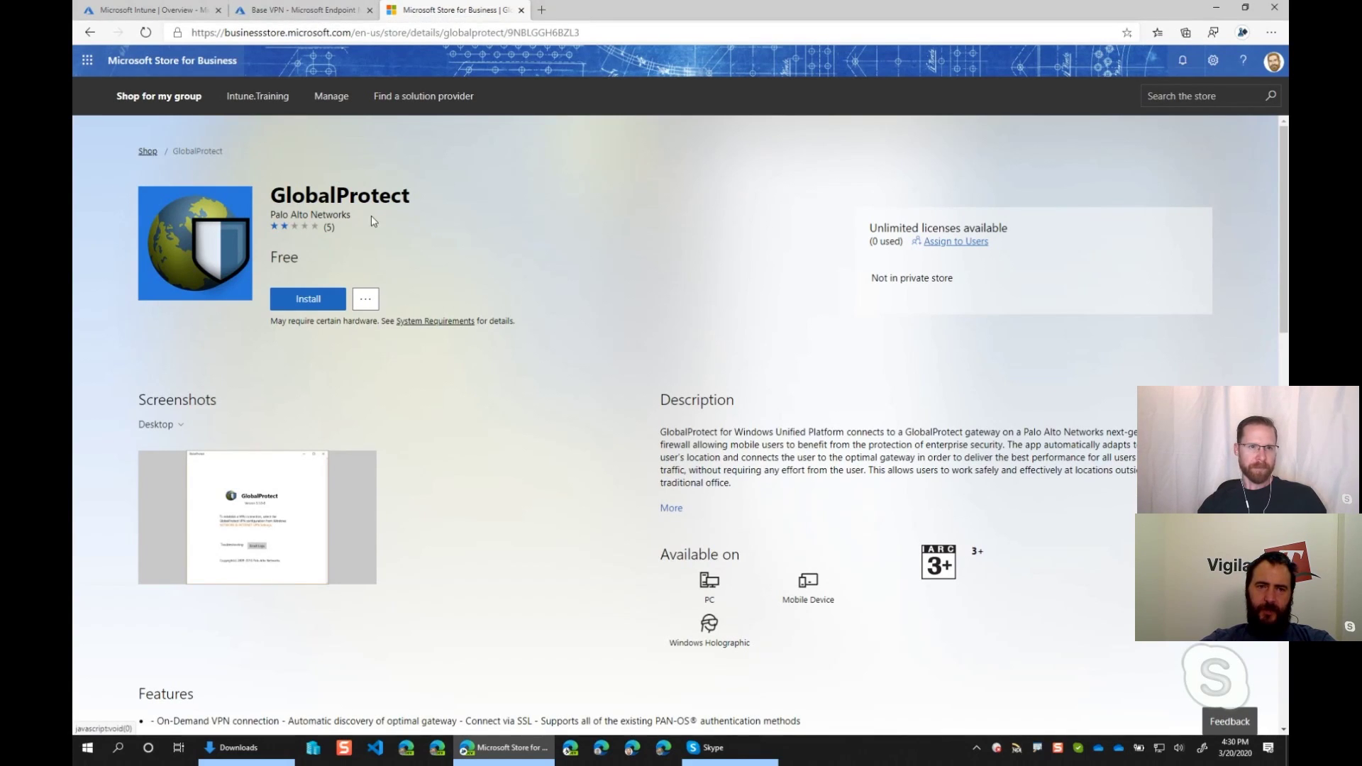
Back in Base VPN, enable Always On for the GlobalProtect connection.
left_click(300, 12)
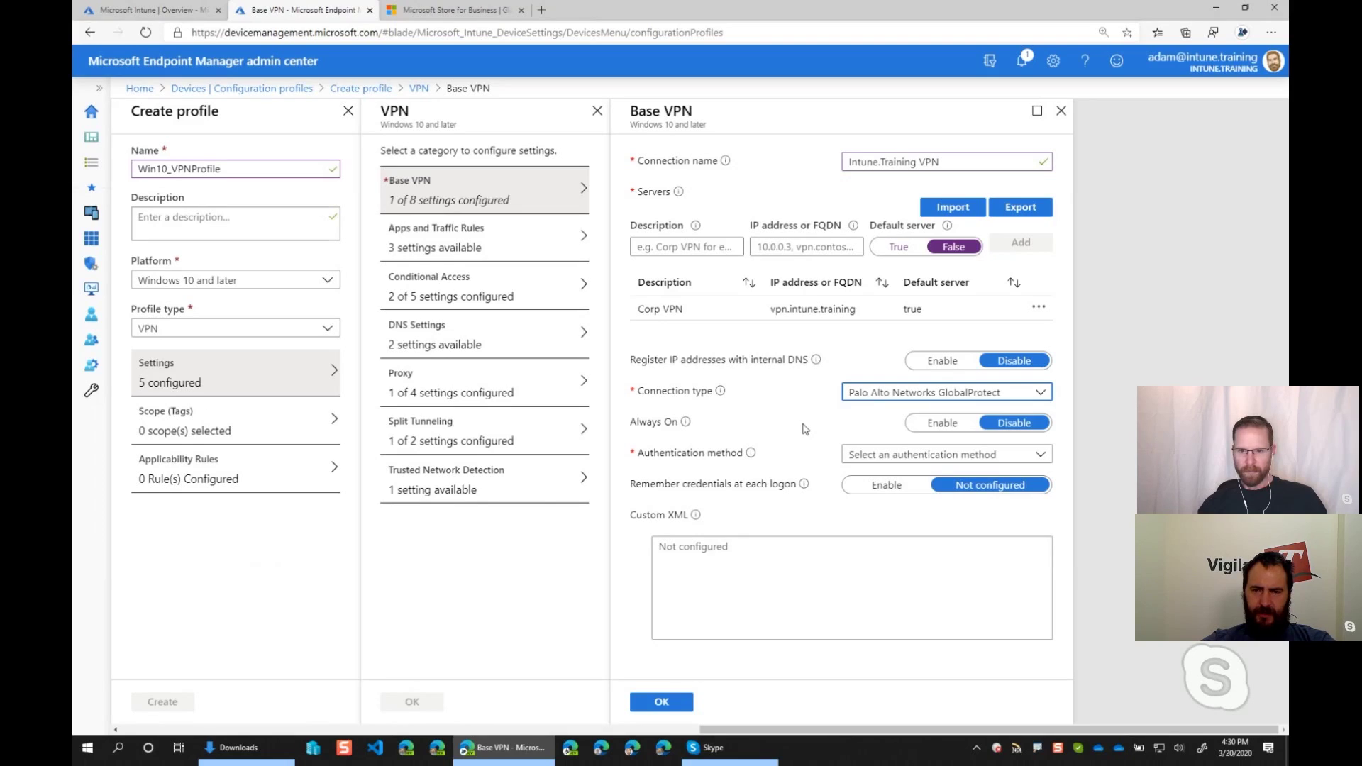
left_click(943, 424)
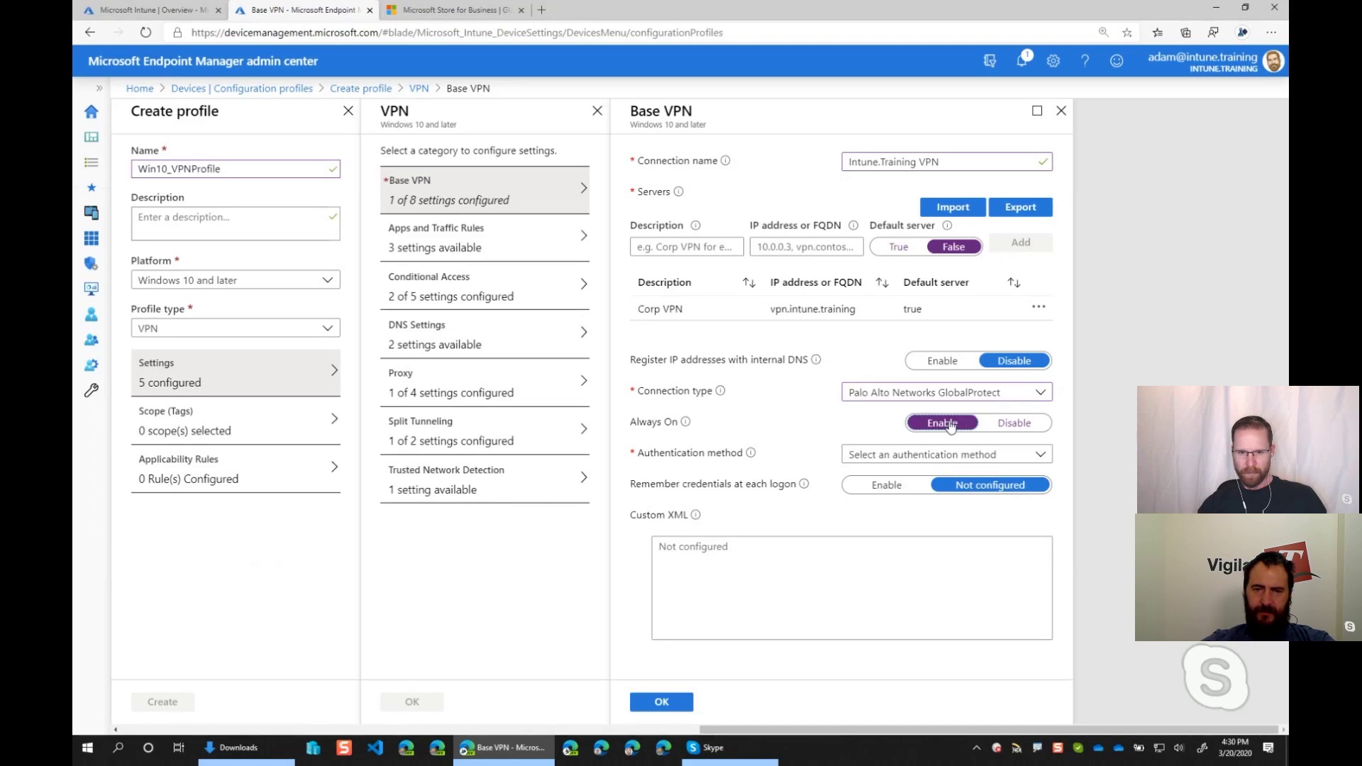
left_click(892, 397)
Try Automatic as the connection type, then switch it to IKEv2.
left_click(877, 593)
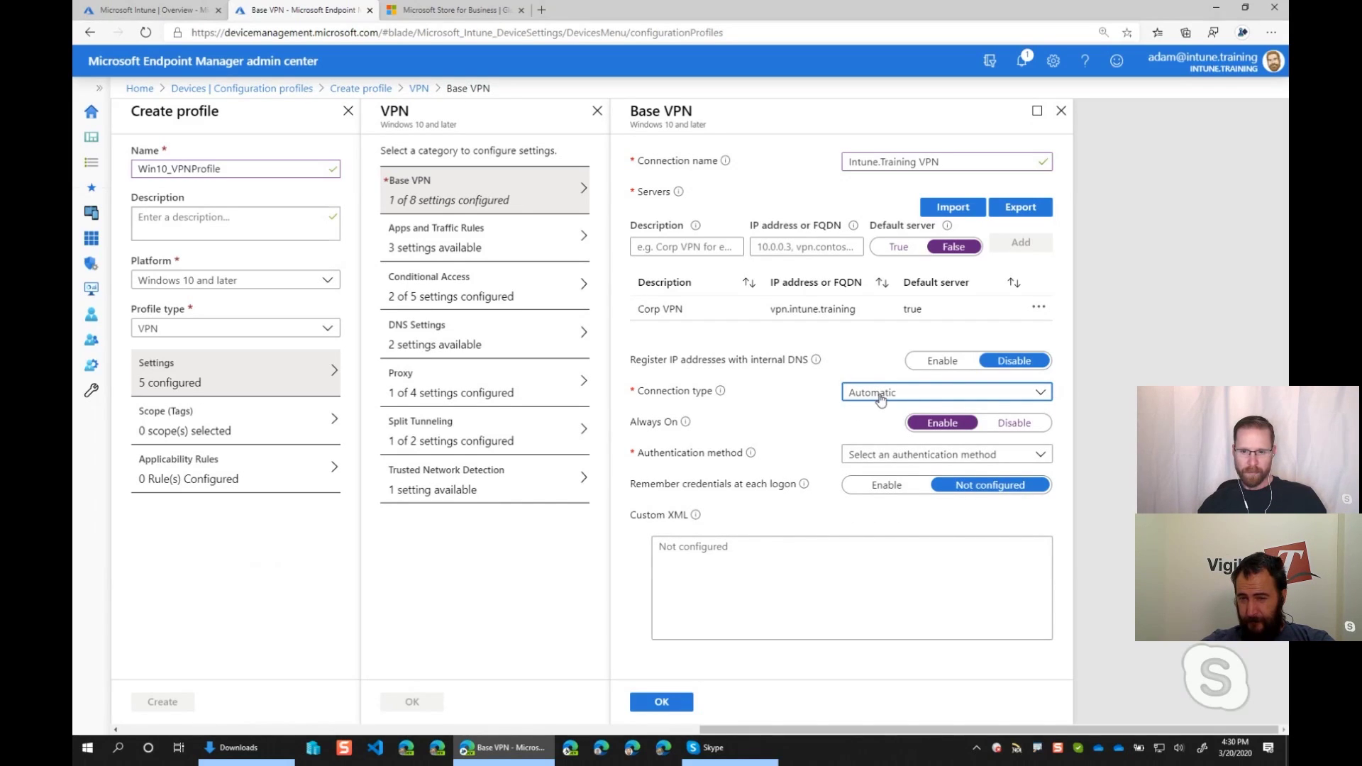
left_click(931, 394)
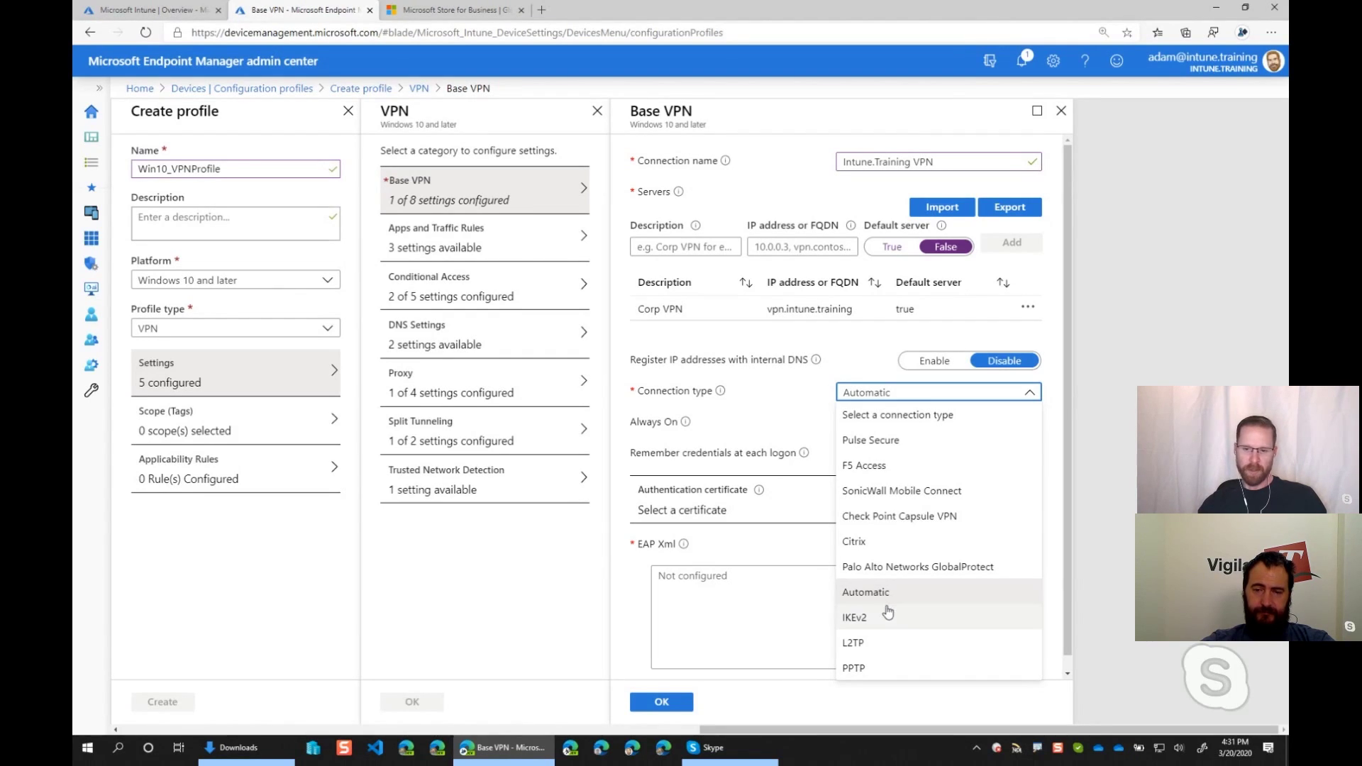
left_click(884, 617)
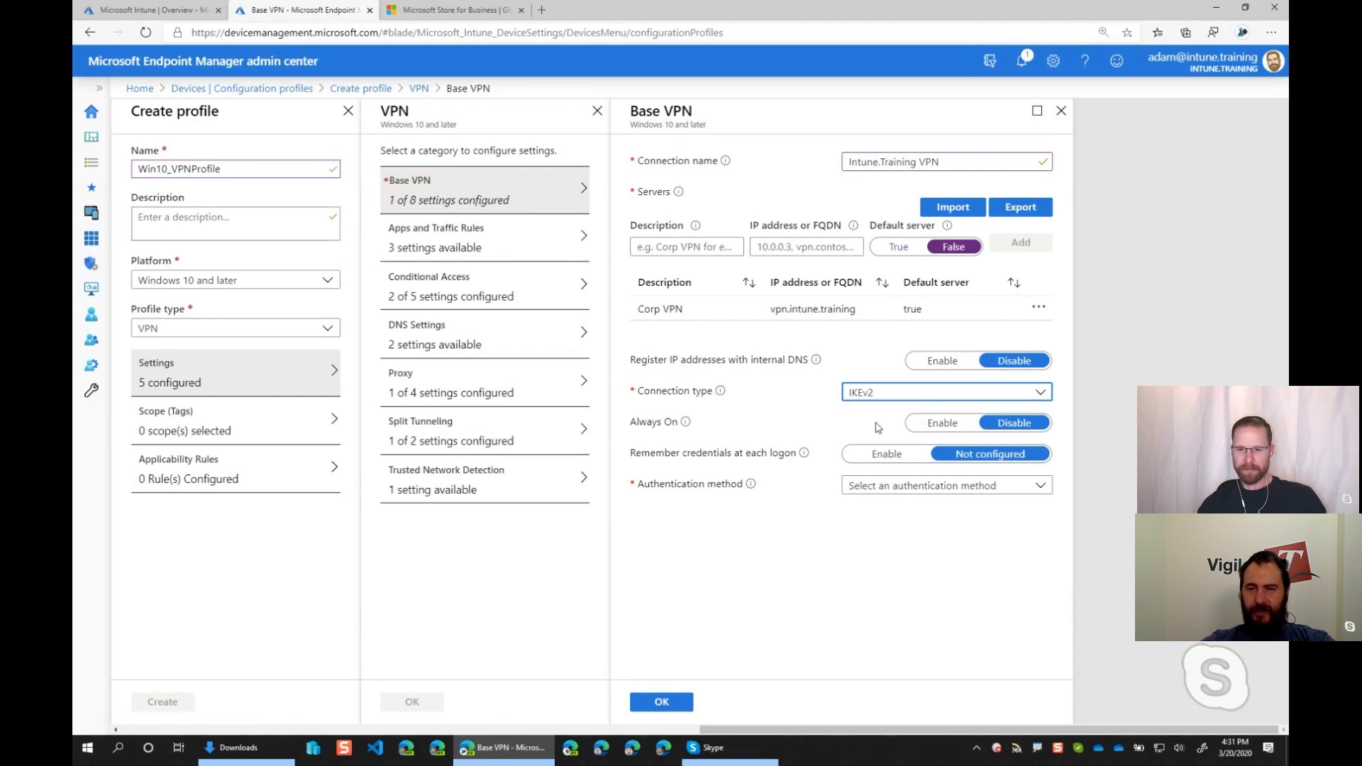
Enable Always On and Remember credentials, and set authentication from EAP to Machine Certificates.
left_click(918, 428)
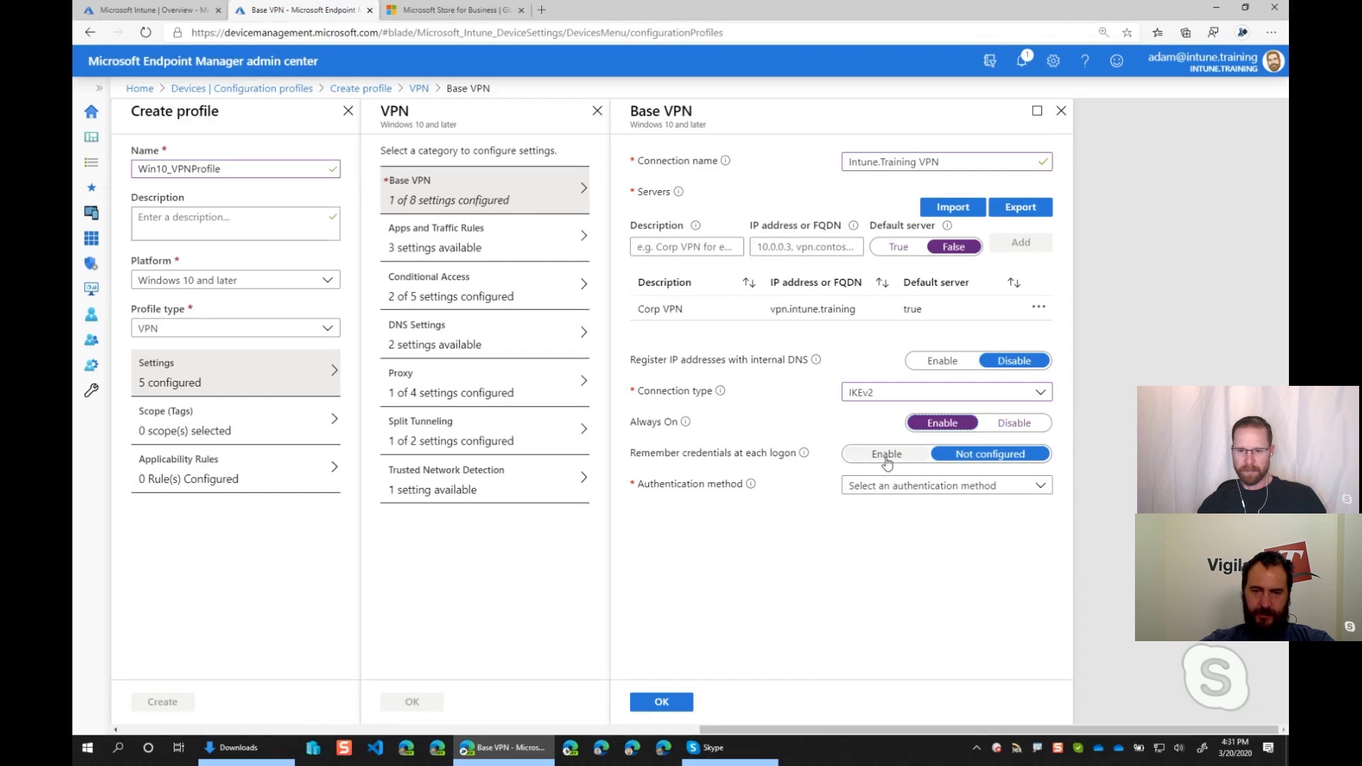
left_click(886, 456)
left_click(895, 491)
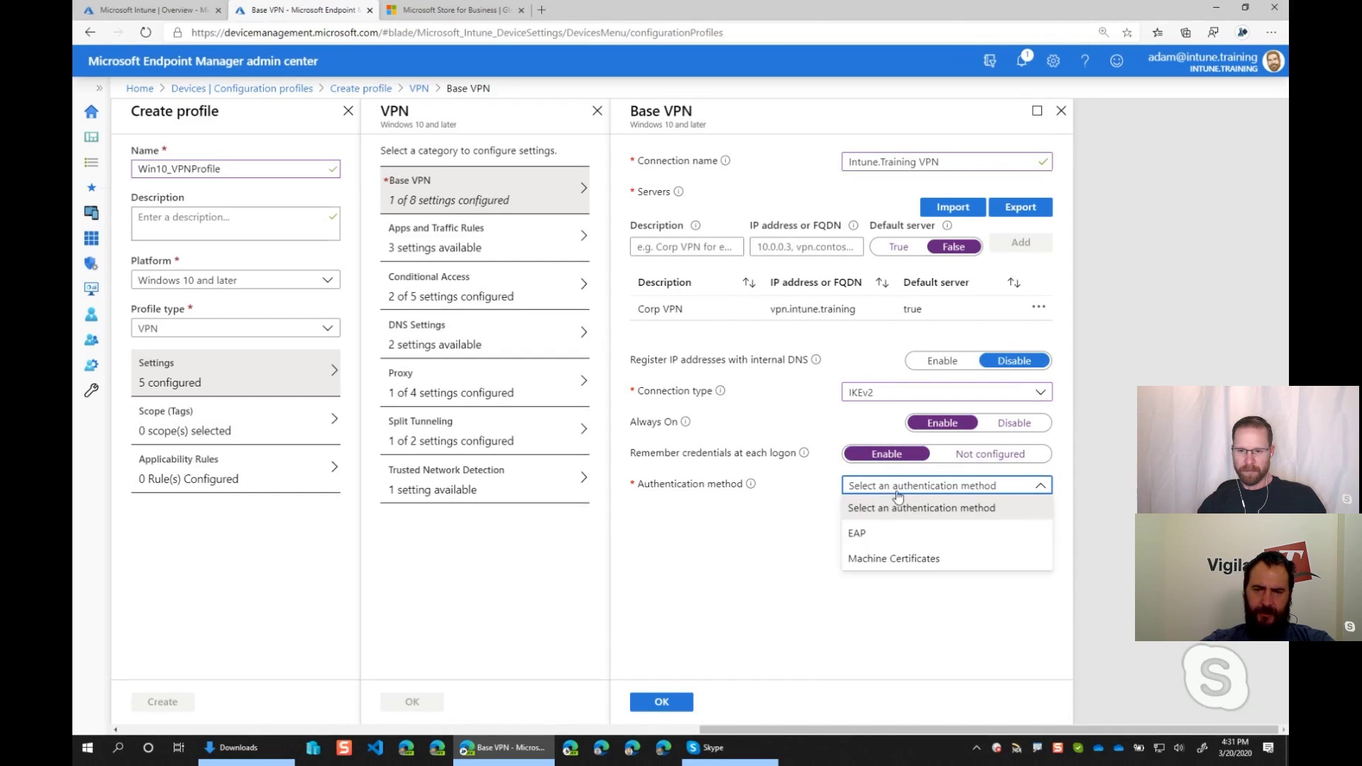
left_click(991, 537)
scroll(808, 549, "down", 1)
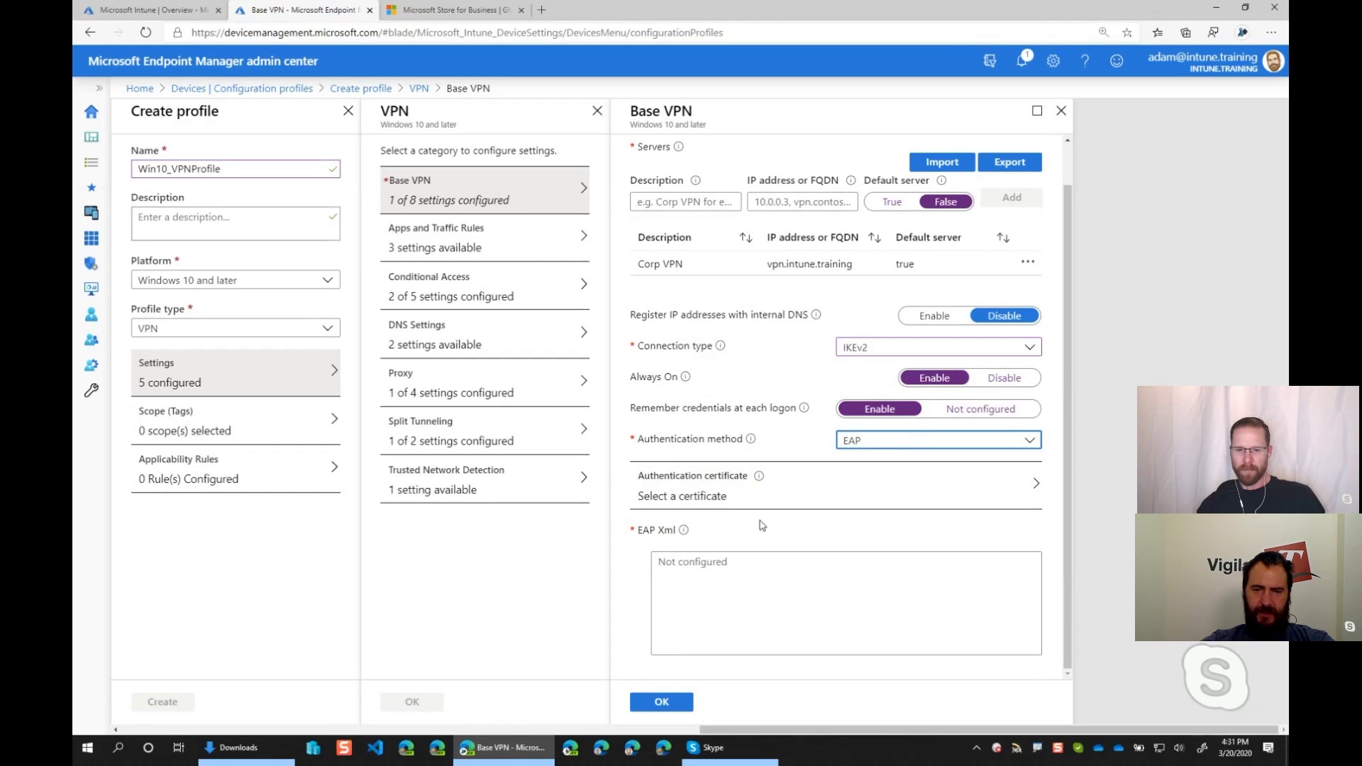
left_click(928, 444)
left_click(895, 513)
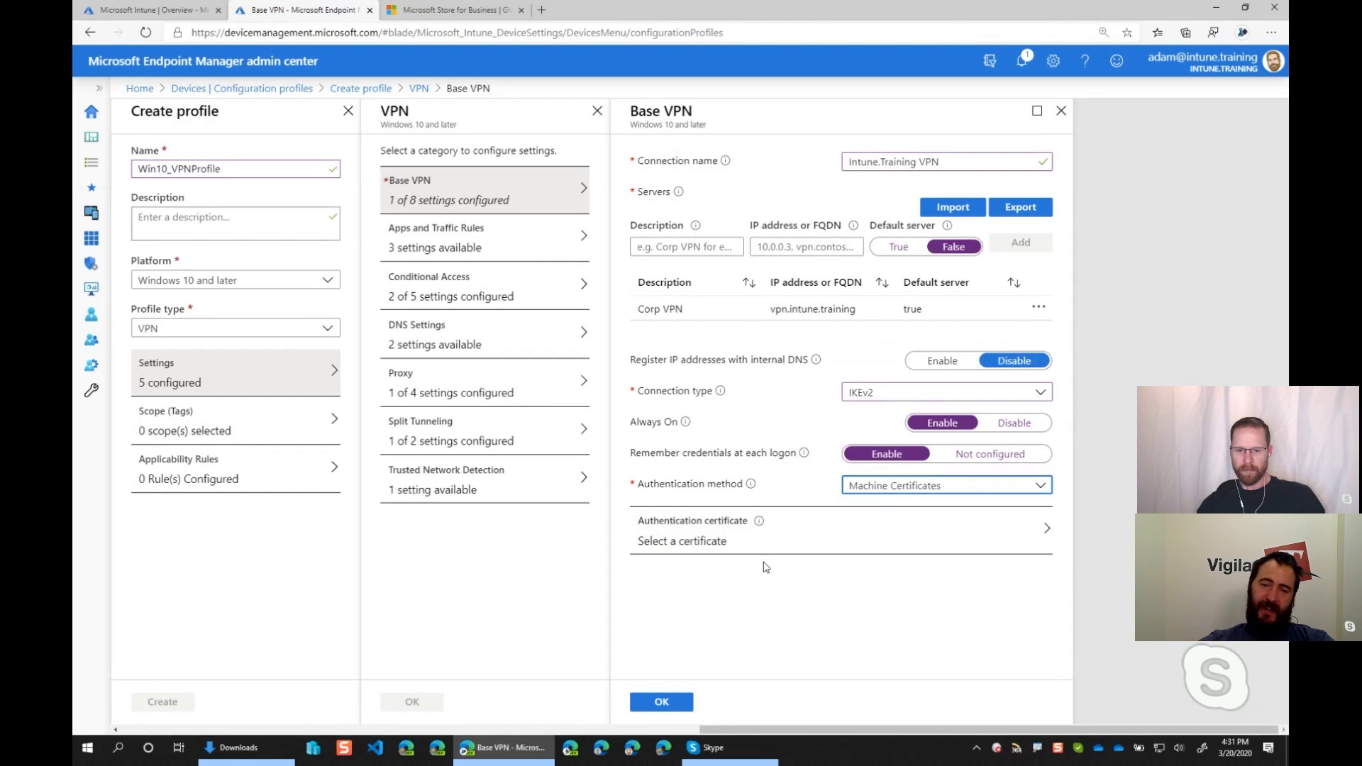
Leave the empty authentication certificate choice and save Base VPN with OK.
left_click(813, 546)
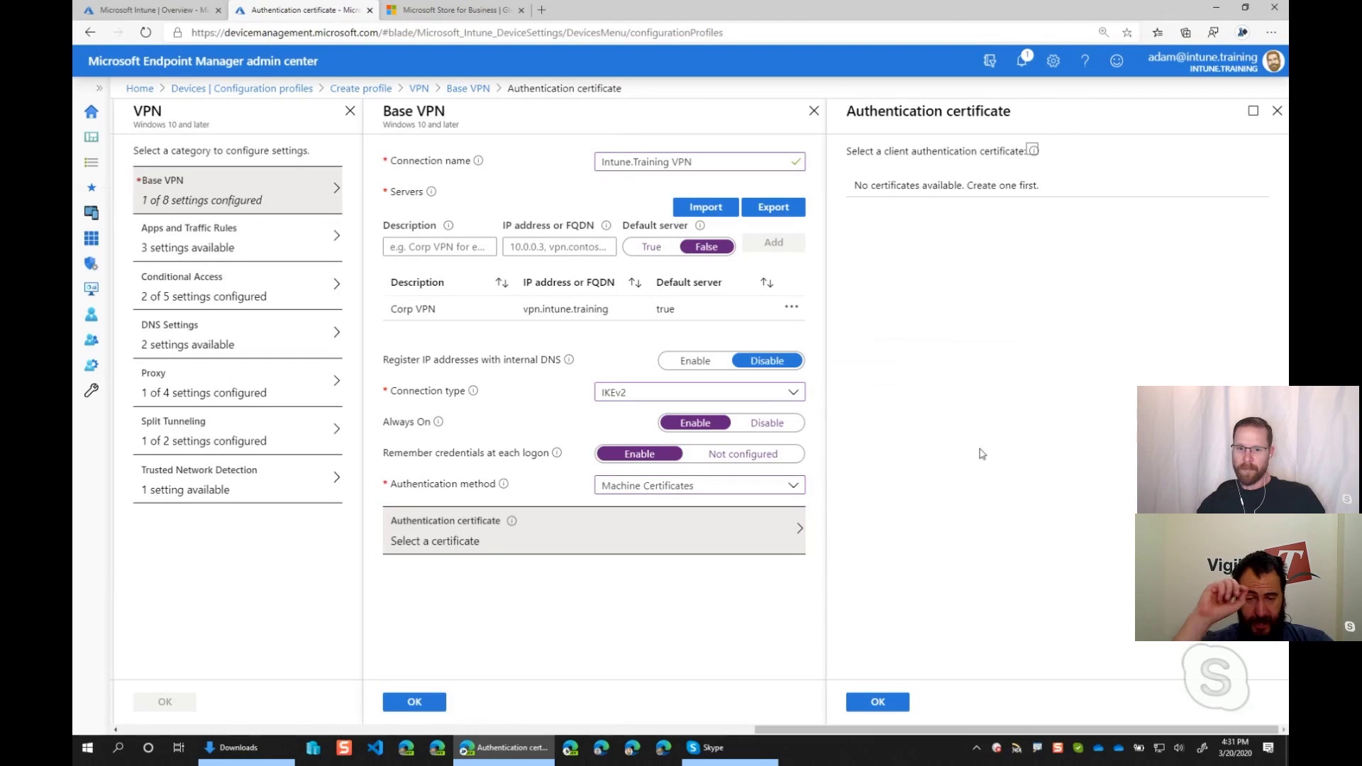
left_click(1275, 114)
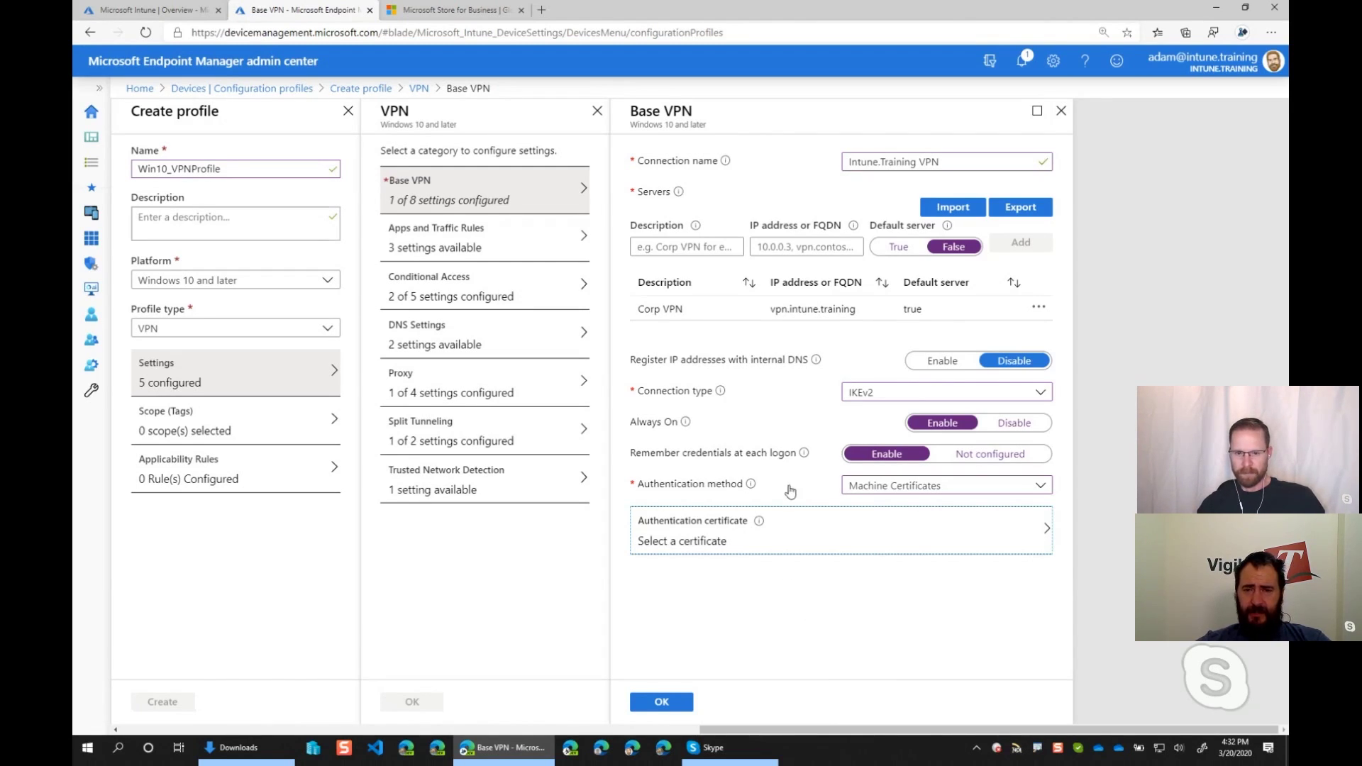
left_click(661, 702)
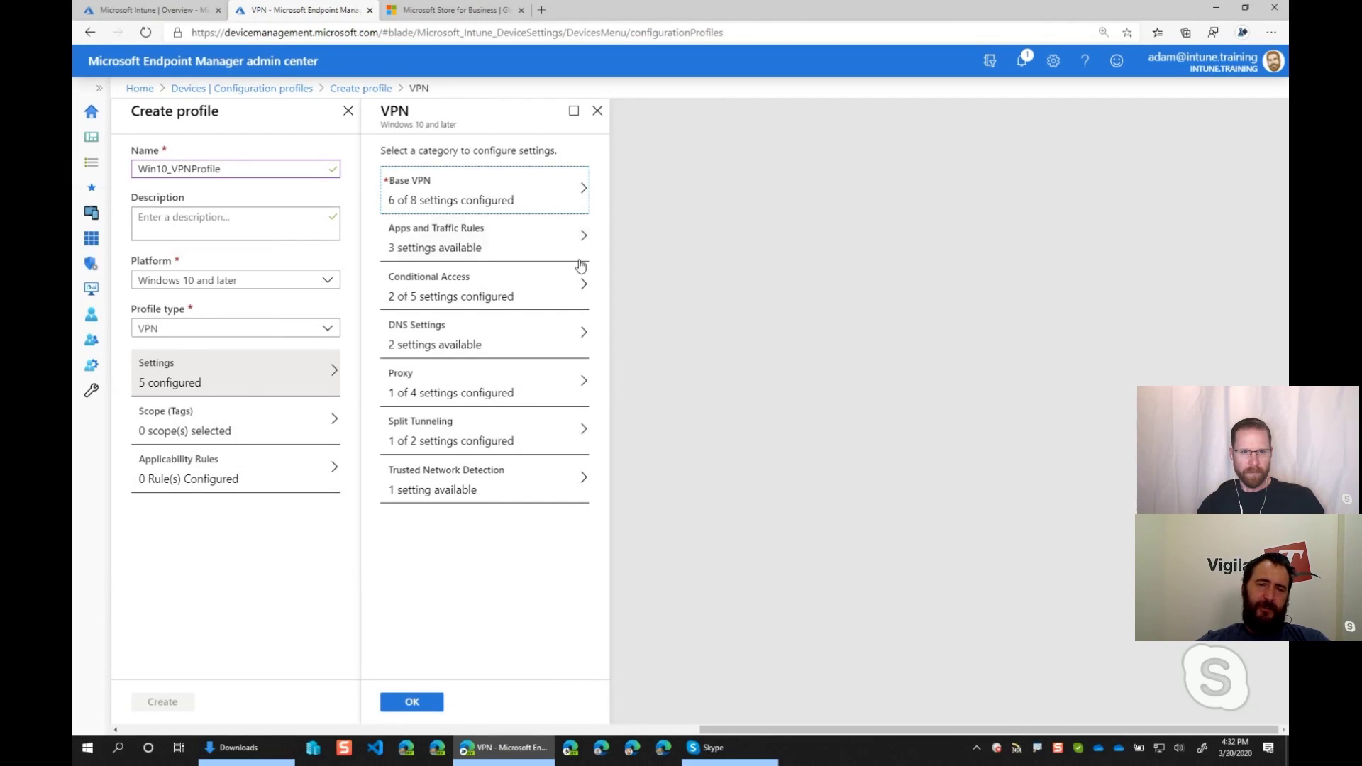
In Apps and Traffic Rules, keep 'Associate WIP or apps' on Not configured.
left_click(534, 244)
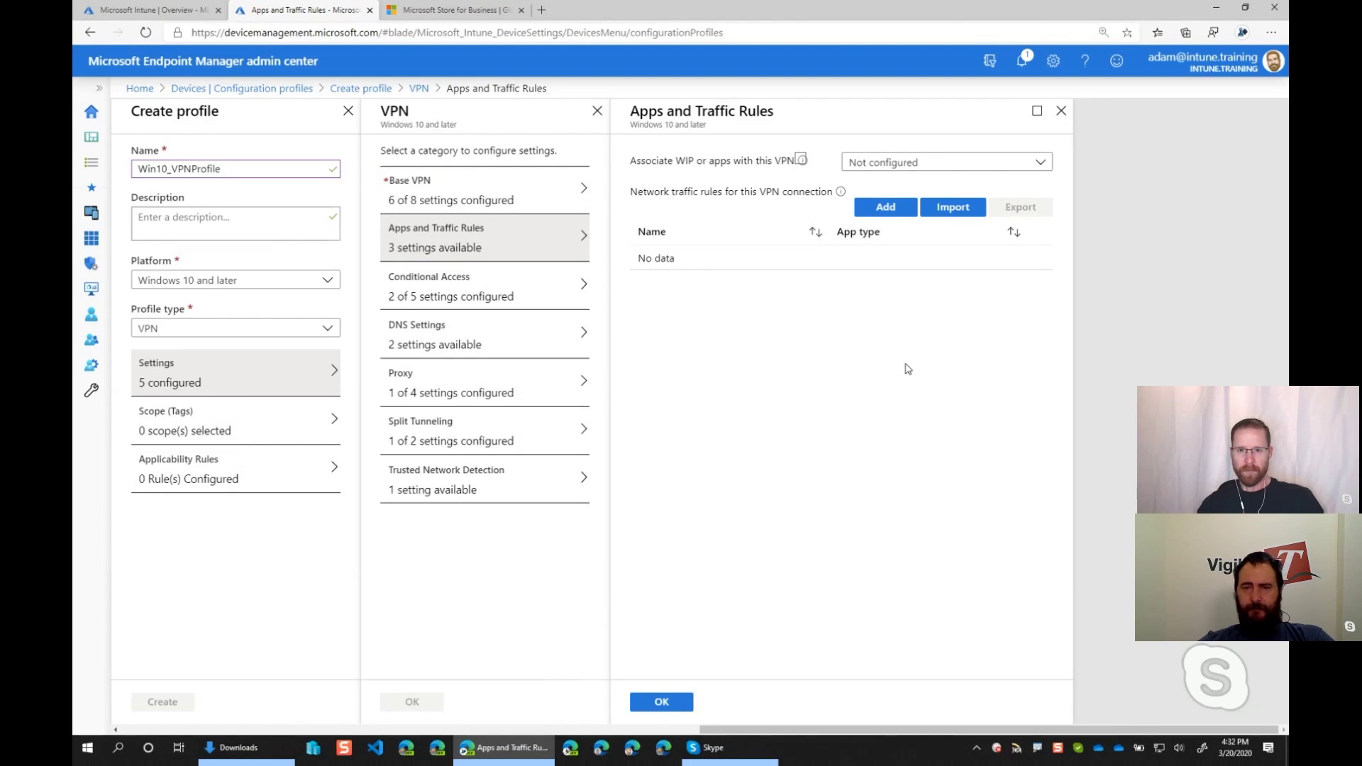
left_click(979, 163)
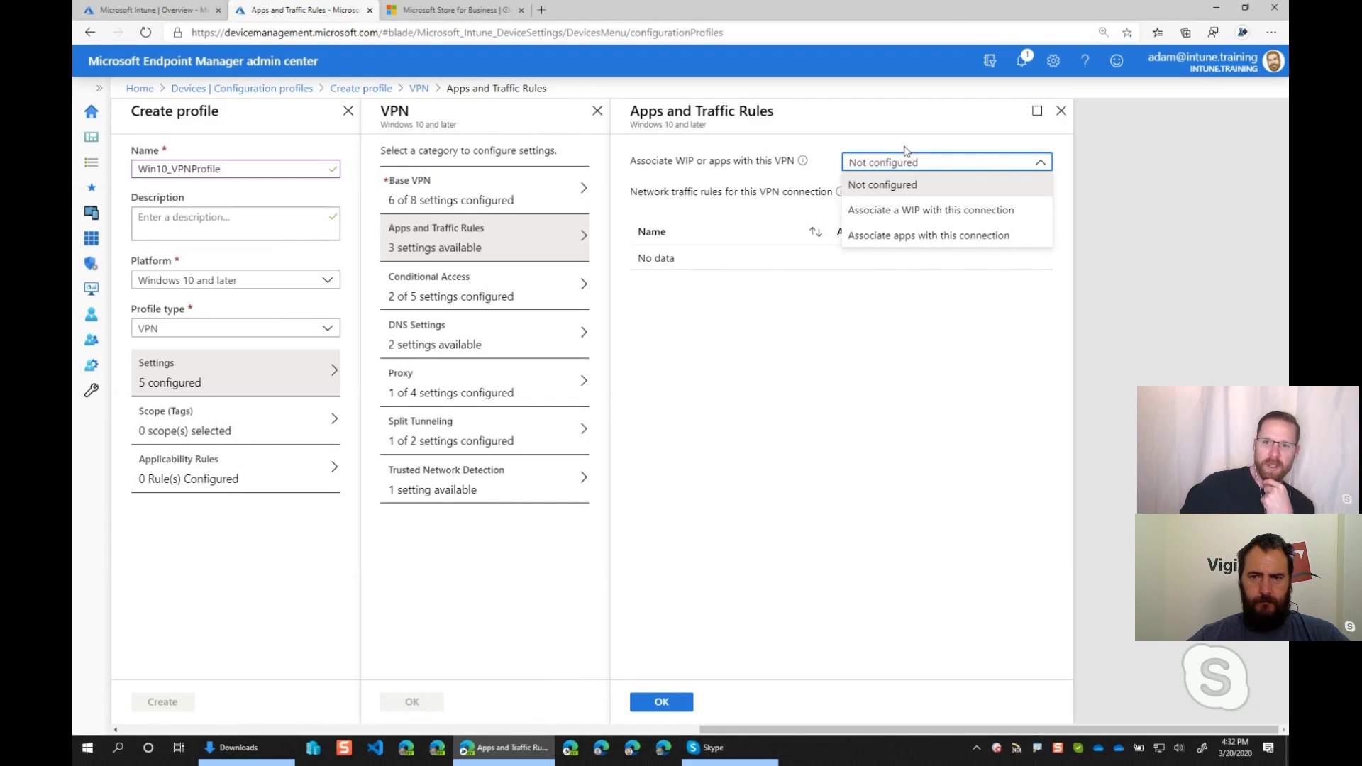
left_click(860, 141)
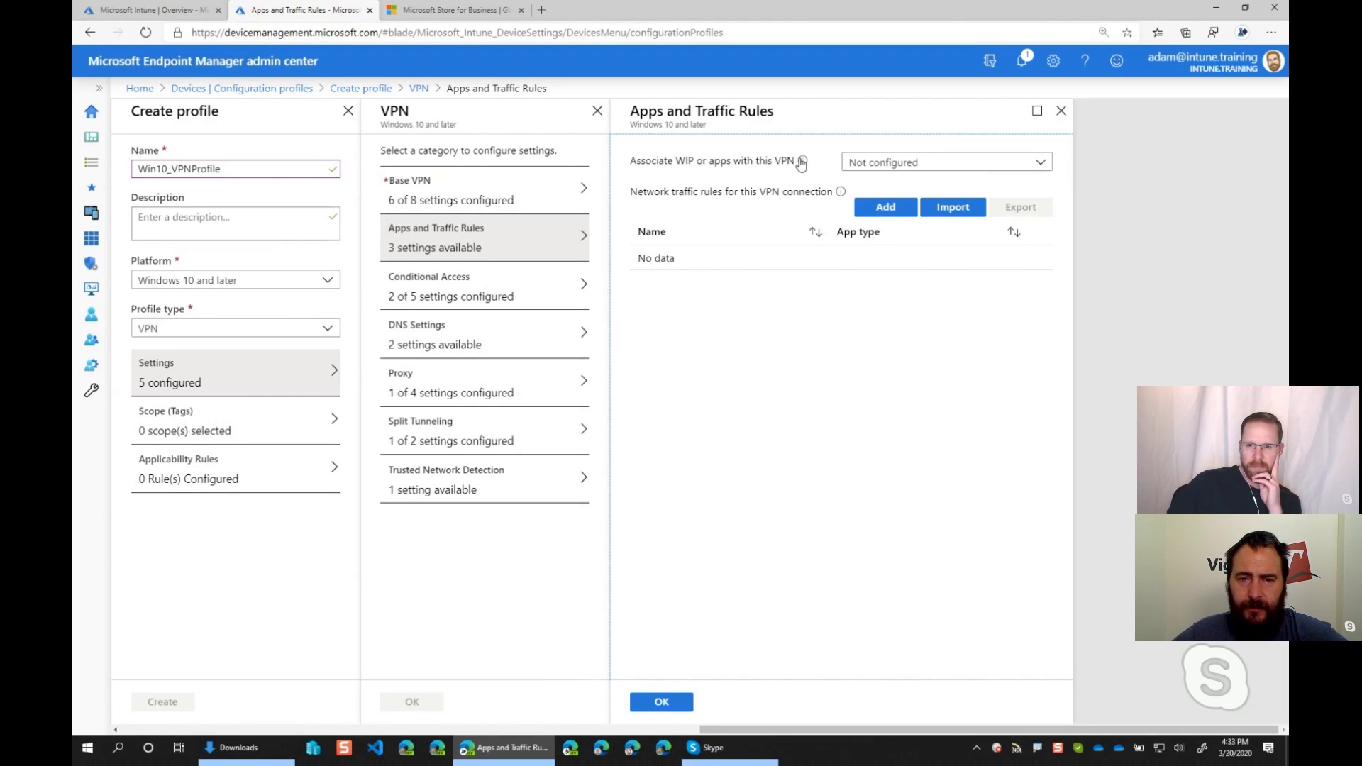
mouse_move(802, 162)
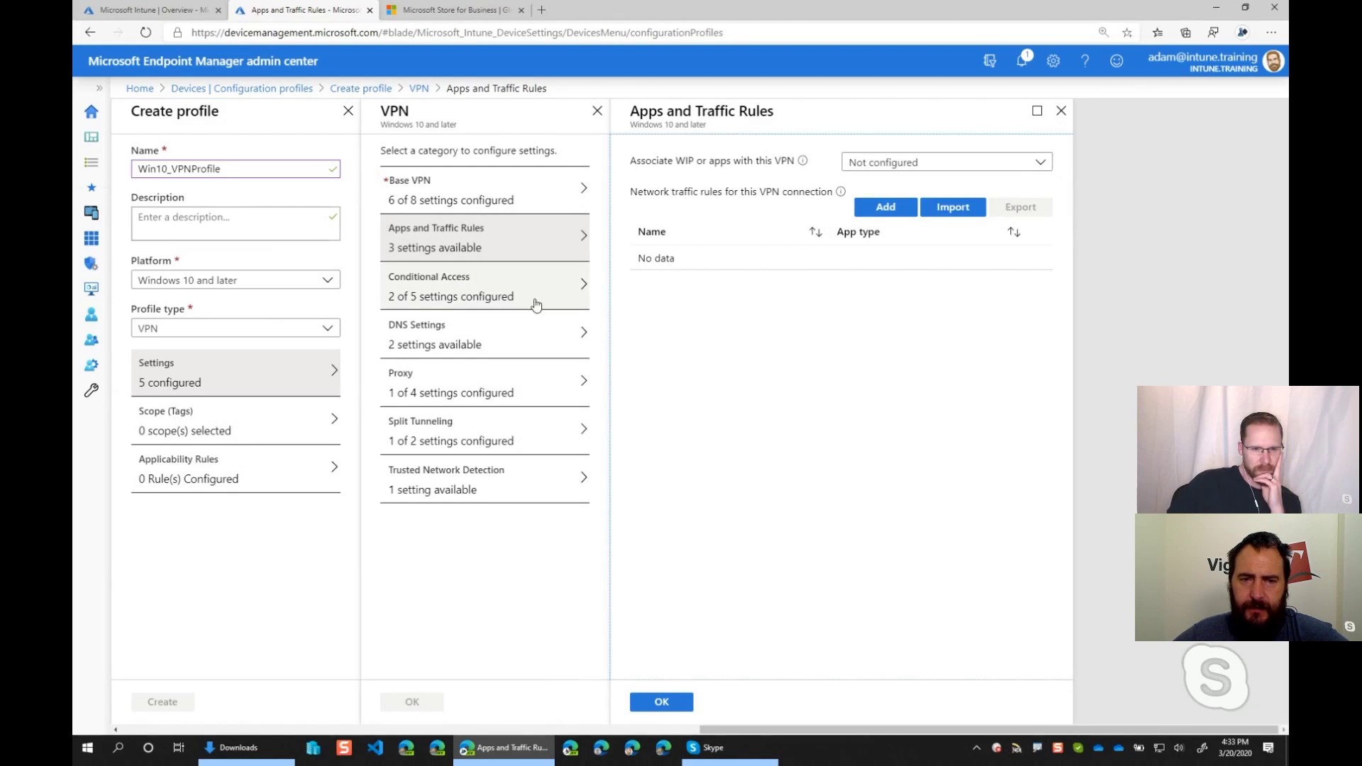
Try Conditional Access with alternate-certificate SSO, revert both, then discard edits and open DNS Settings.
left_click(492, 282)
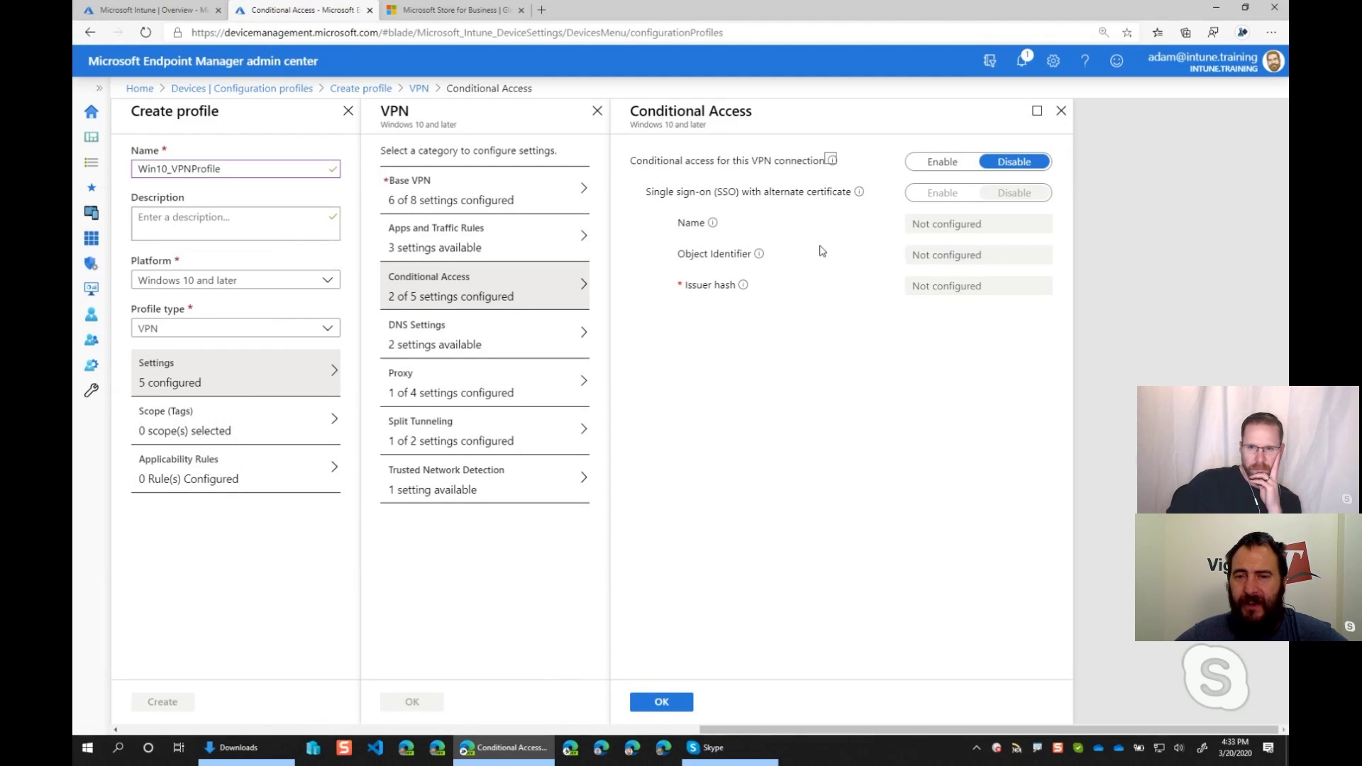
left_click(942, 162)
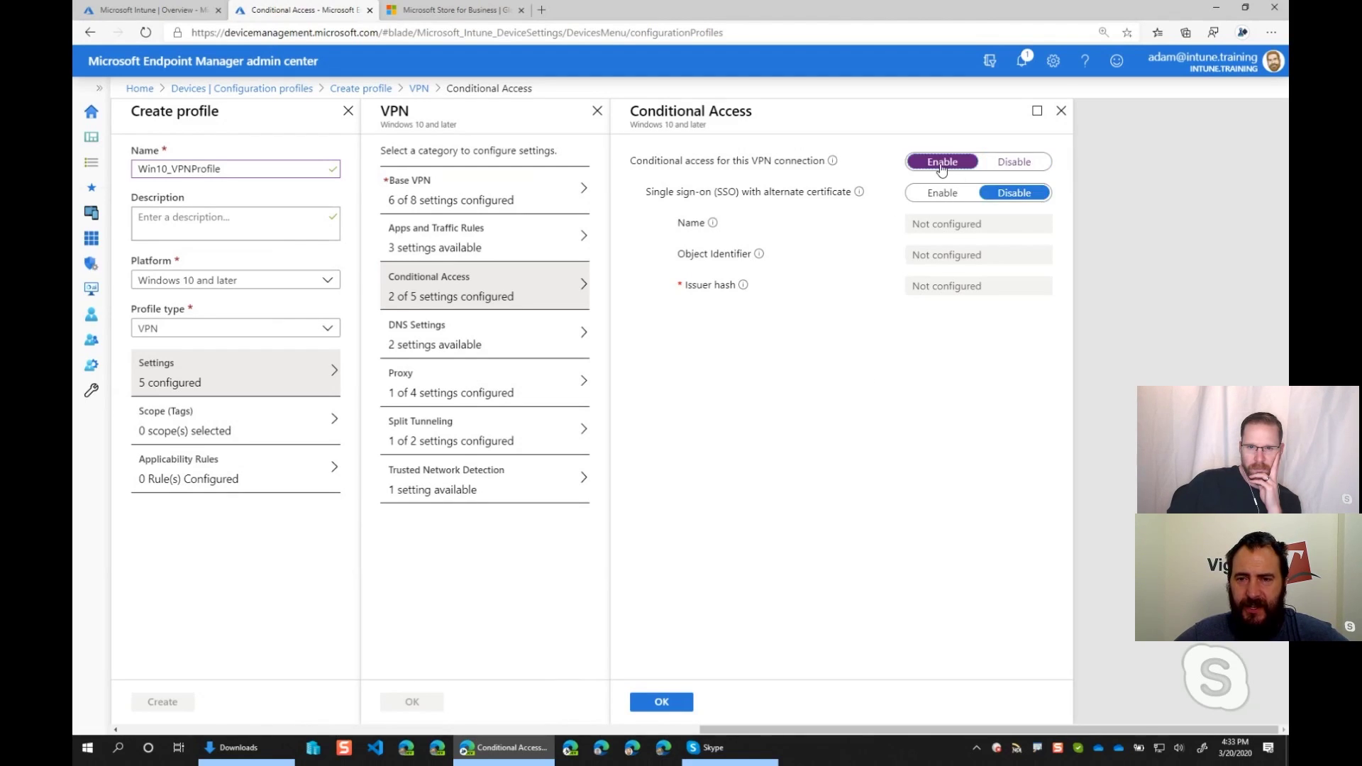
left_click(926, 198)
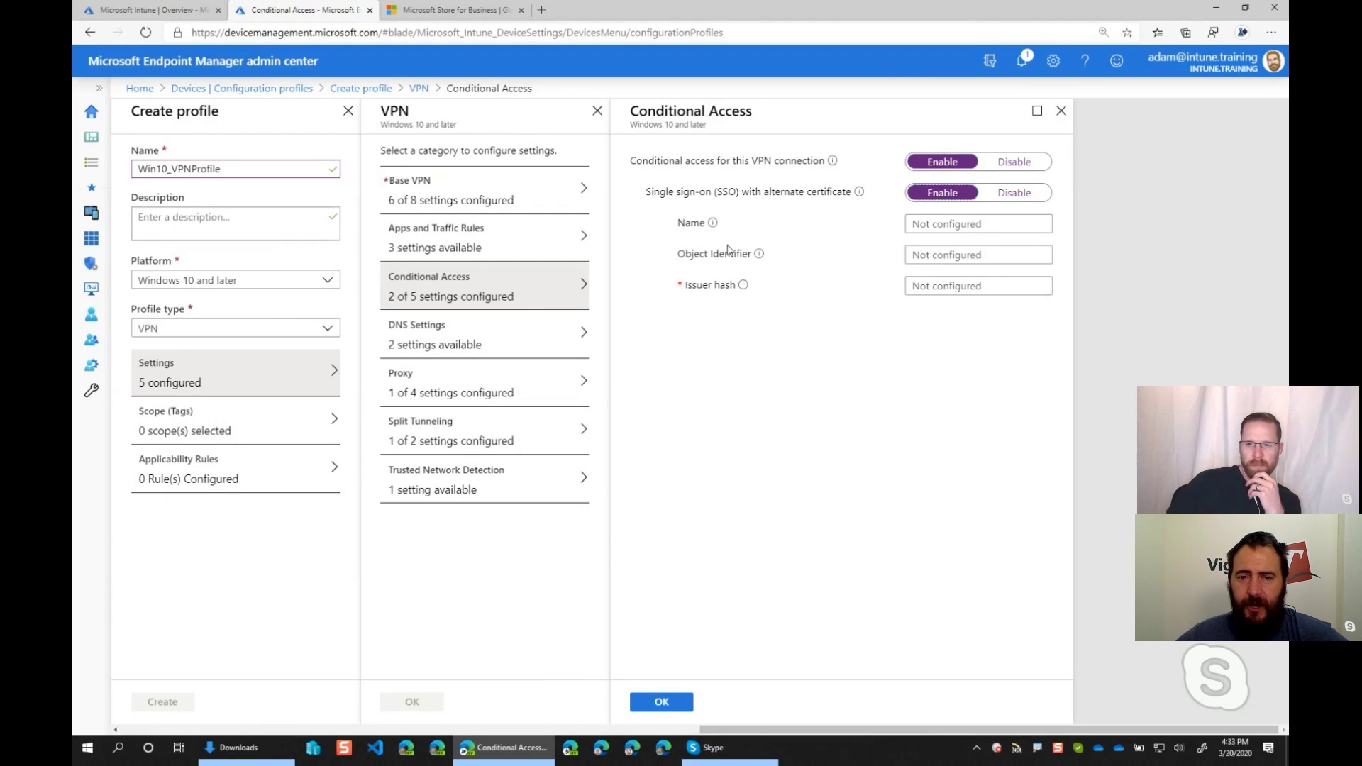
left_click(912, 254)
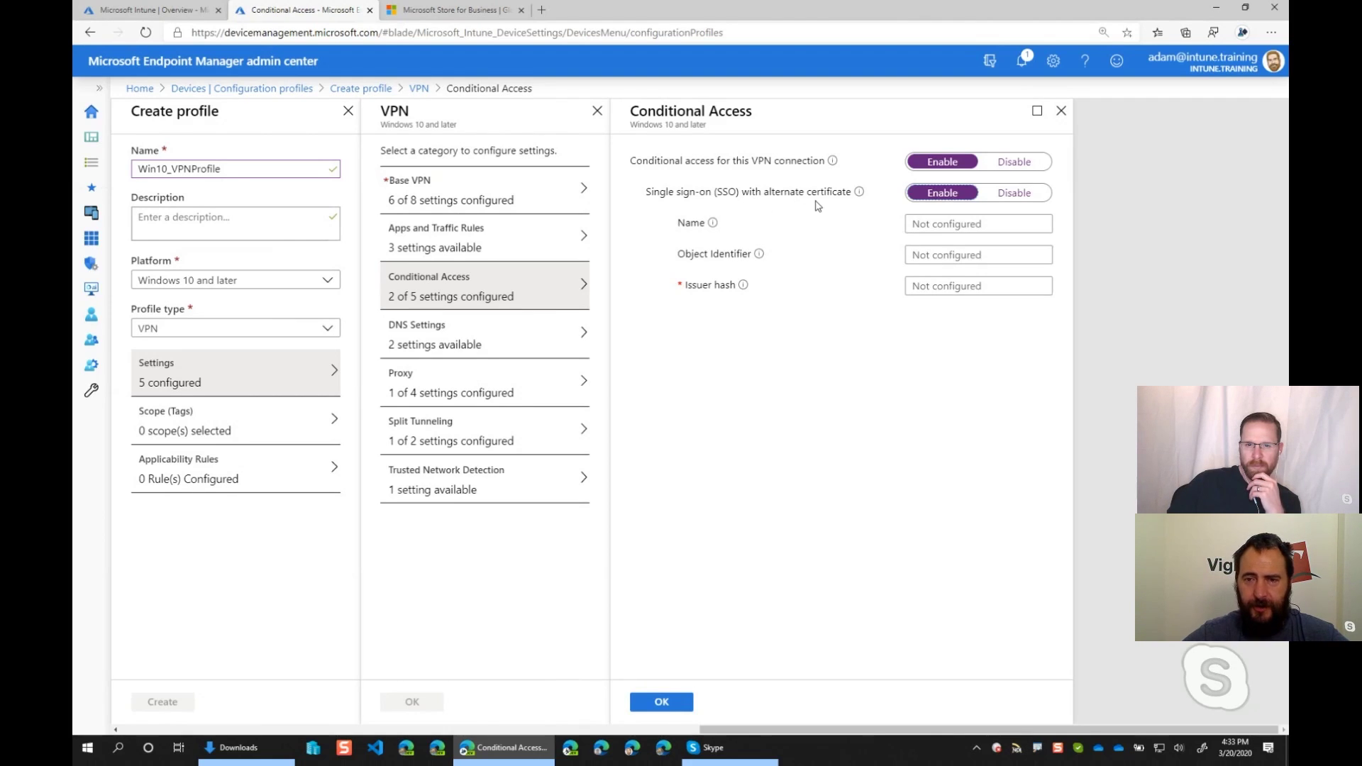
left_click(1004, 196)
left_click(1013, 163)
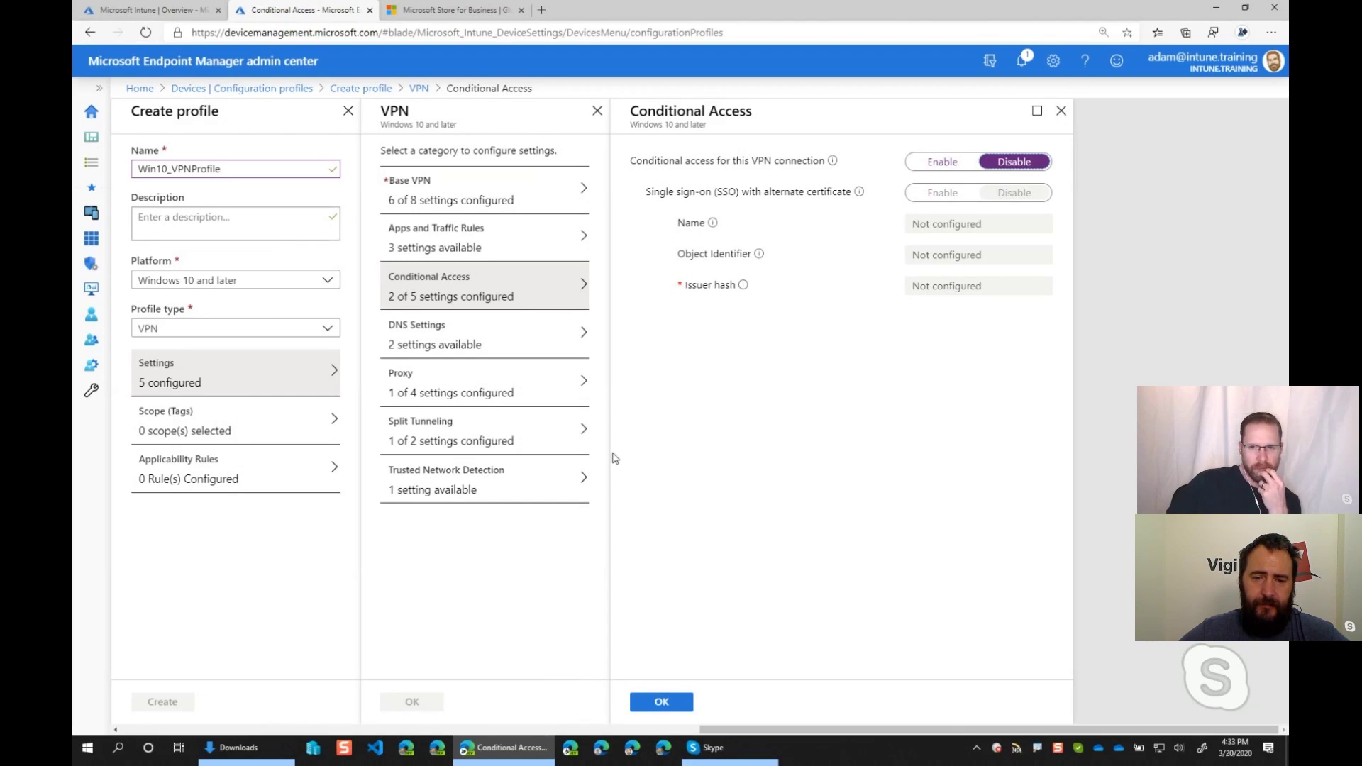
left_click(465, 348)
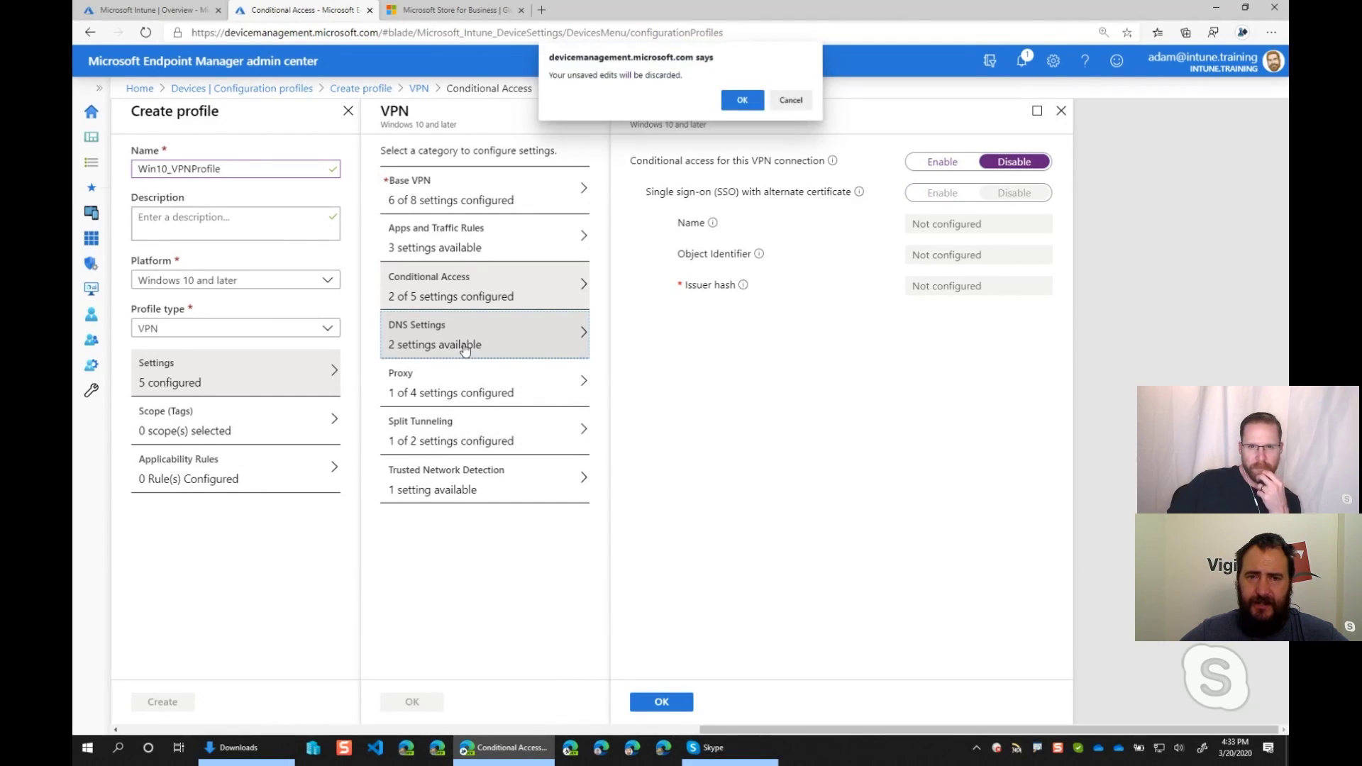
left_click(738, 103)
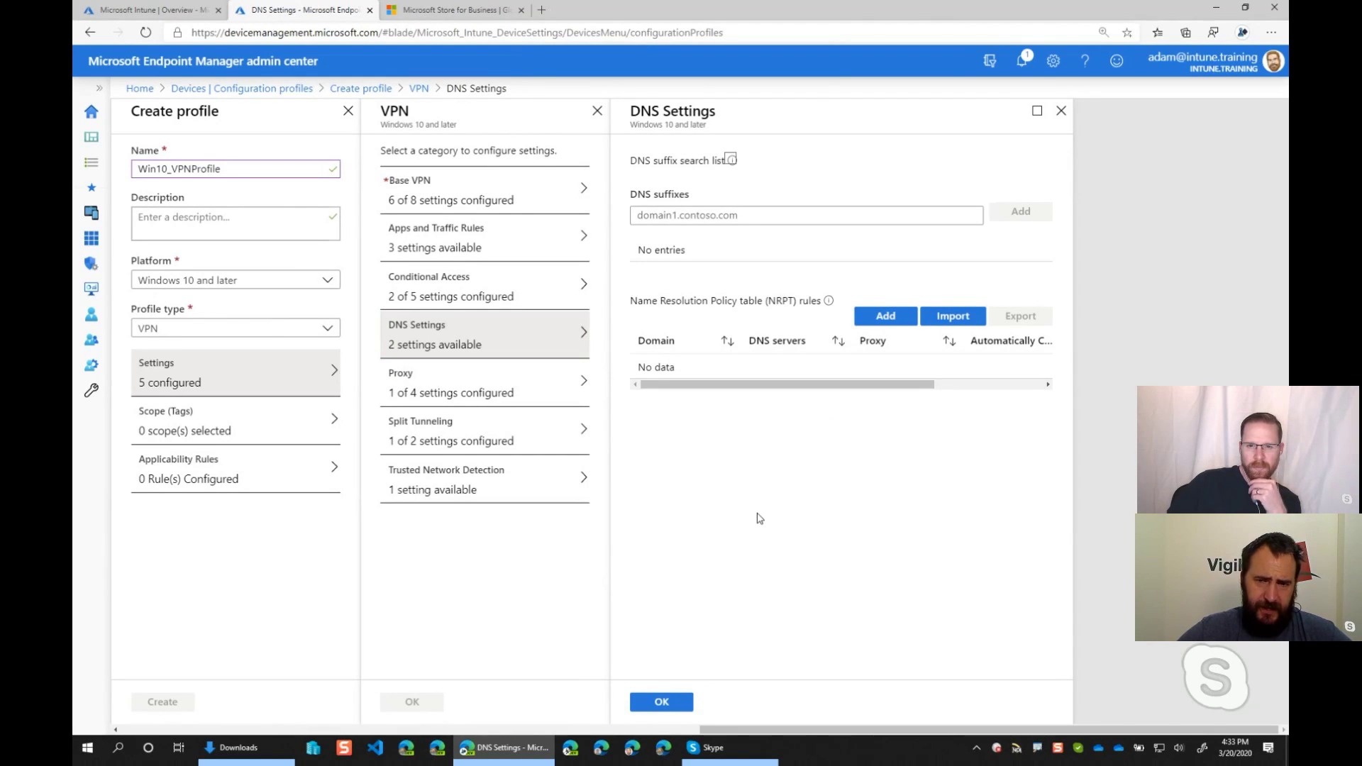
Leave the DNS suffixes list empty and move on to Proxy settings.
left_click(746, 214)
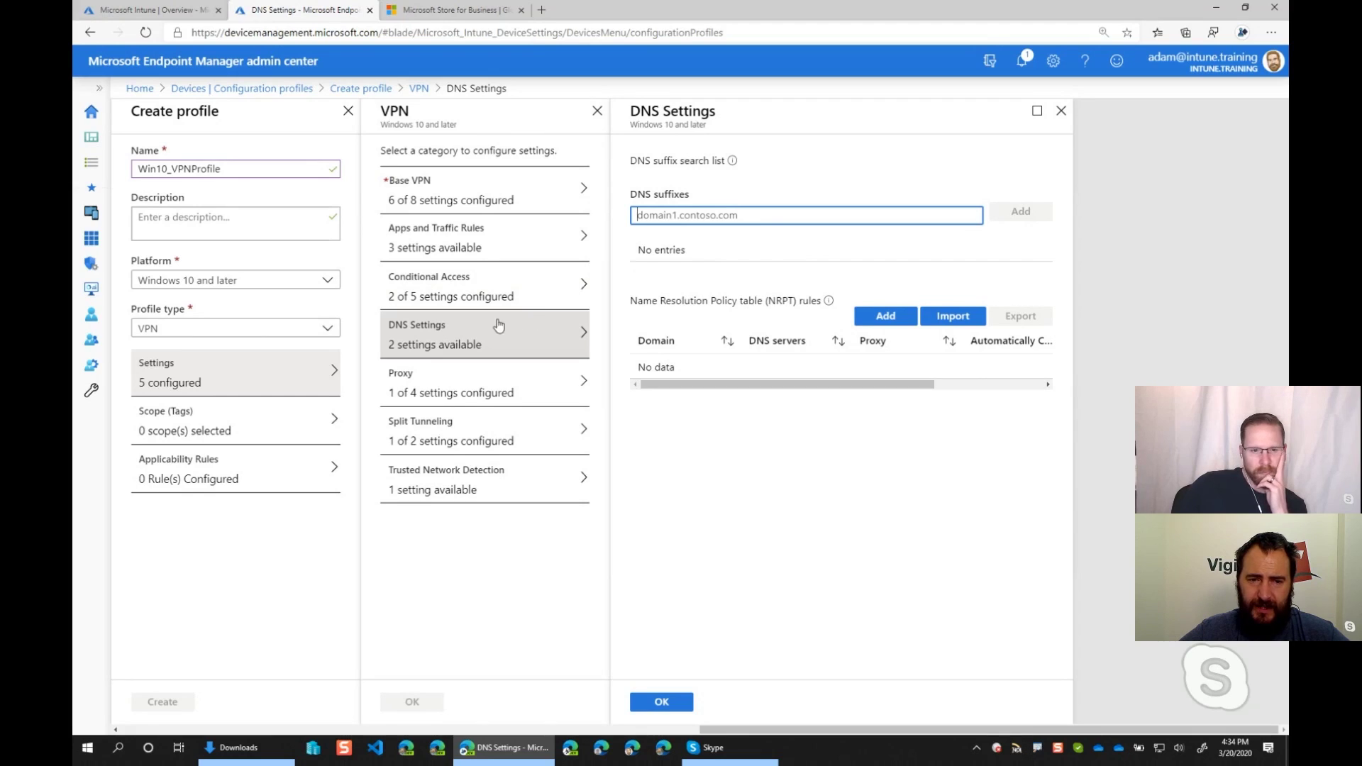
left_click(495, 395)
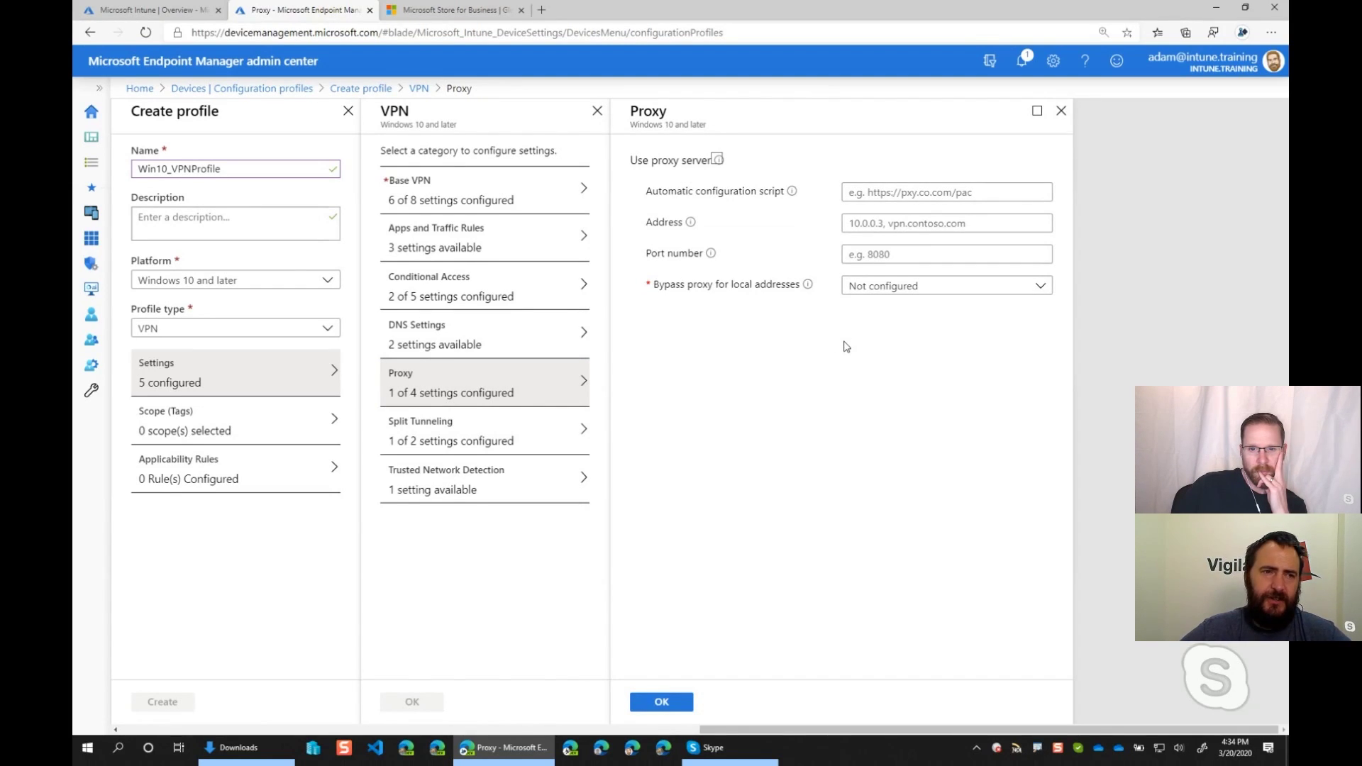
Leave 'Bypass proxy for local addresses' unchanged and go to Split Tunneling.
left_click(923, 292)
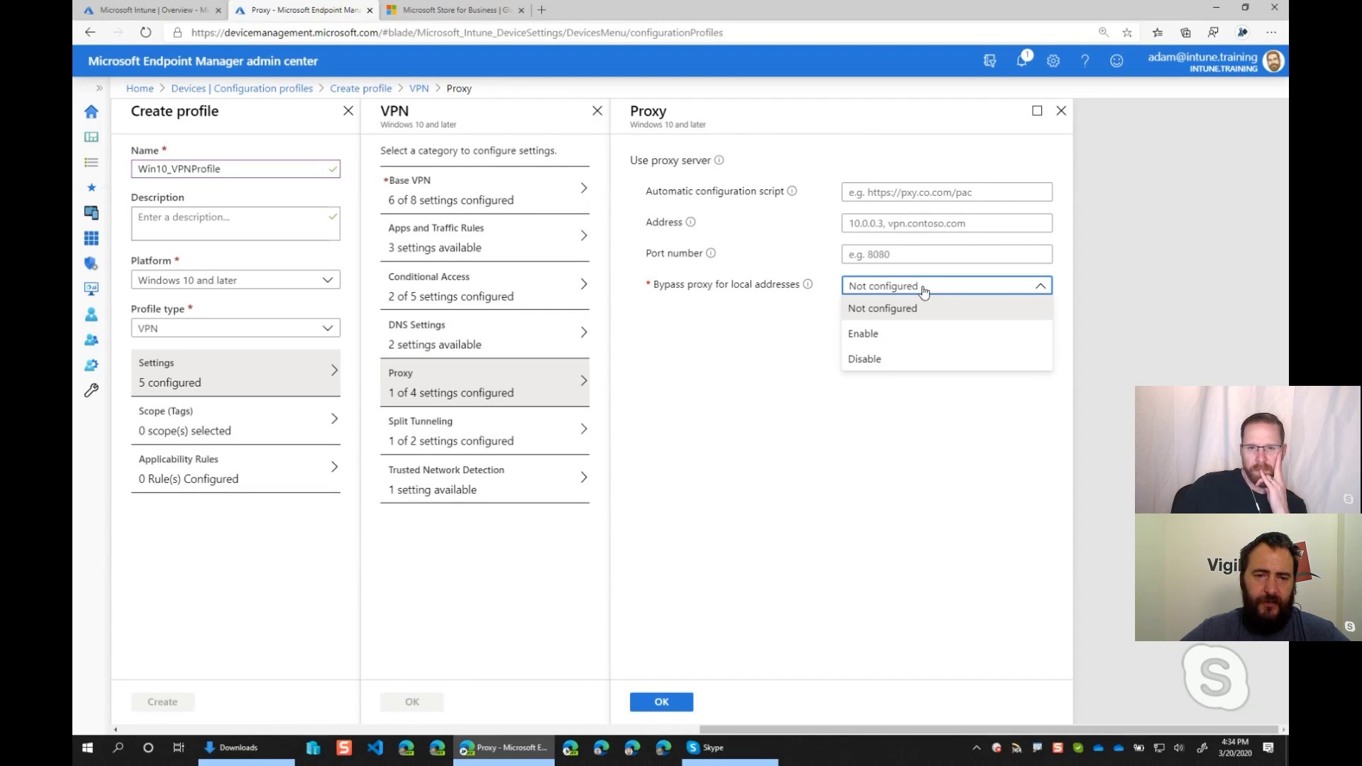
left_click(924, 292)
left_click(491, 436)
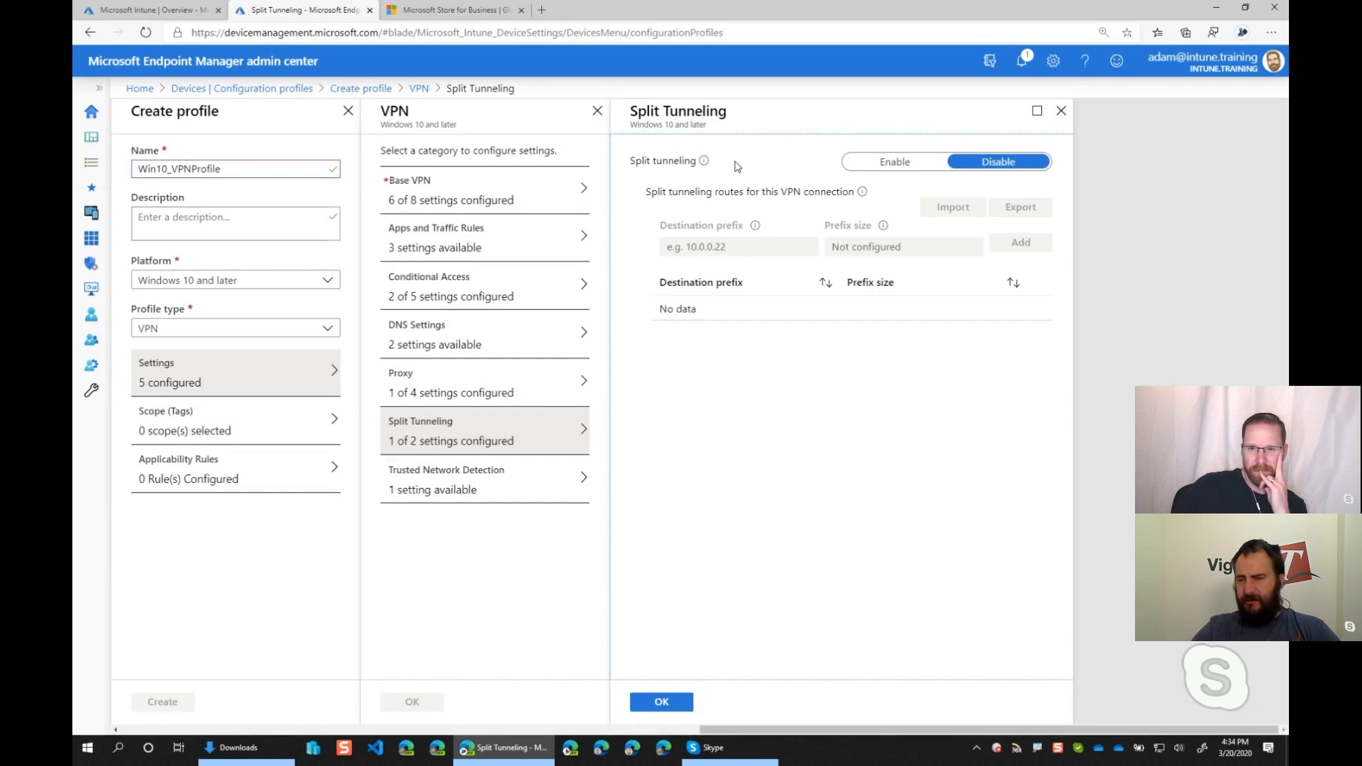
Set Split tunneling to Enable for Win10_VPNProfile without adding any destination prefix routes.
left_click(854, 165)
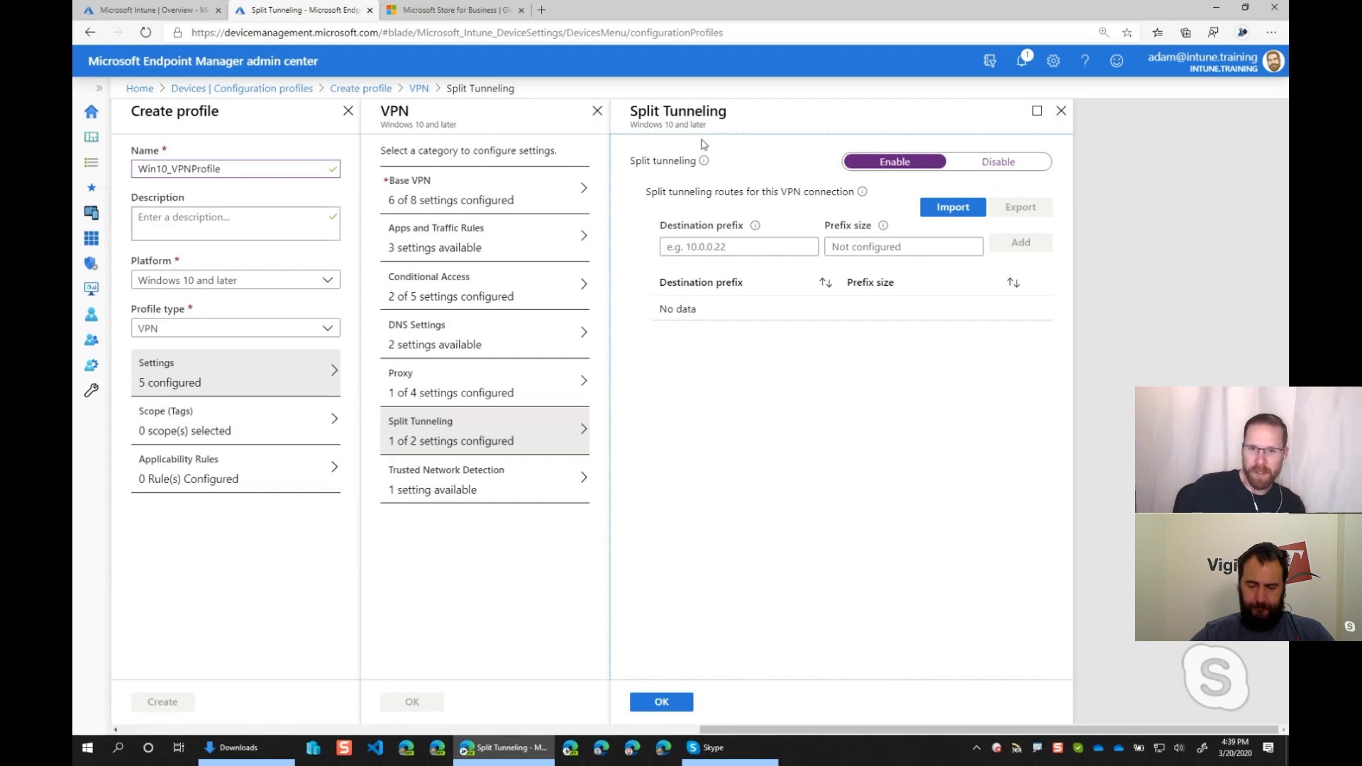
mouse_move(706, 162)
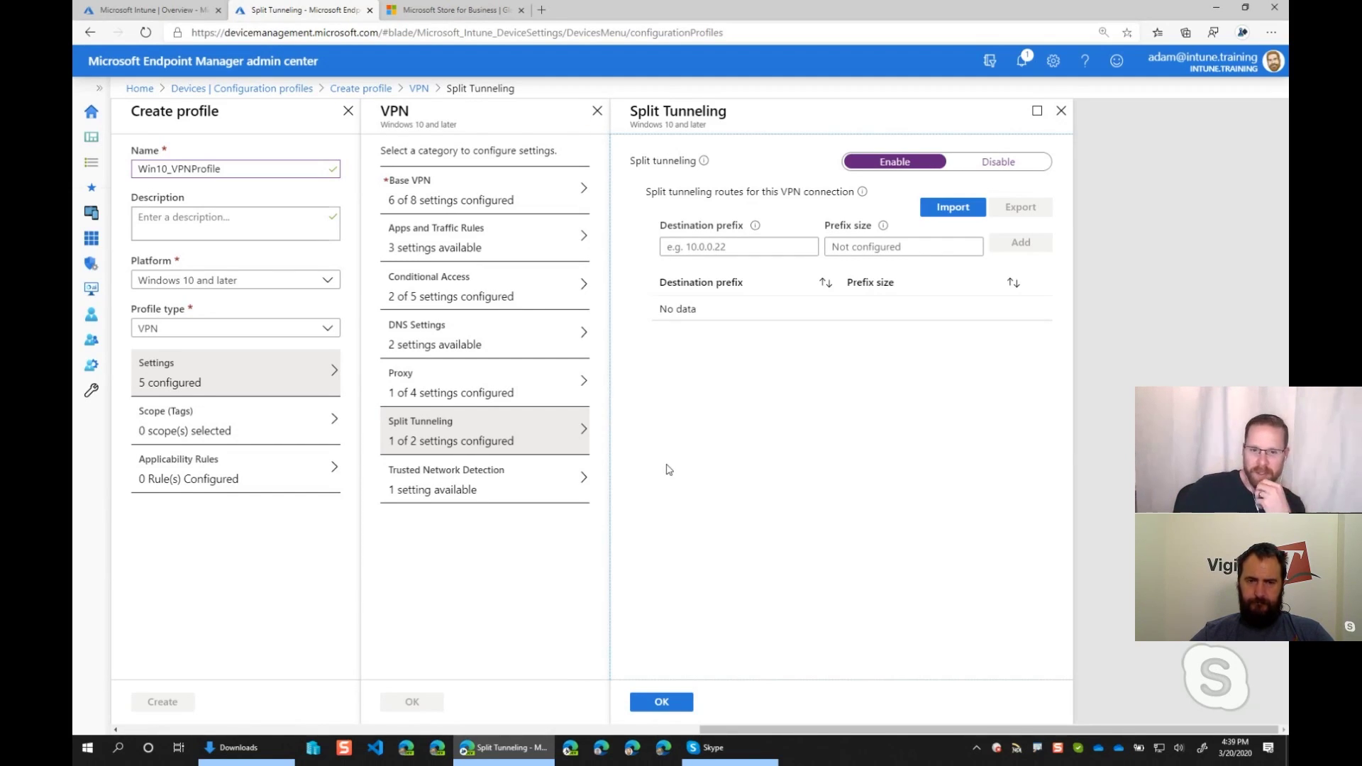
left_click(551, 567)
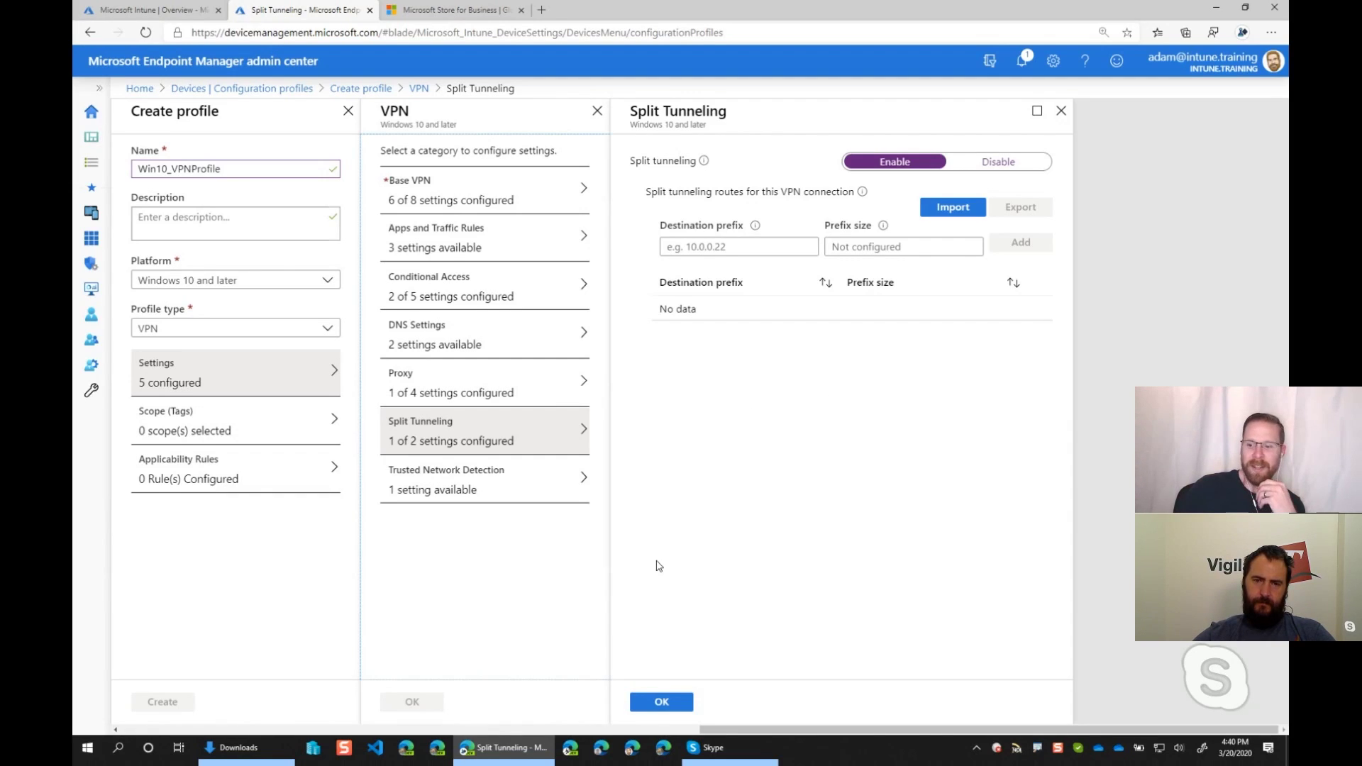
left_click(658, 703)
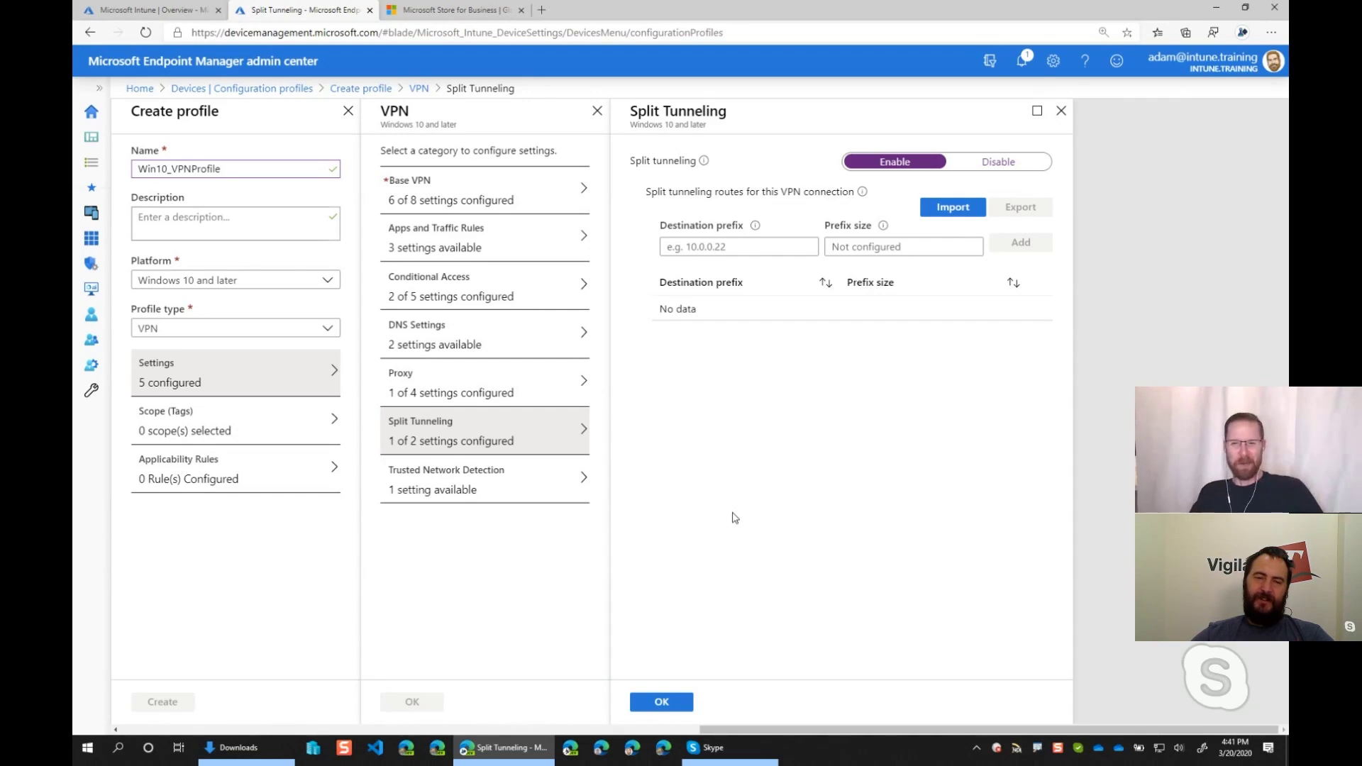
Close Split Tunneling and add intune.training as a Trusted Network Detection DNS suffix.
left_click(647, 702)
left_click(534, 471)
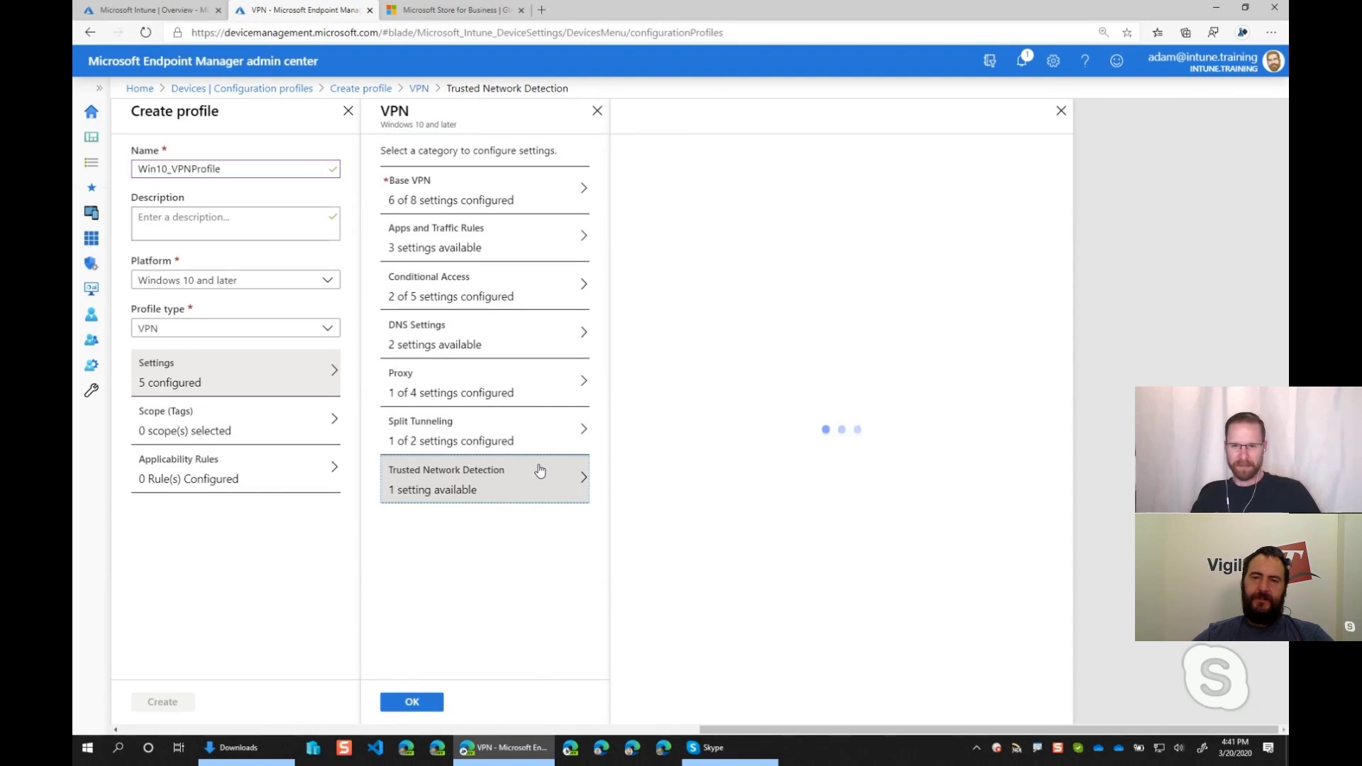
left_click(832, 215)
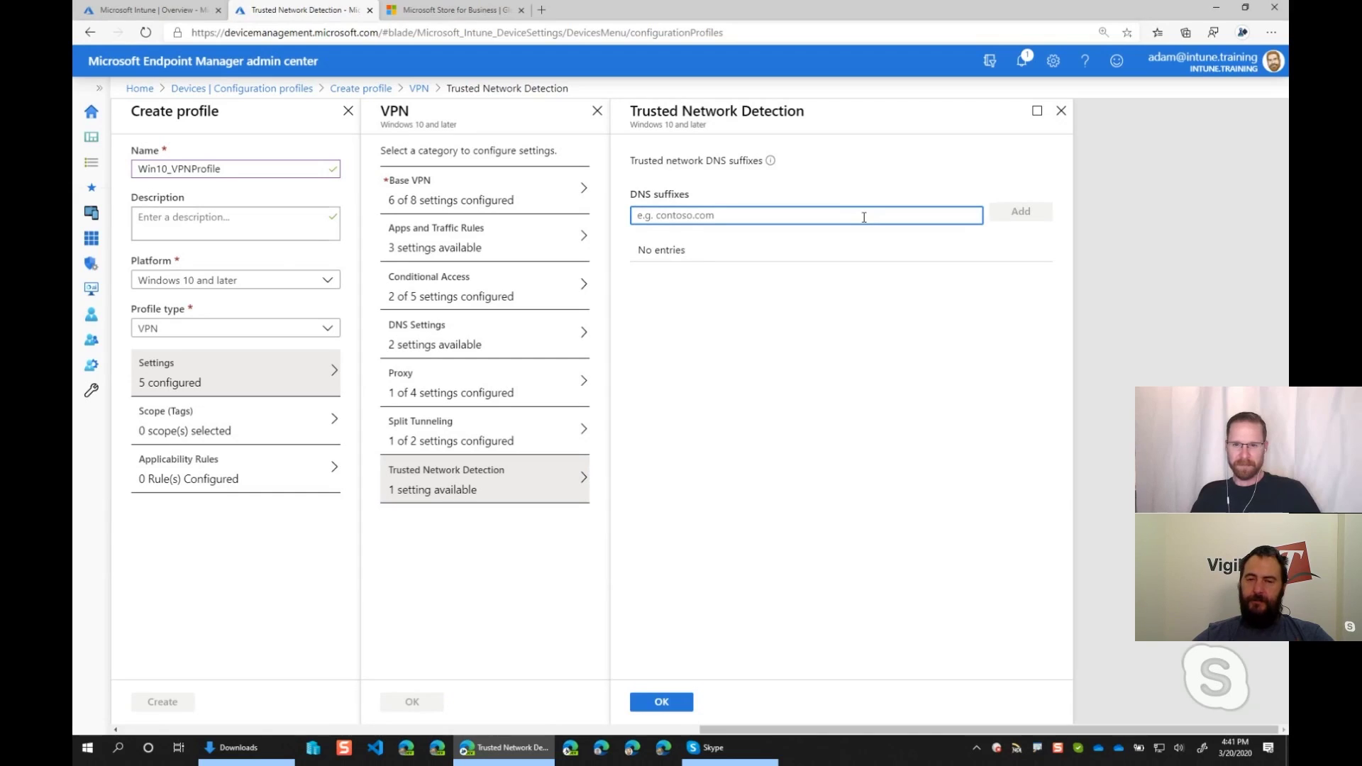
mouse_move(771, 166)
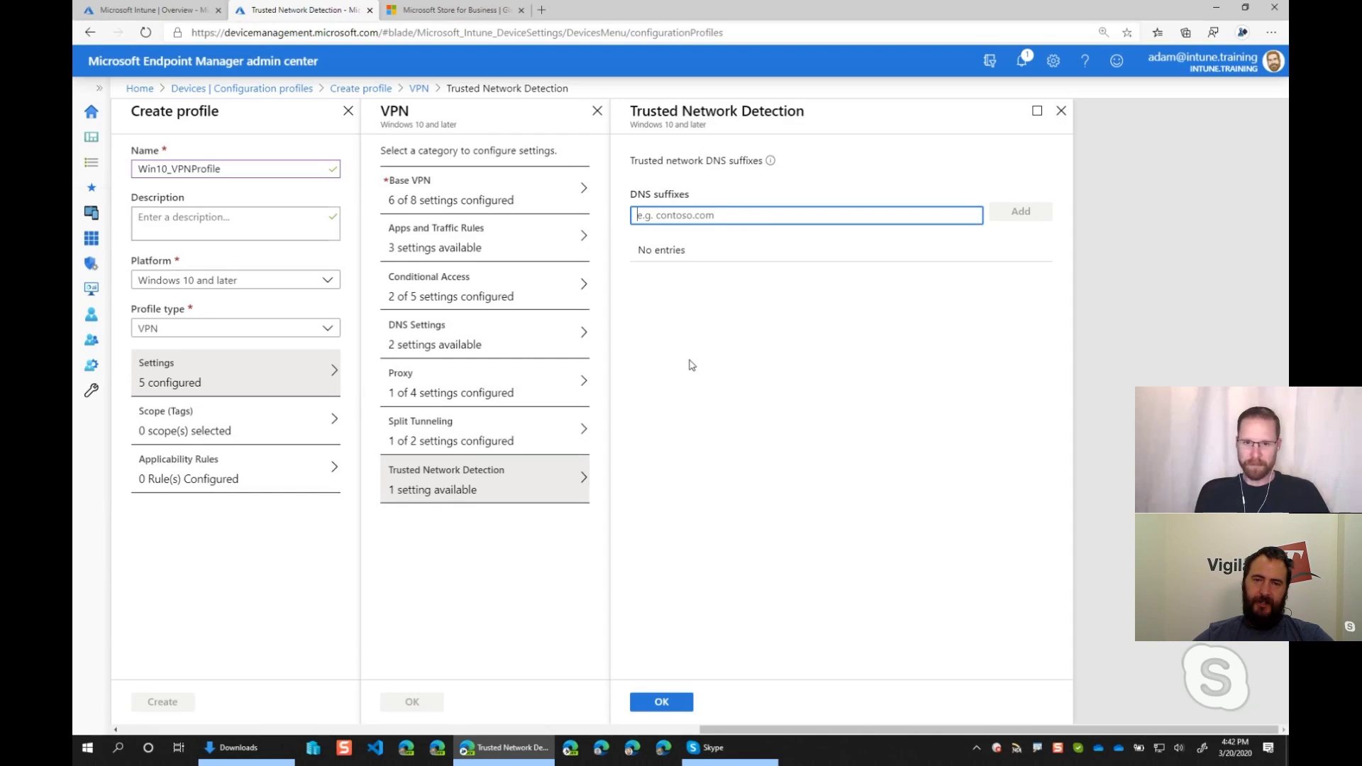
type("intunr.tr")
key("BackSpace")
key("BackSpace")
key("BackSpace")
key("BackSpace")
type("e")
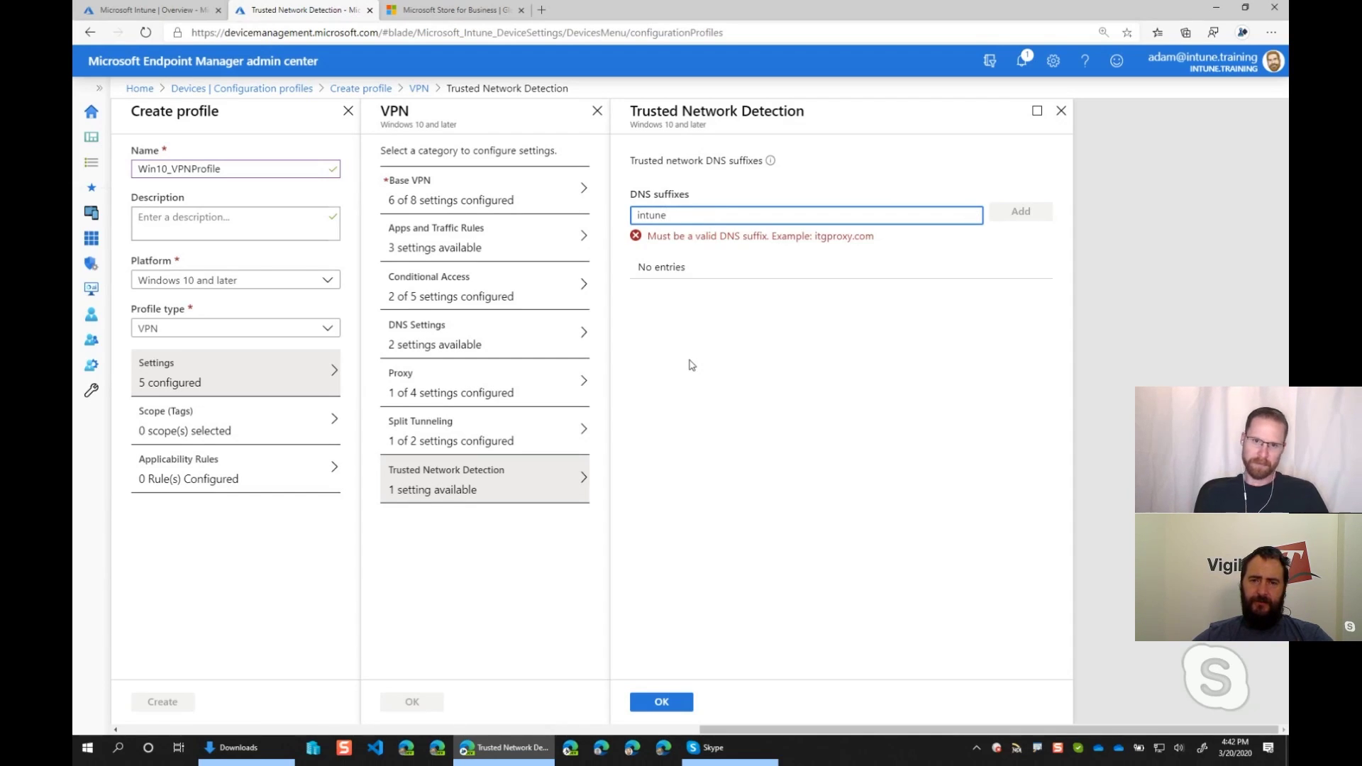
type(".training")
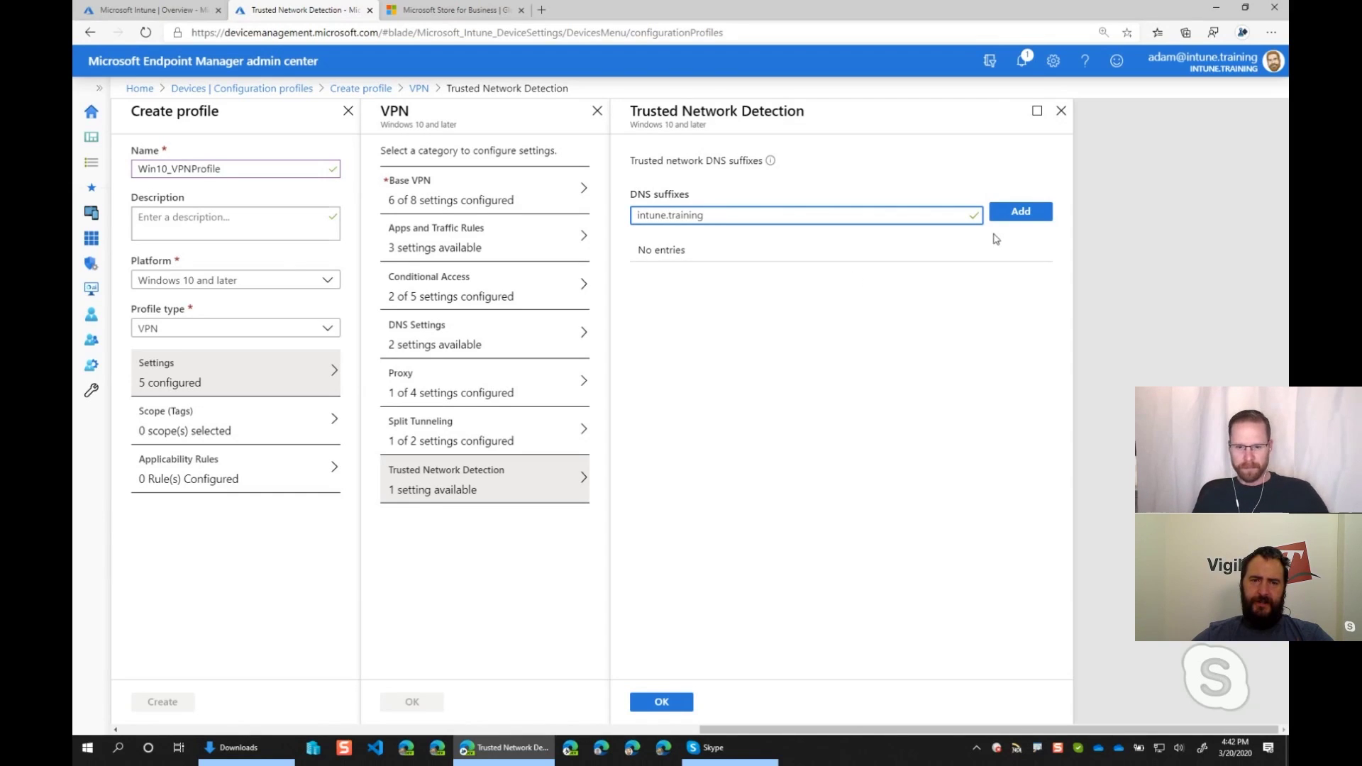
left_click(1014, 213)
Save the trusted network and VPN settings, then reopen Base VPN's connection type list.
left_click(661, 702)
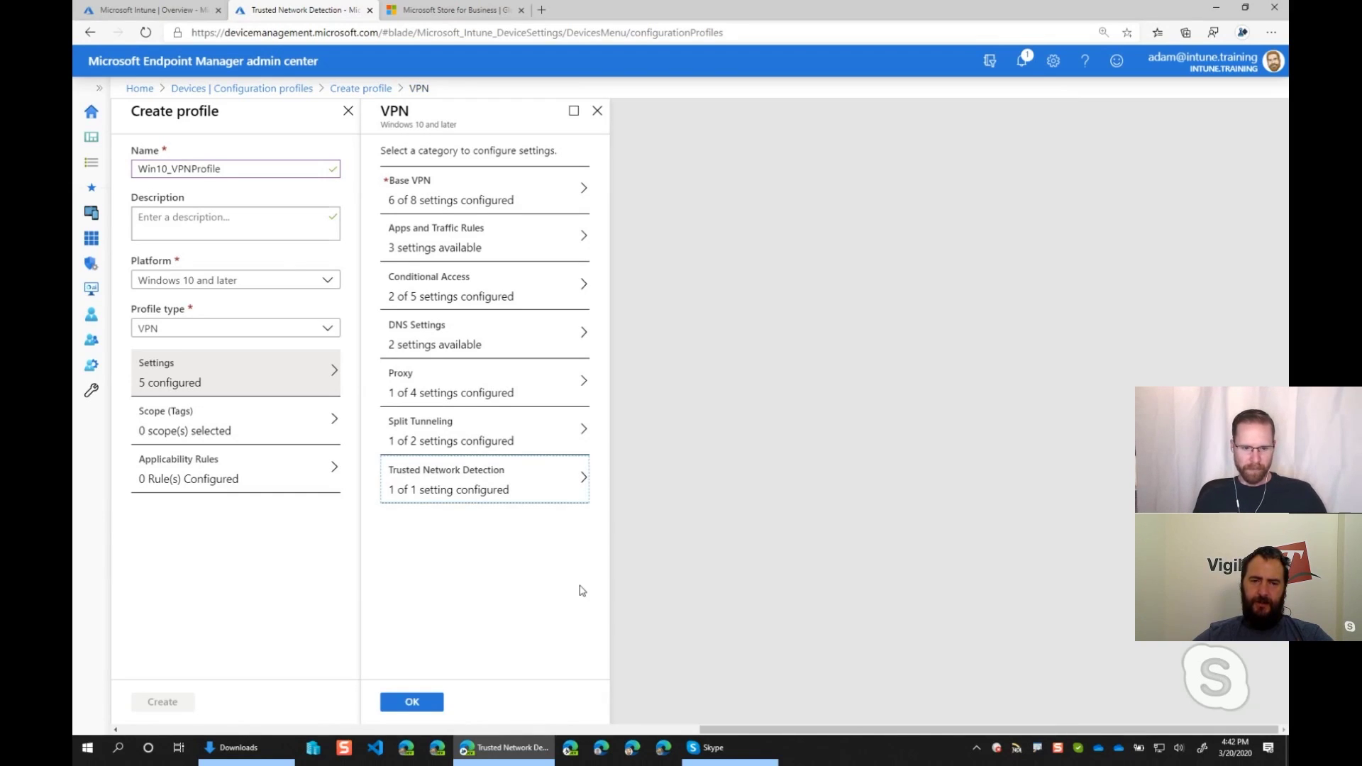
left_click(412, 702)
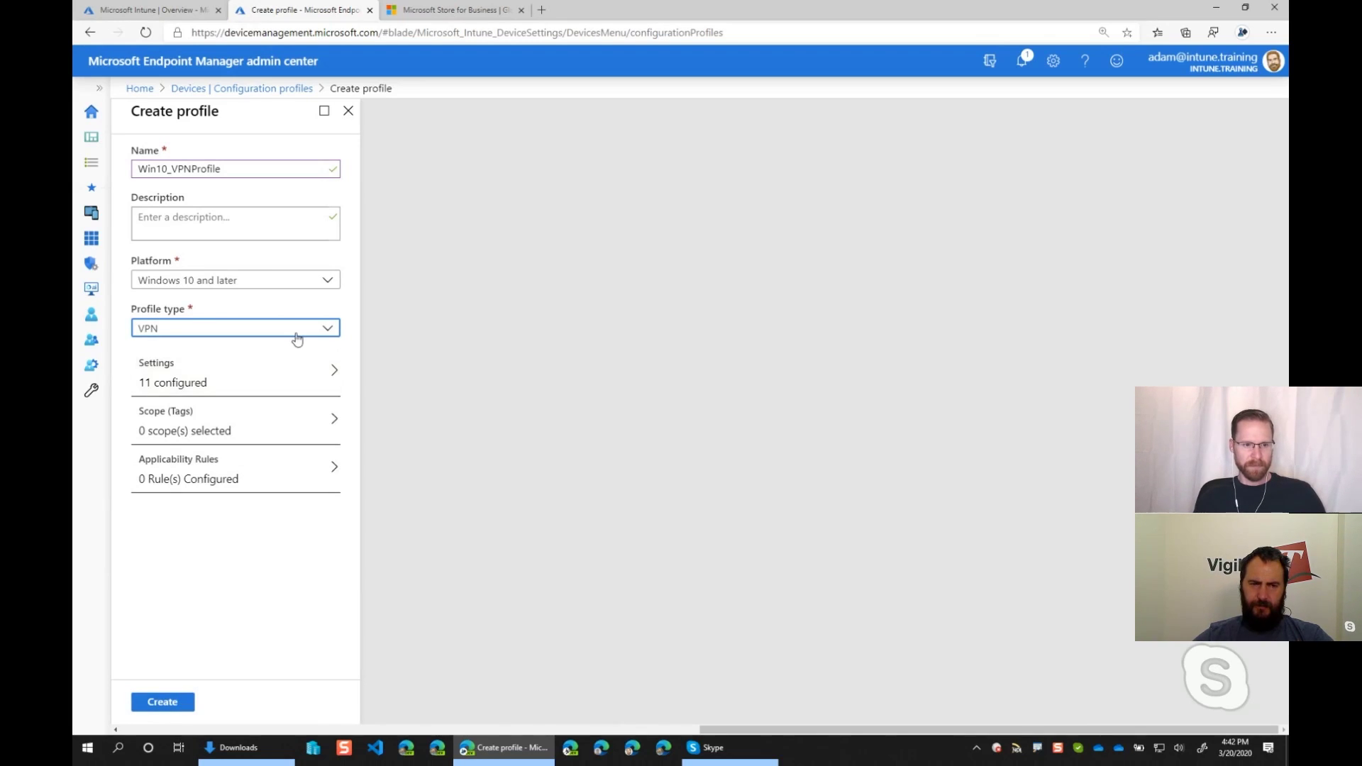
left_click(286, 381)
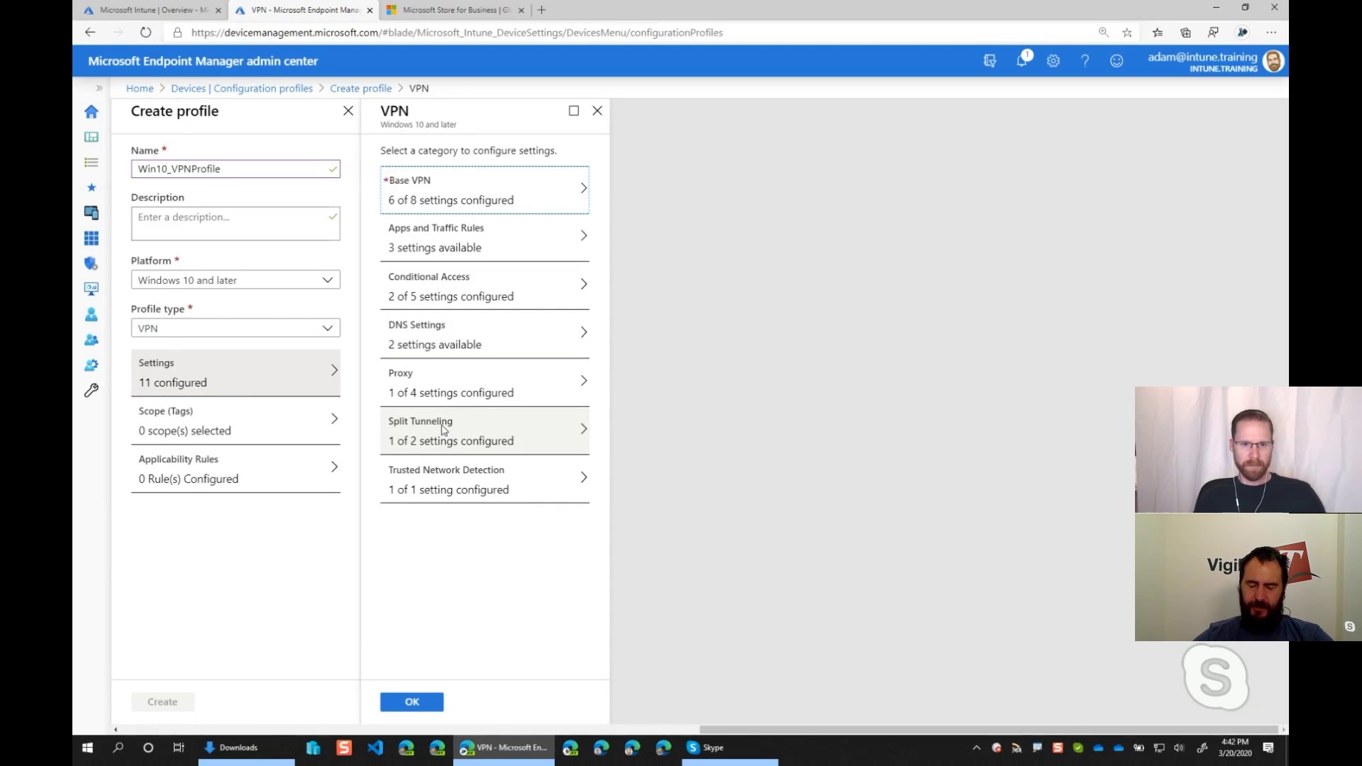
left_click(497, 202)
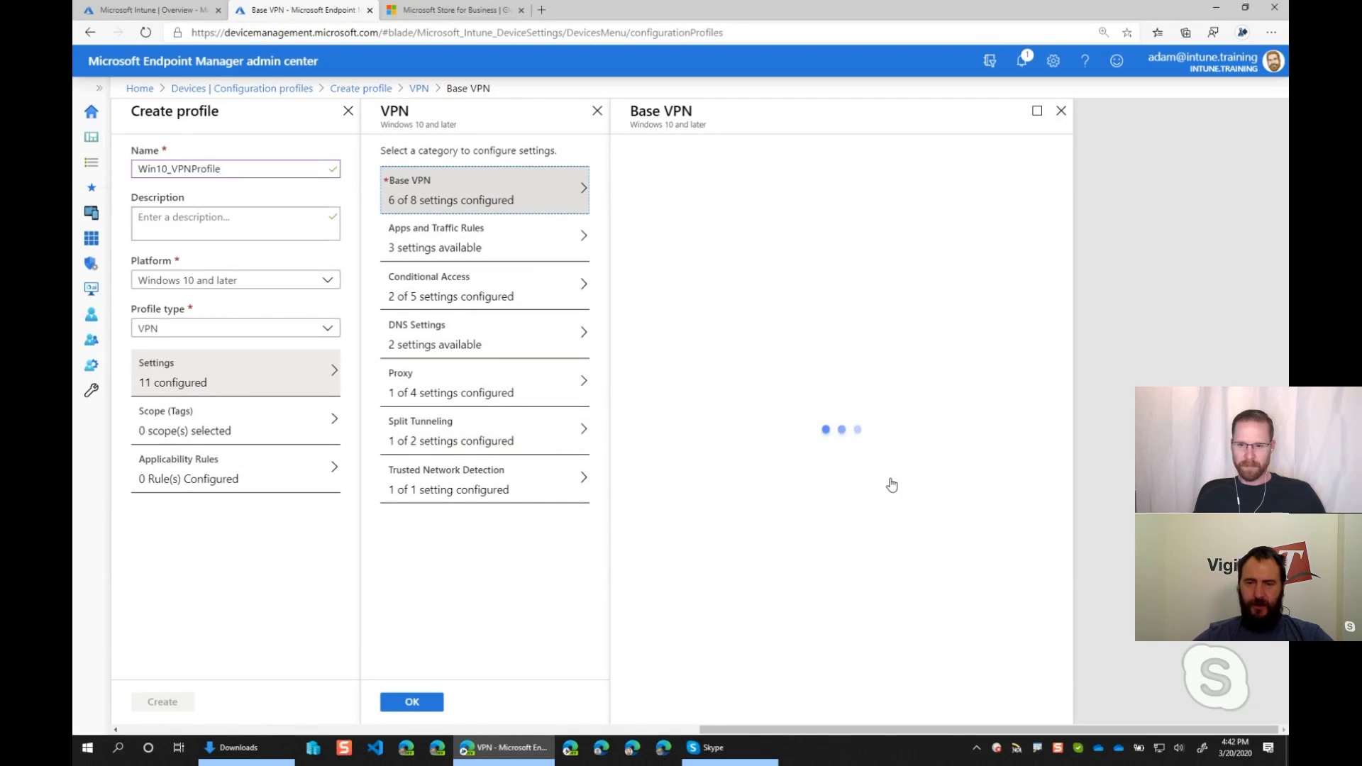
left_click(985, 395)
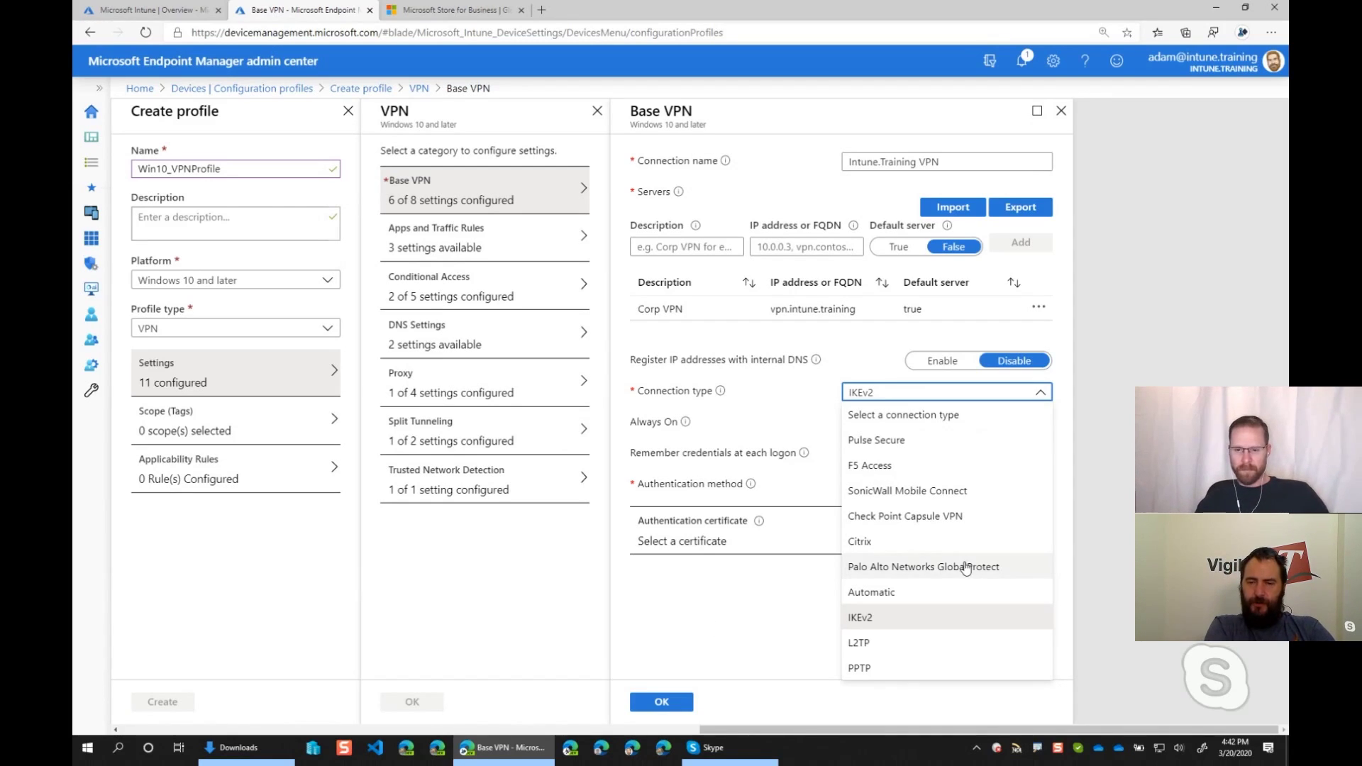
Set Base VPN to Palo Alto Networks GlobalProtect, Always On enabled, username-and-password authentication.
left_click(872, 567)
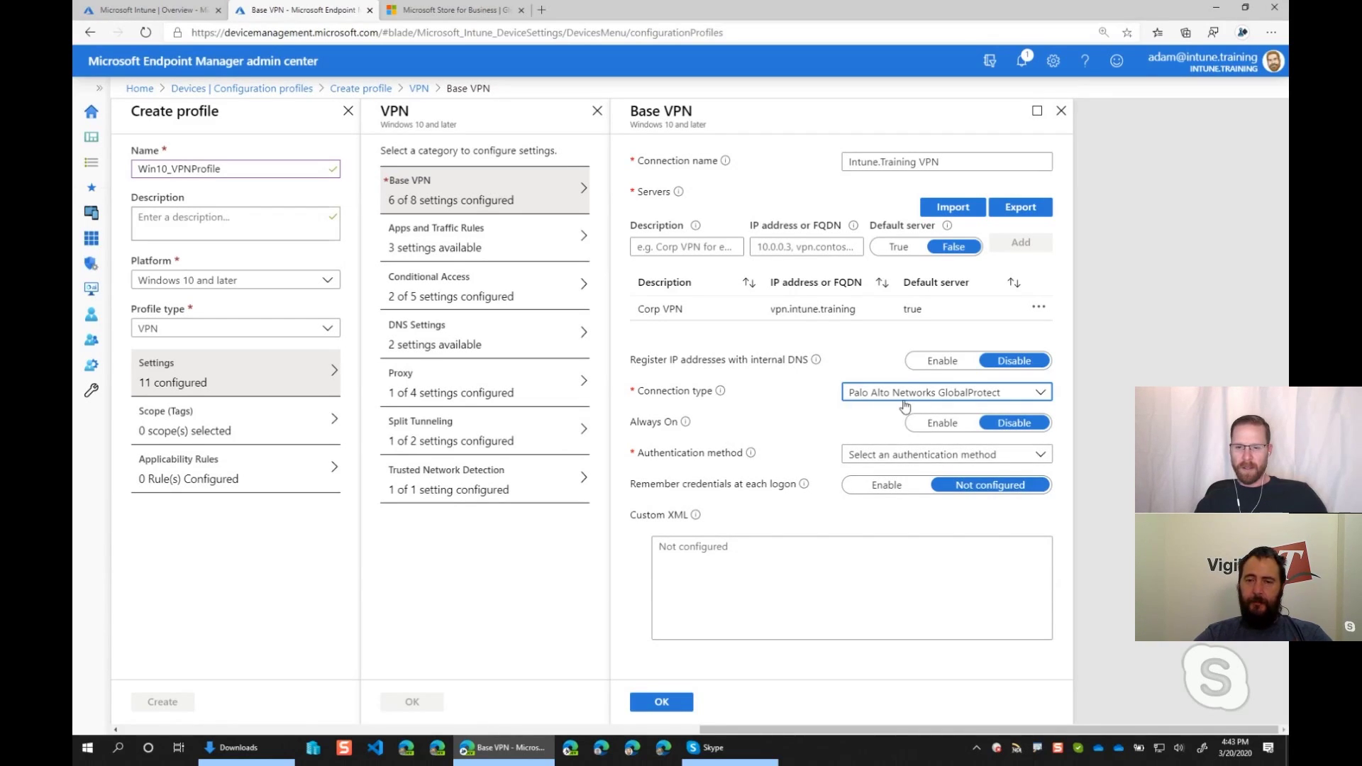
left_click(873, 460)
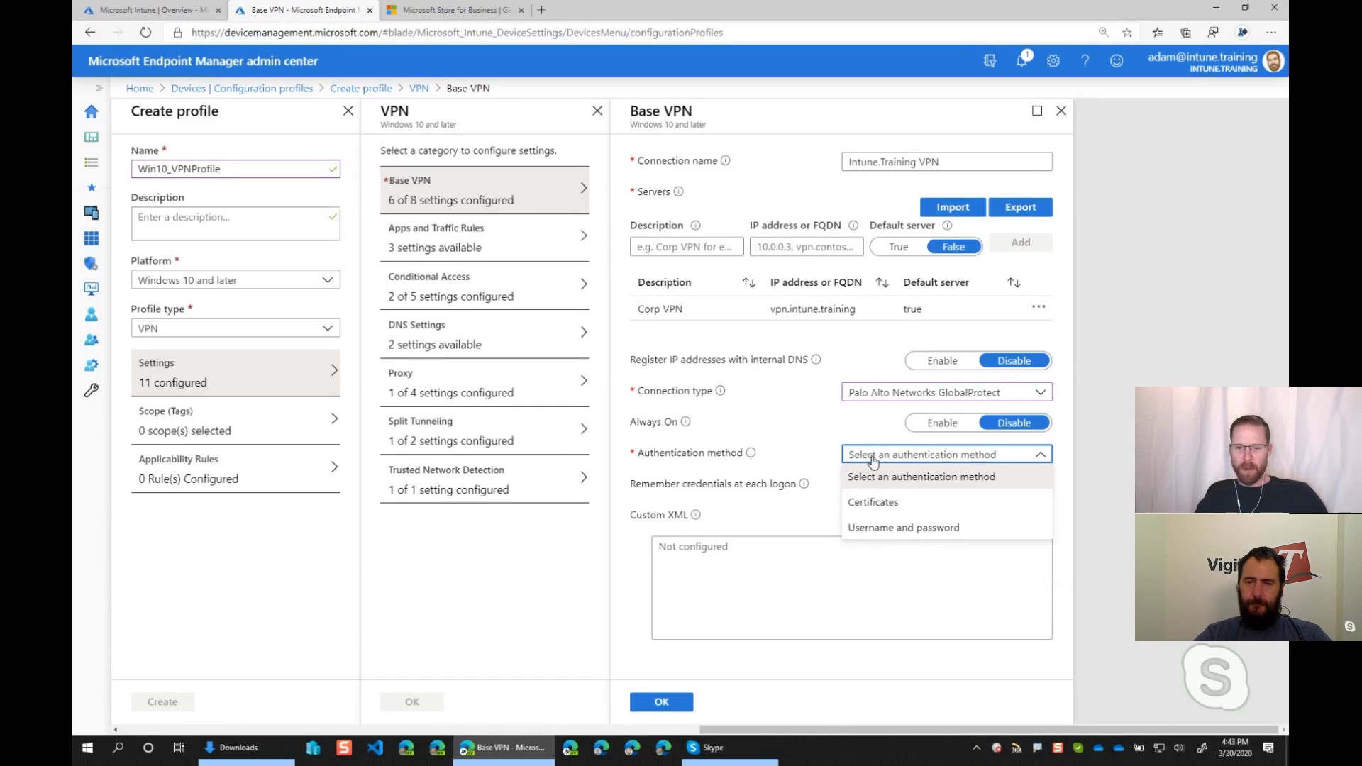
left_click(892, 397)
left_click(894, 397)
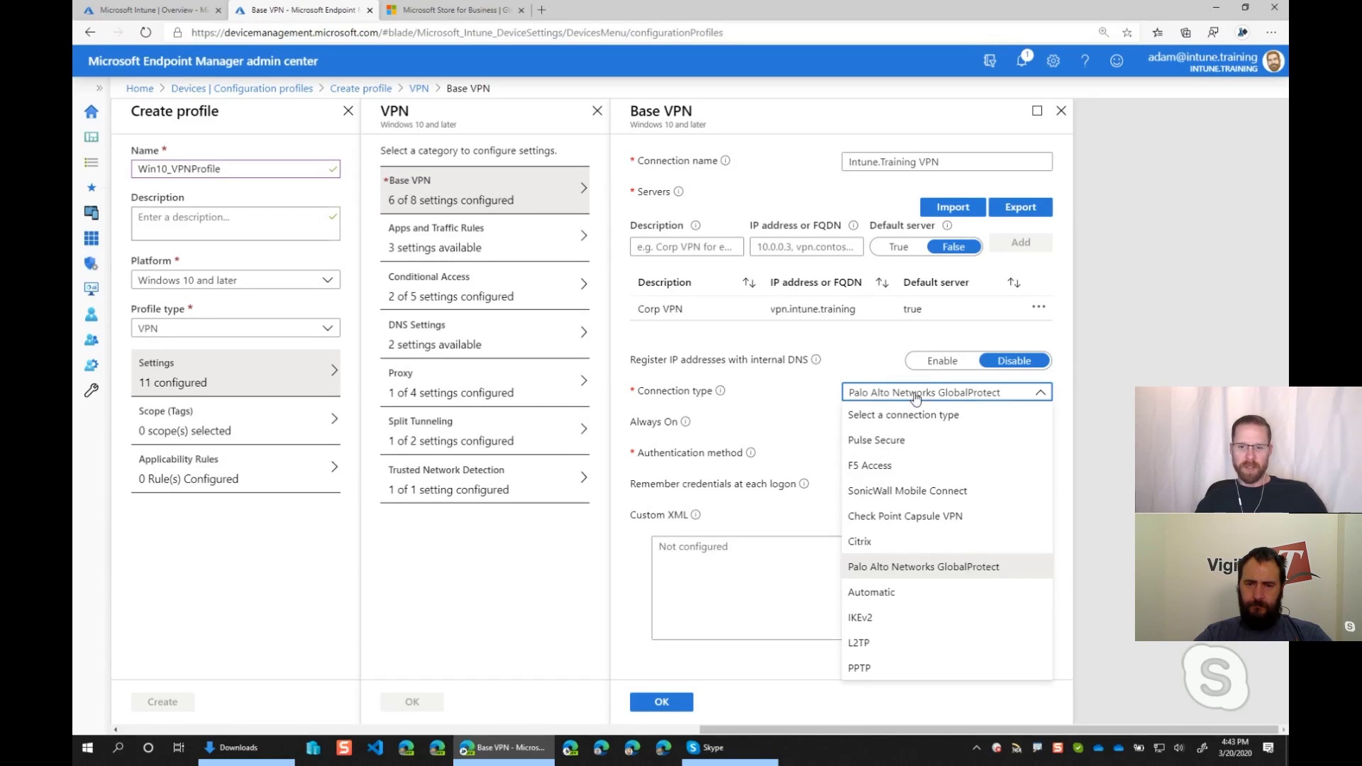
left_click(915, 398)
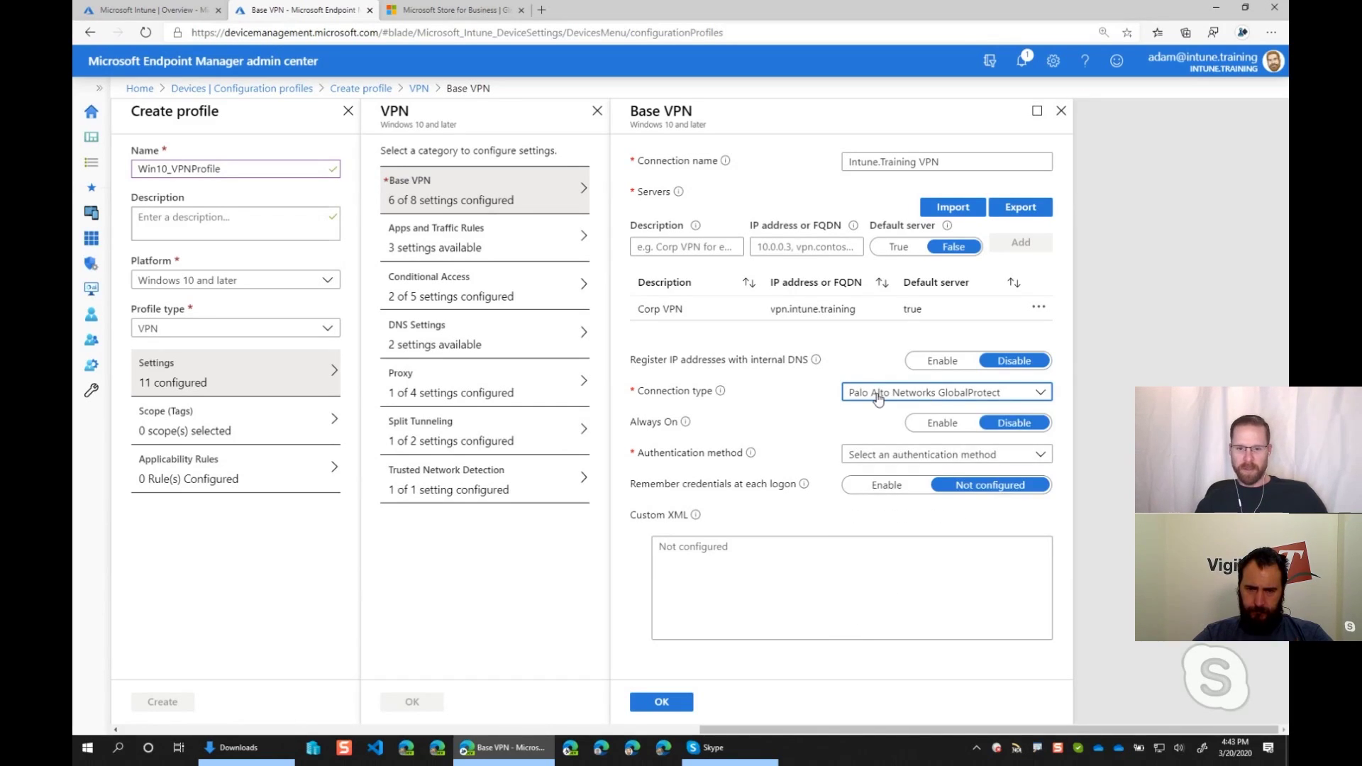
left_click(933, 426)
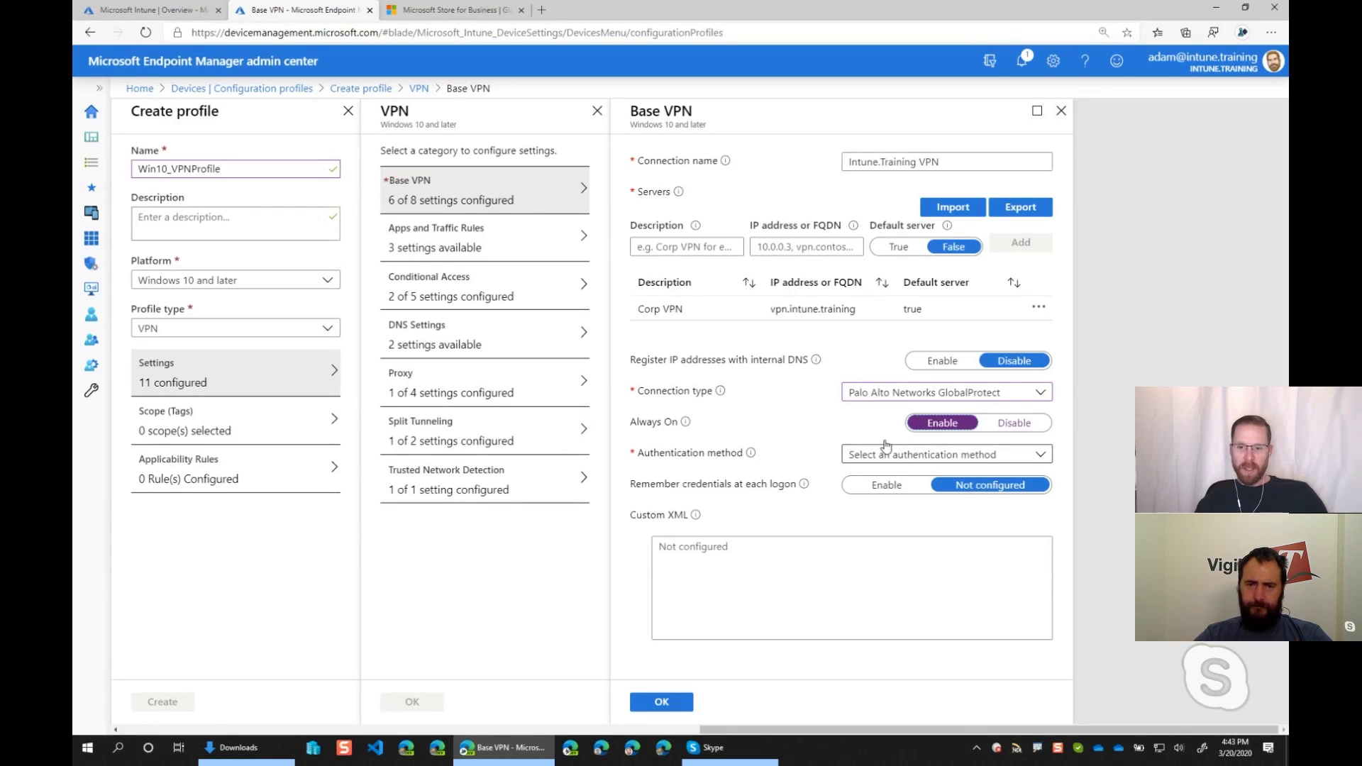
left_click(898, 460)
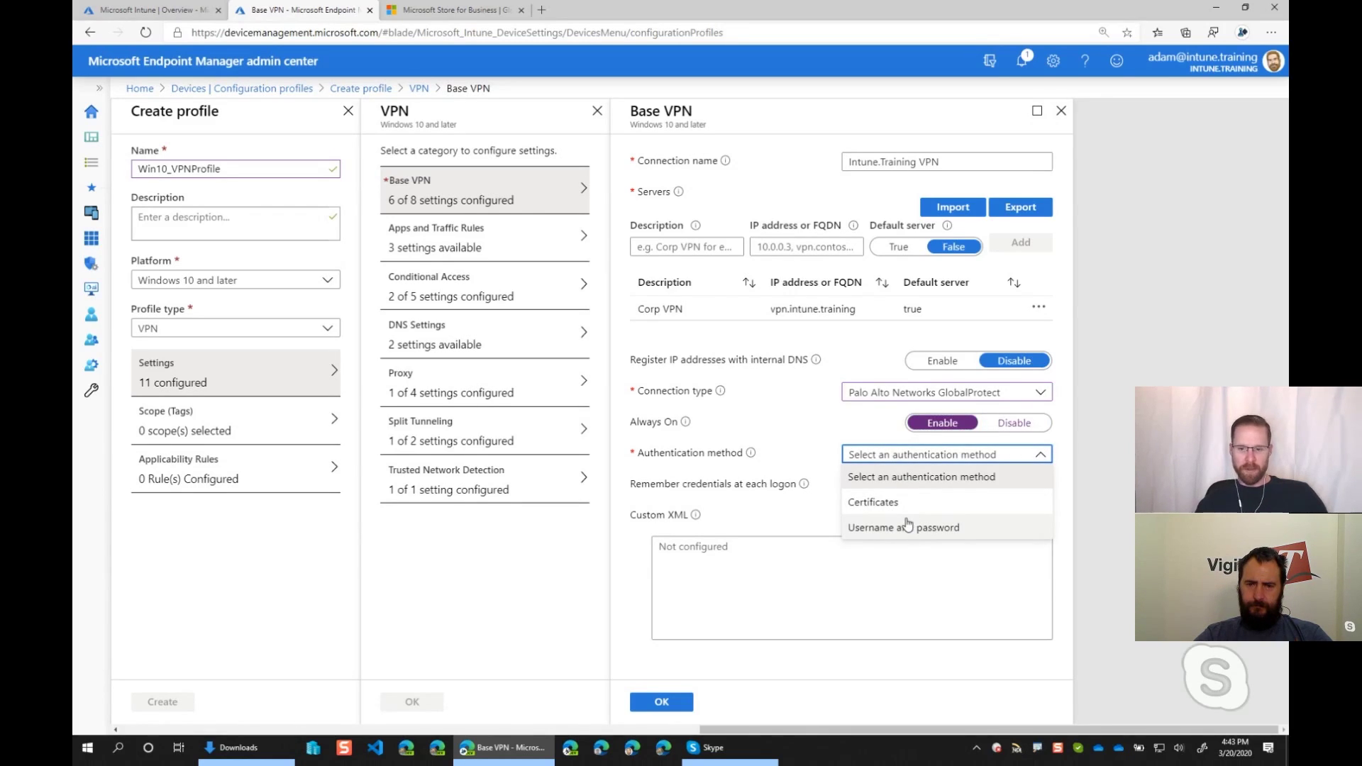
left_click(910, 528)
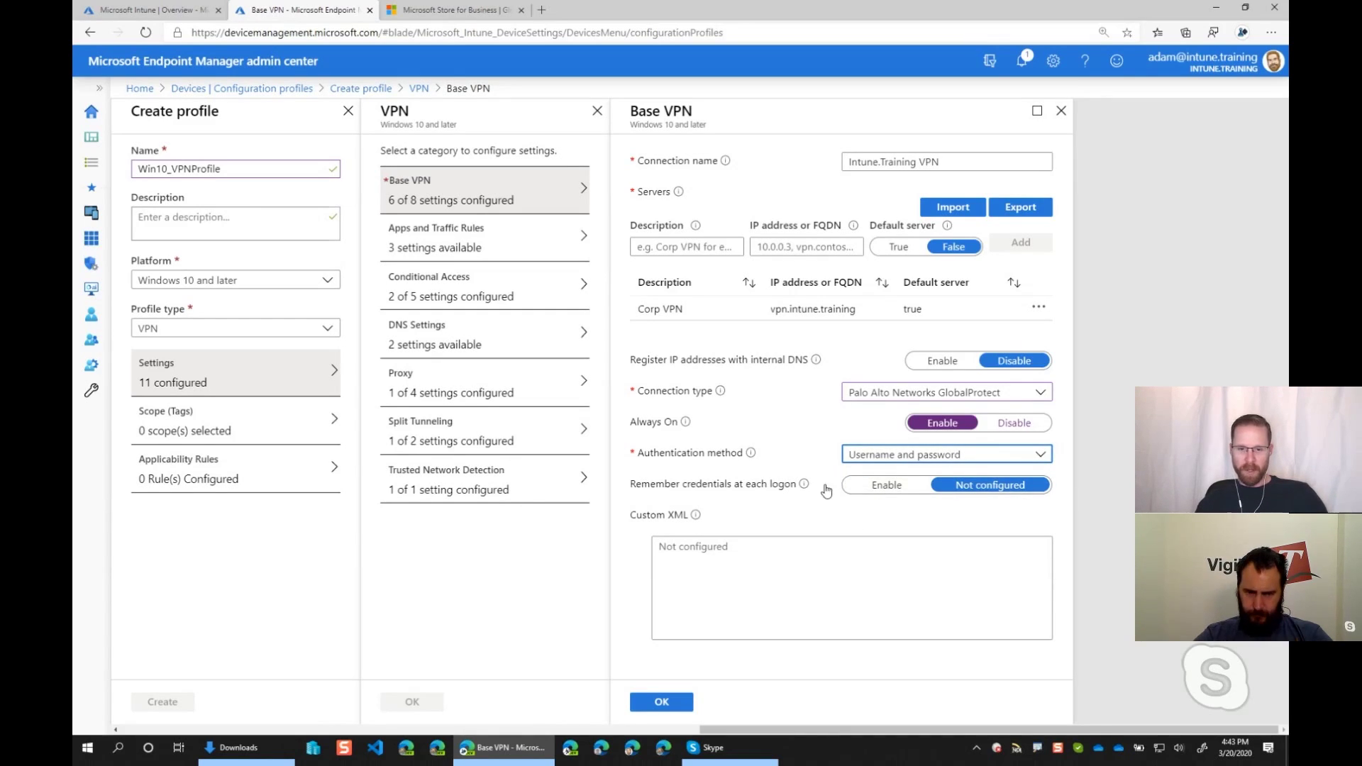
left_click(768, 588)
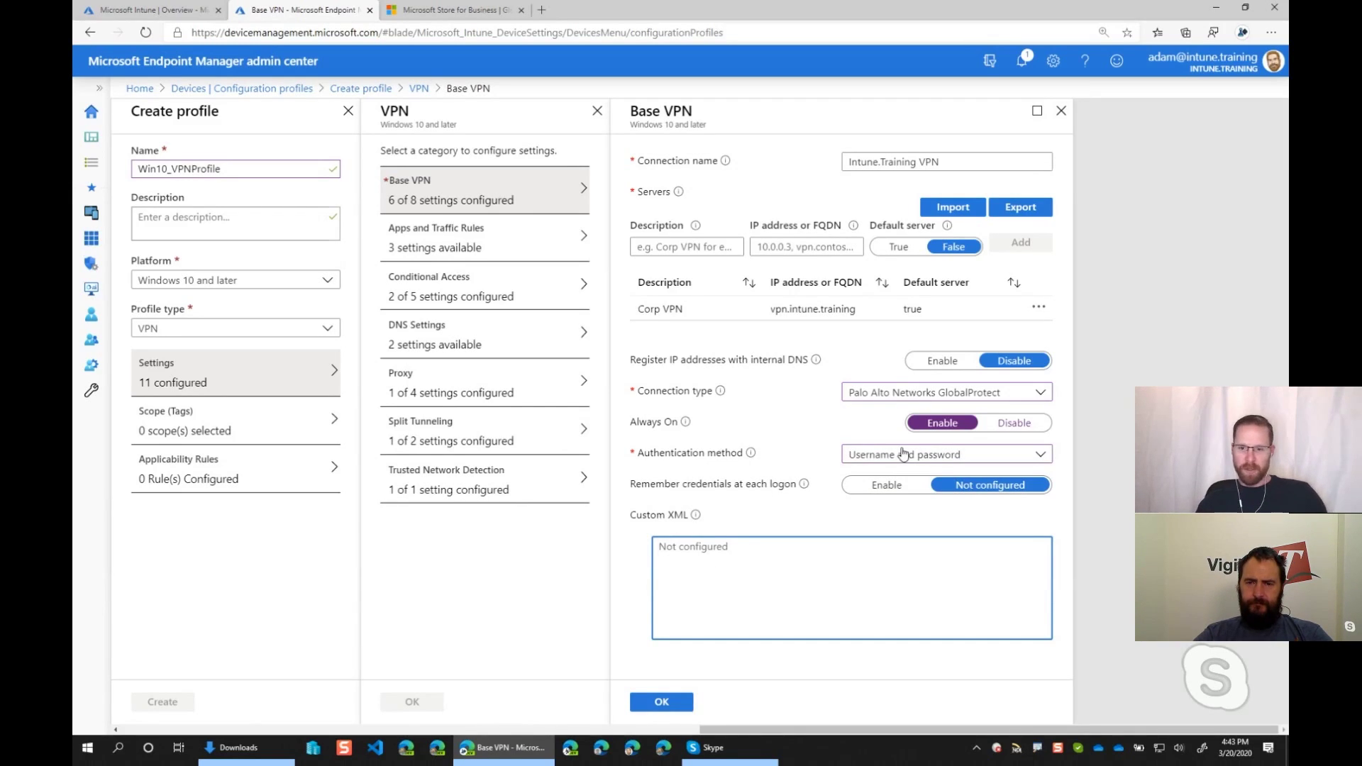
left_click(913, 399)
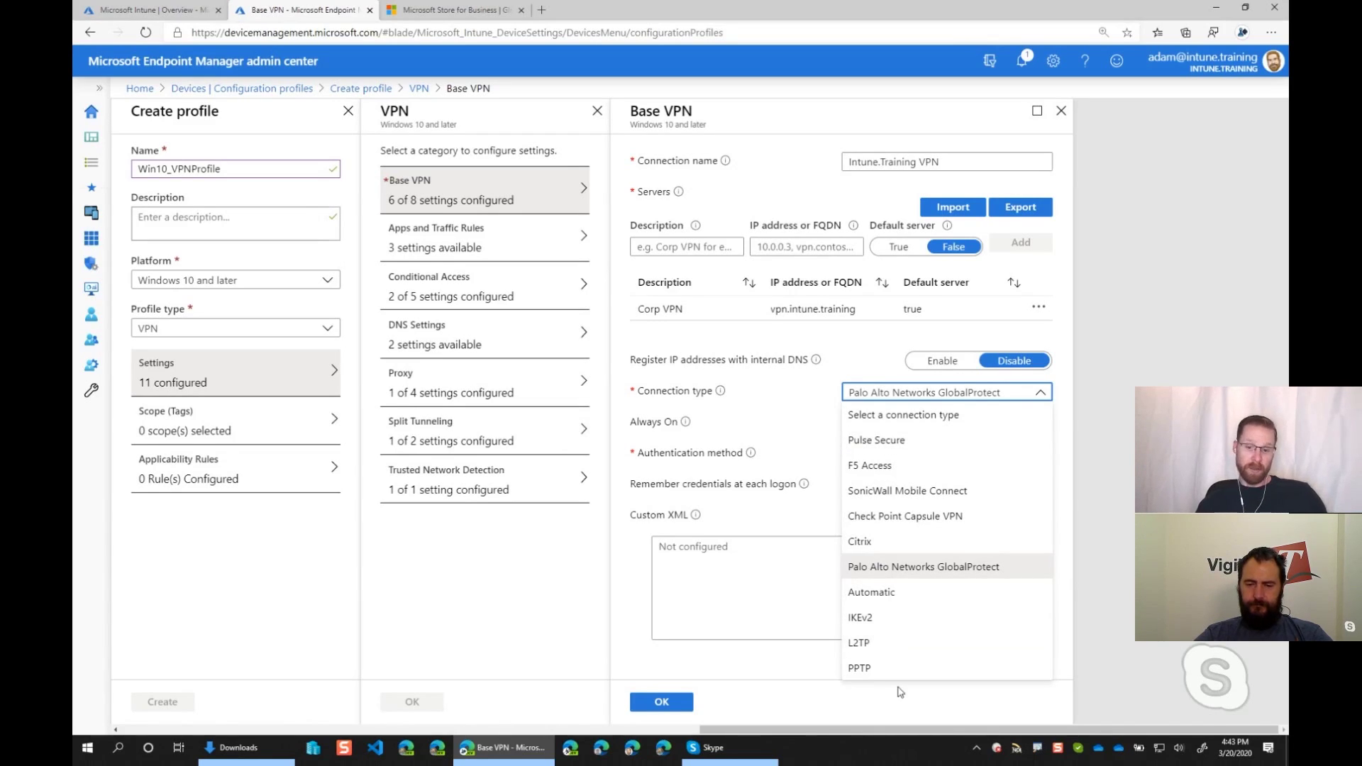
Switch Base VPN to IKEv2 with machine certificates, remembered credentials and Always On, then save.
left_click(901, 622)
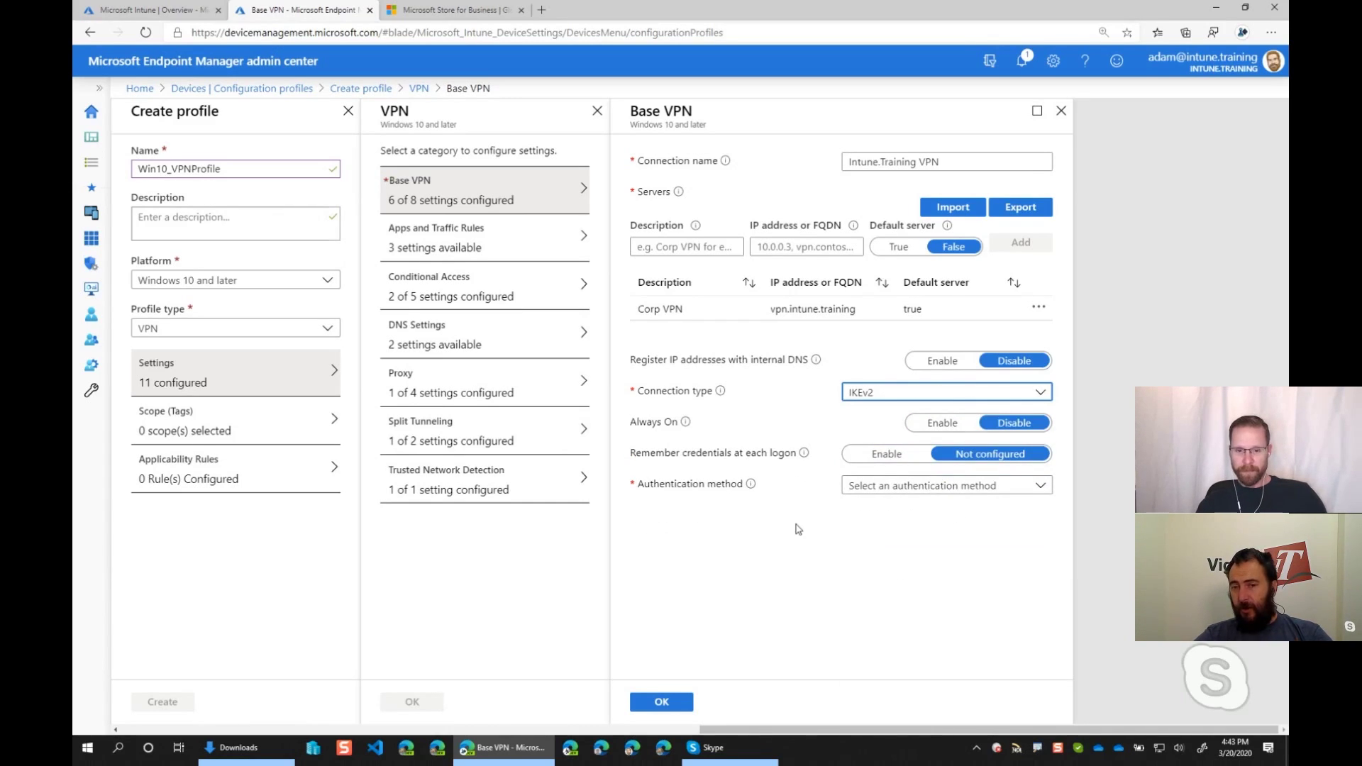
left_click(918, 491)
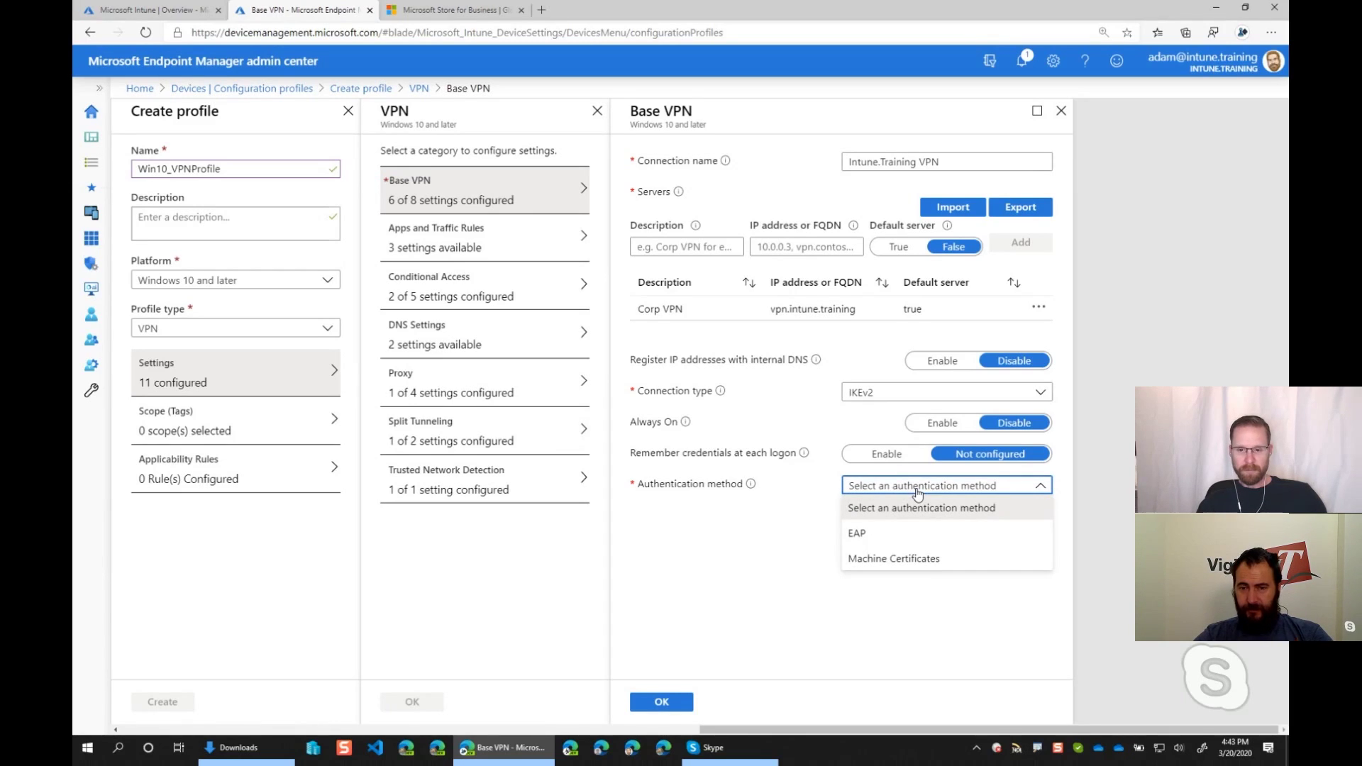
left_click(927, 560)
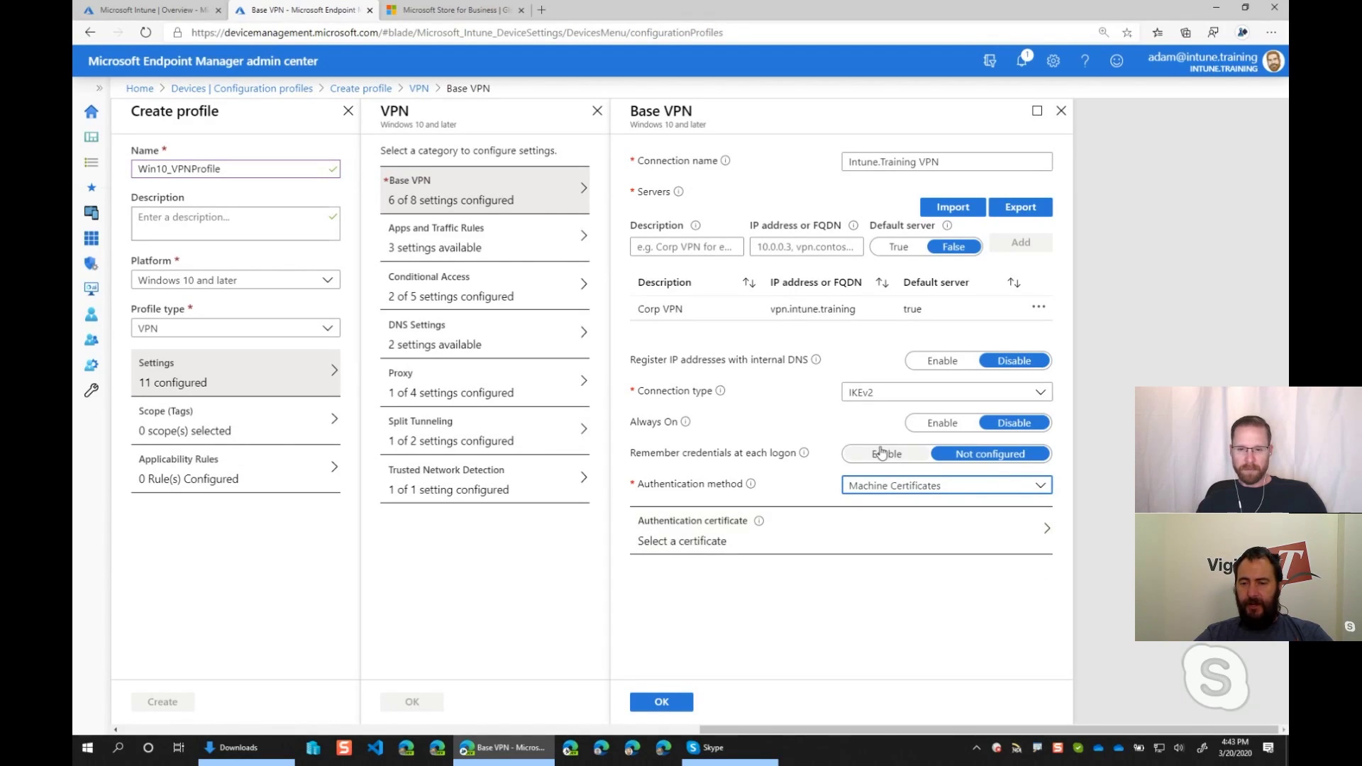
left_click(888, 454)
left_click(936, 423)
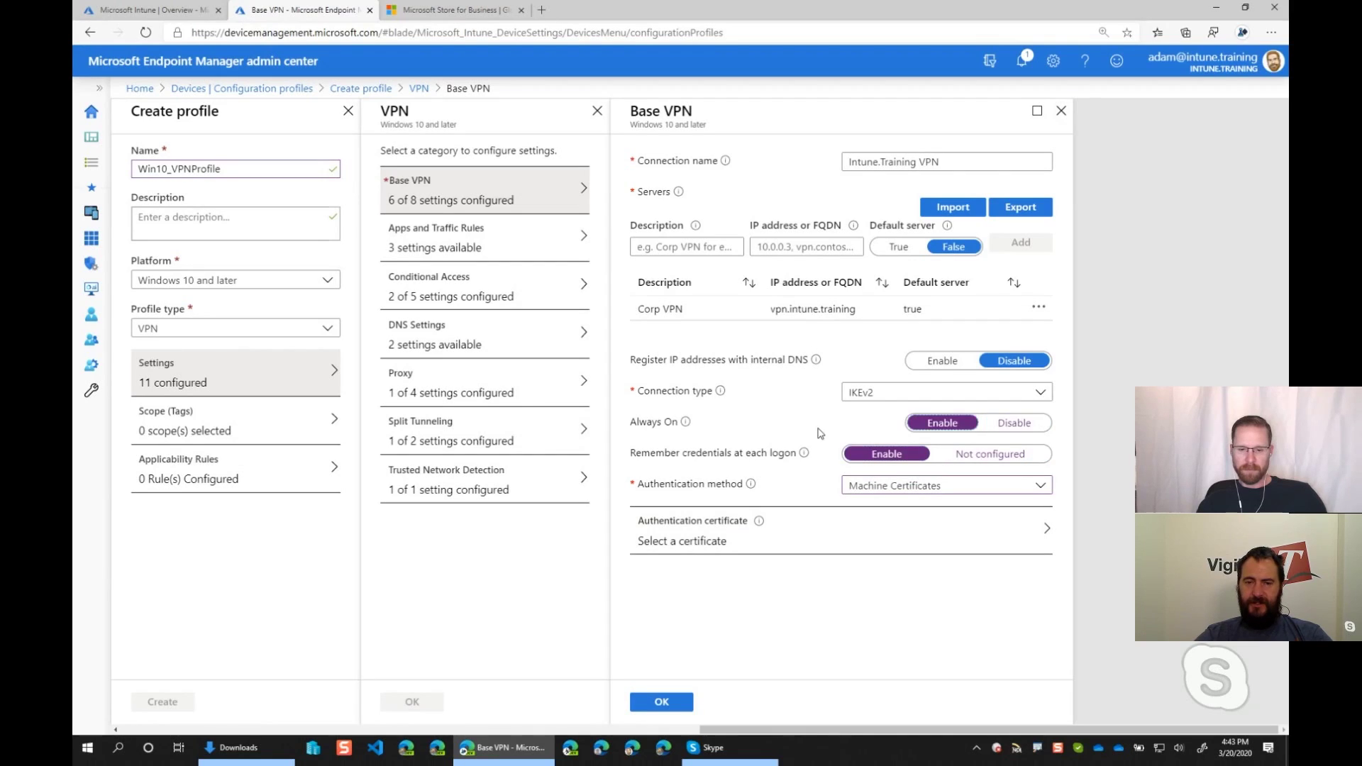
left_click(659, 702)
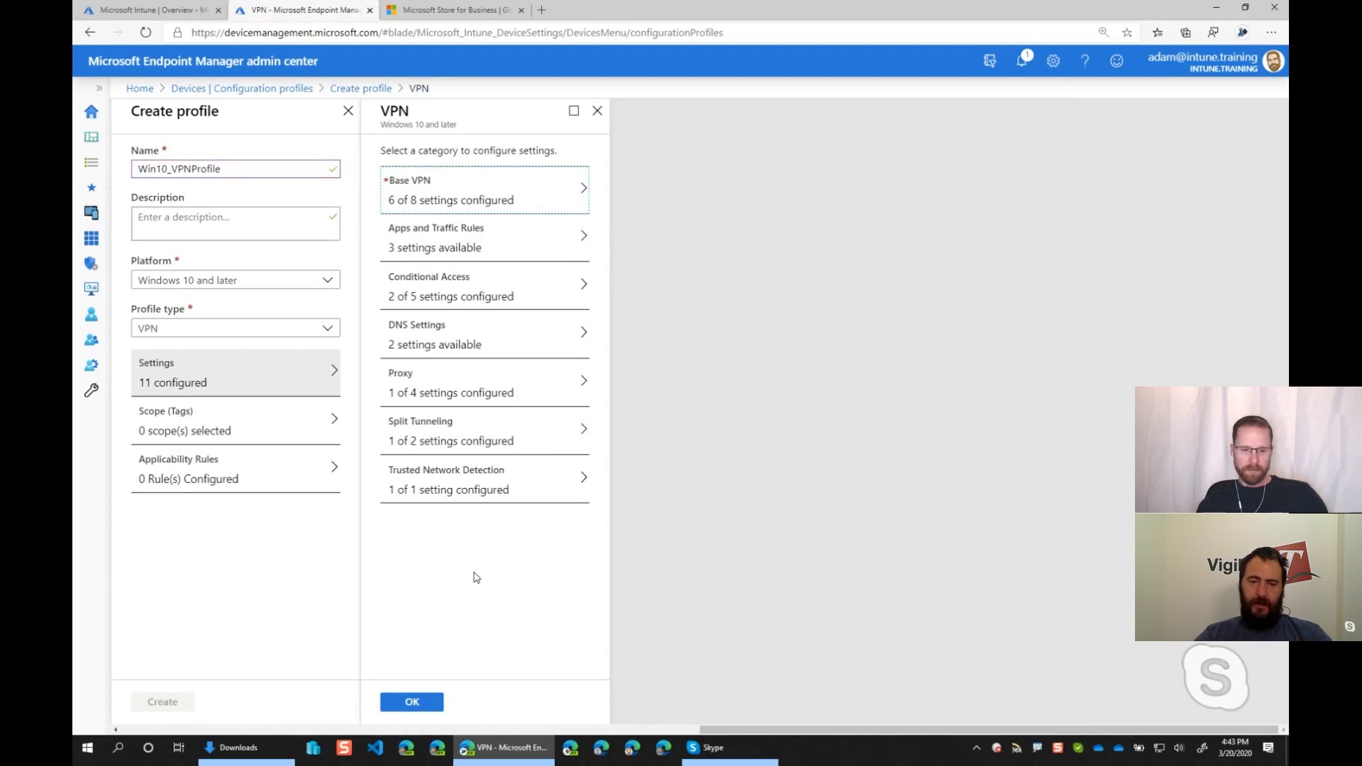
left_click(425, 703)
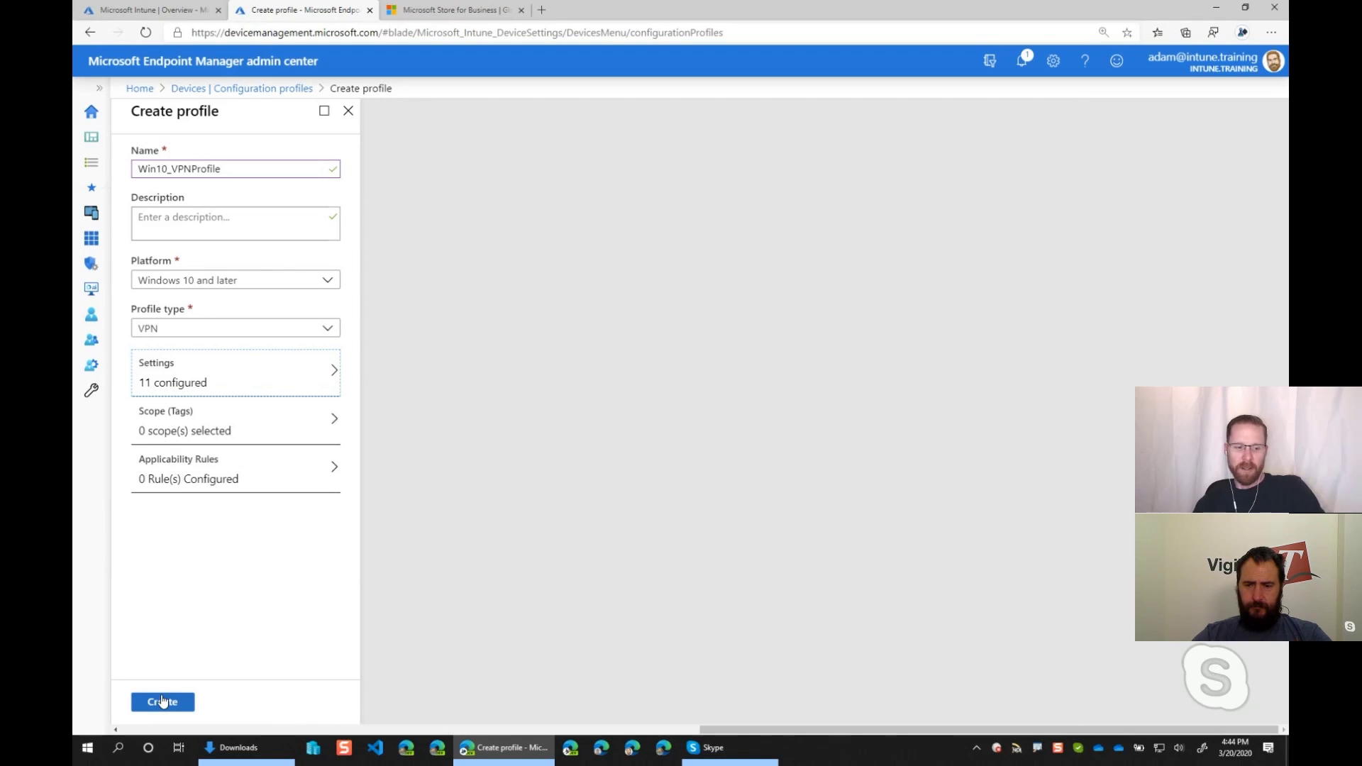
Search the Start menu for 'vpn' and open the Windows VPN settings page.
left_click(86, 755)
type("vpn")
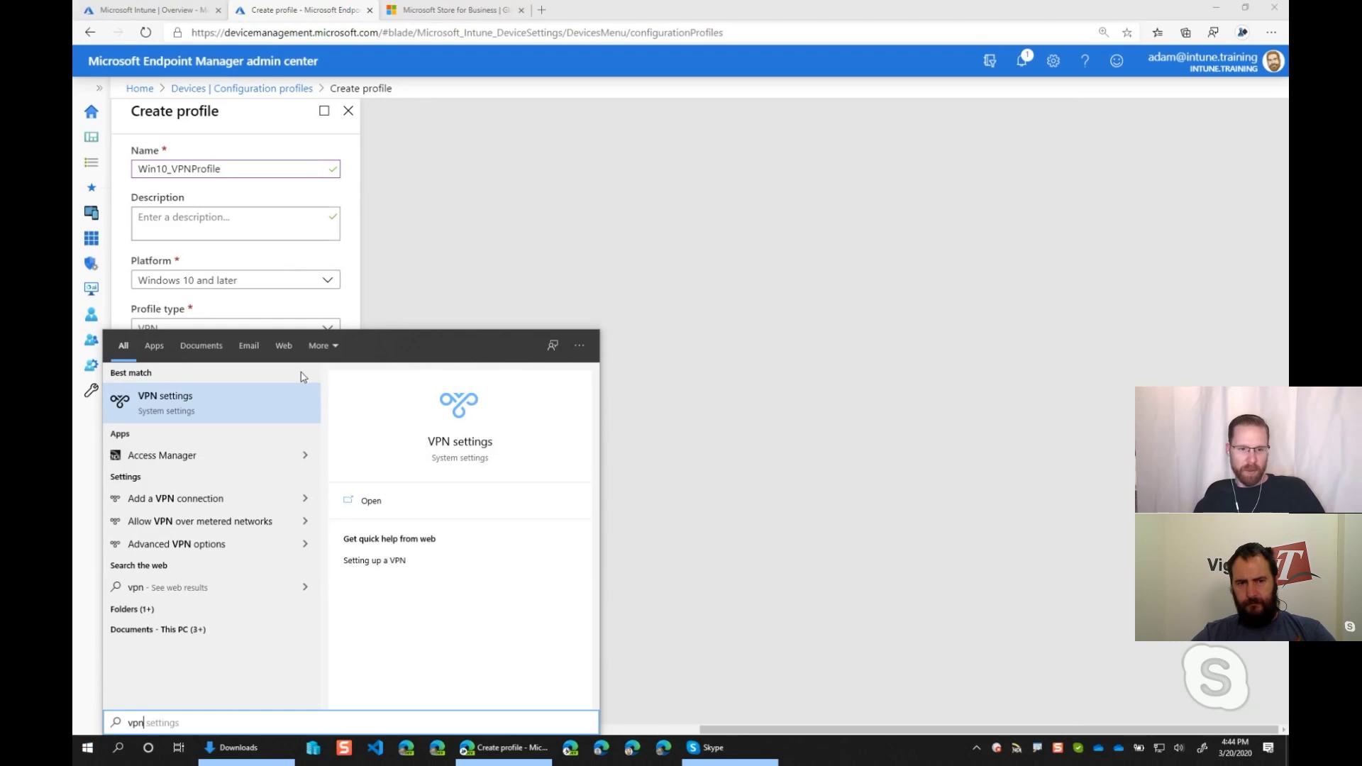
left_click(234, 405)
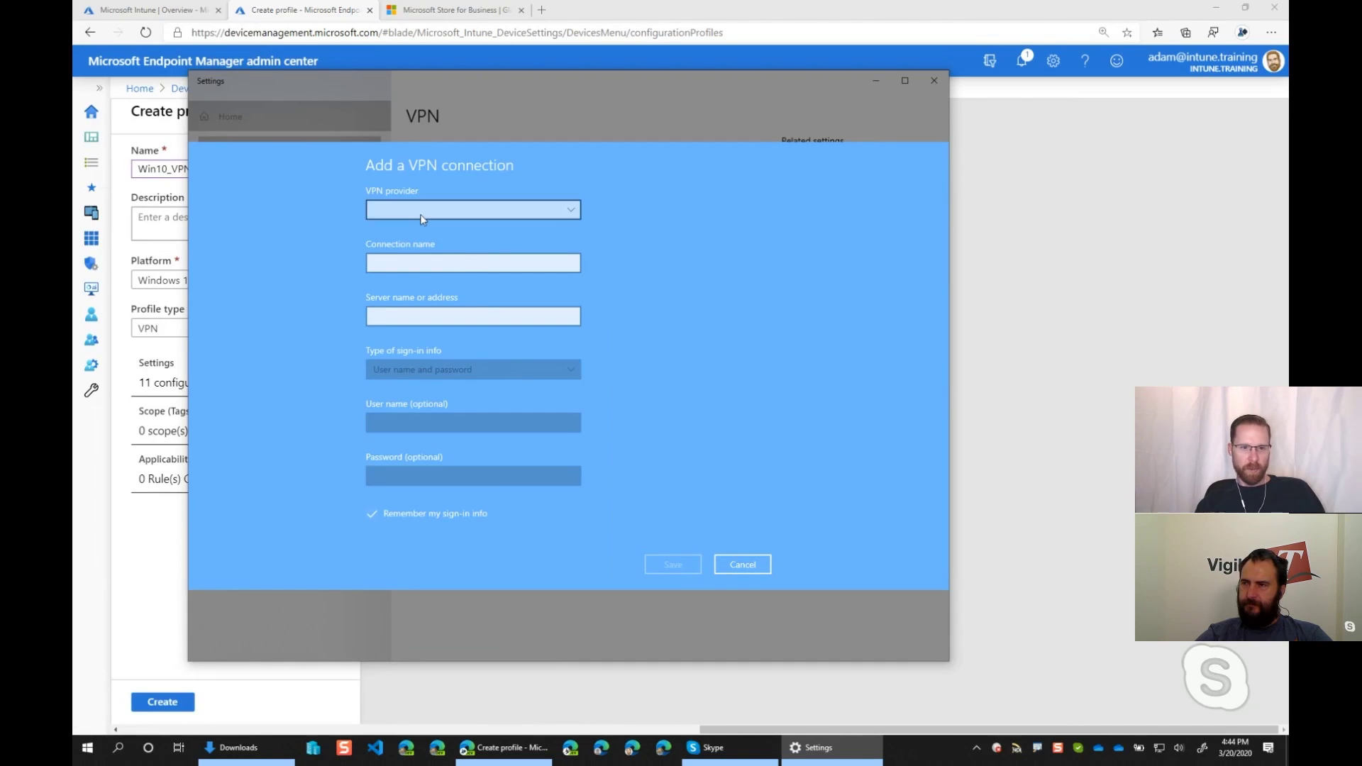
Switch the VPN provider between GlobalProtect and Windows (built-in), ending on Windows (built-in).
left_click(571, 210)
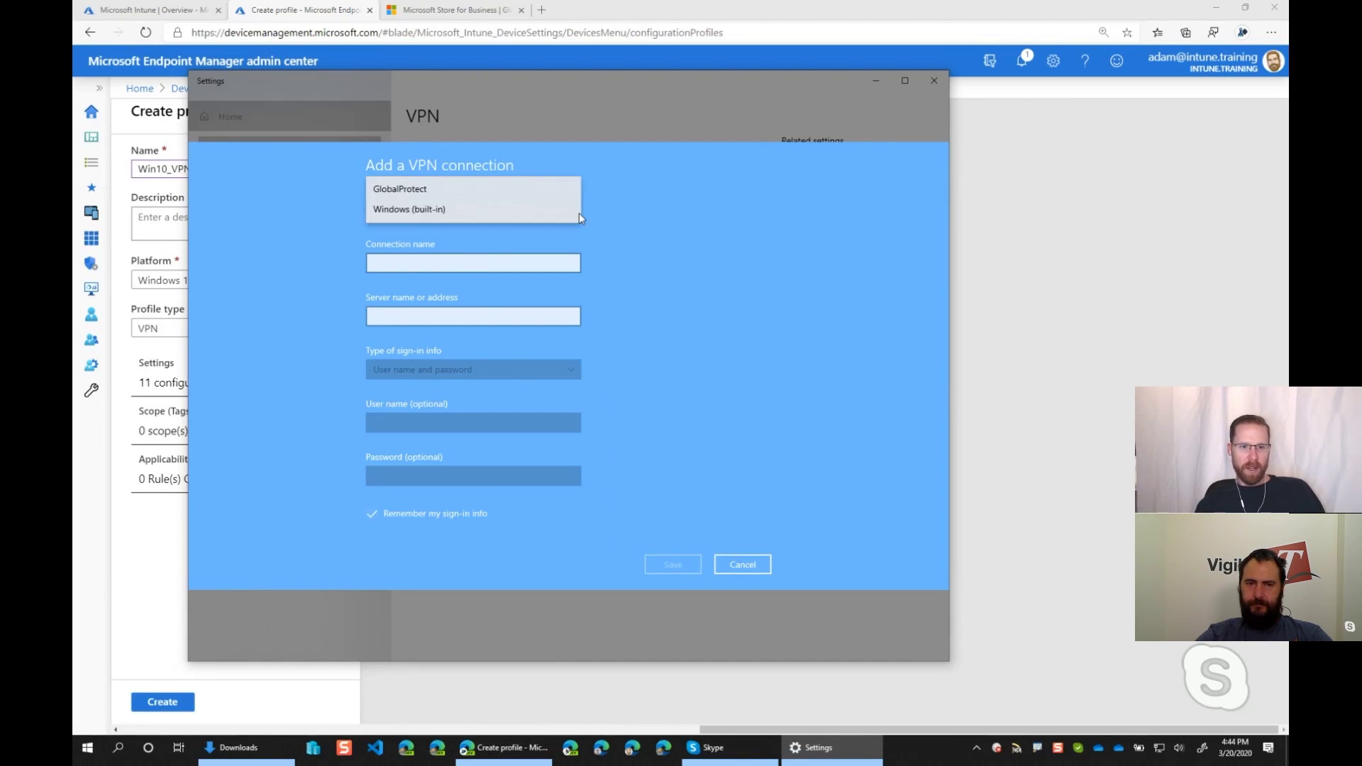
left_click(426, 194)
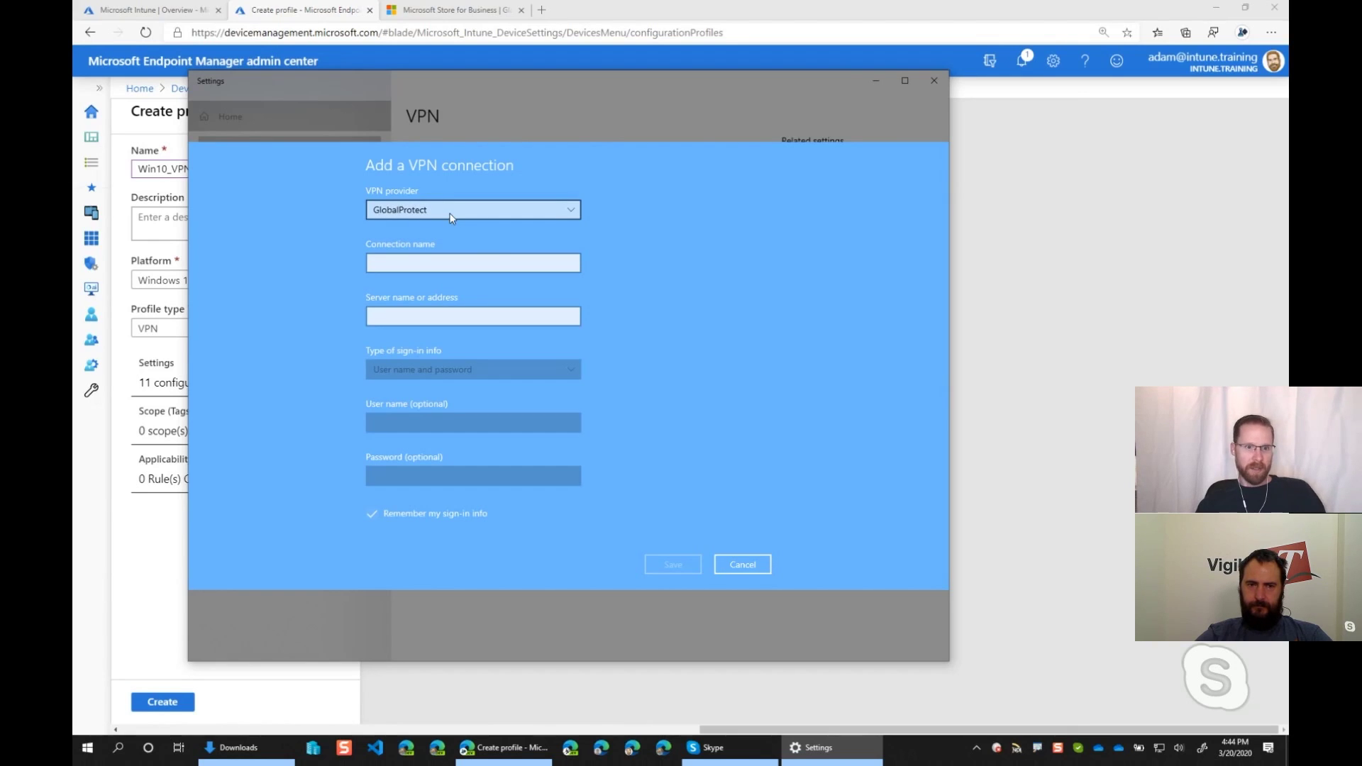
left_click(400, 267)
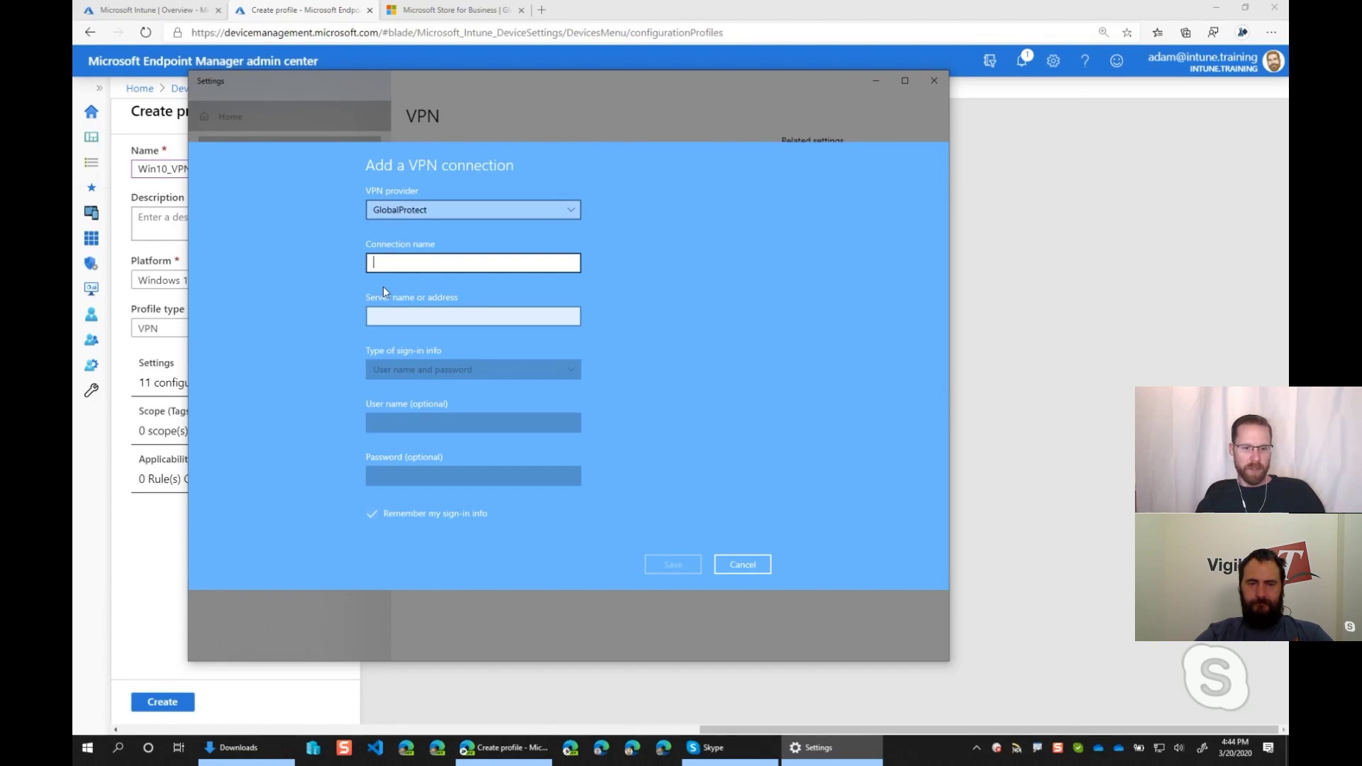
left_click(444, 208)
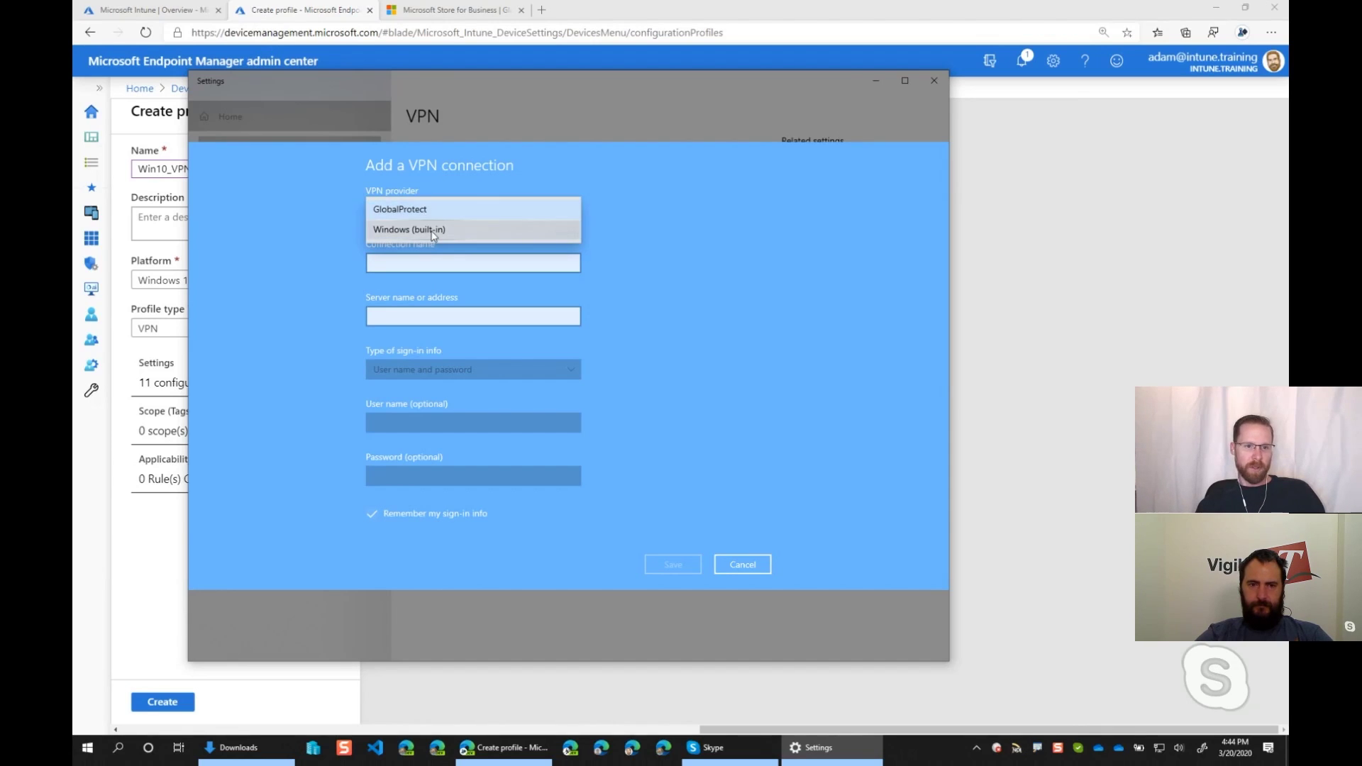
left_click(433, 232)
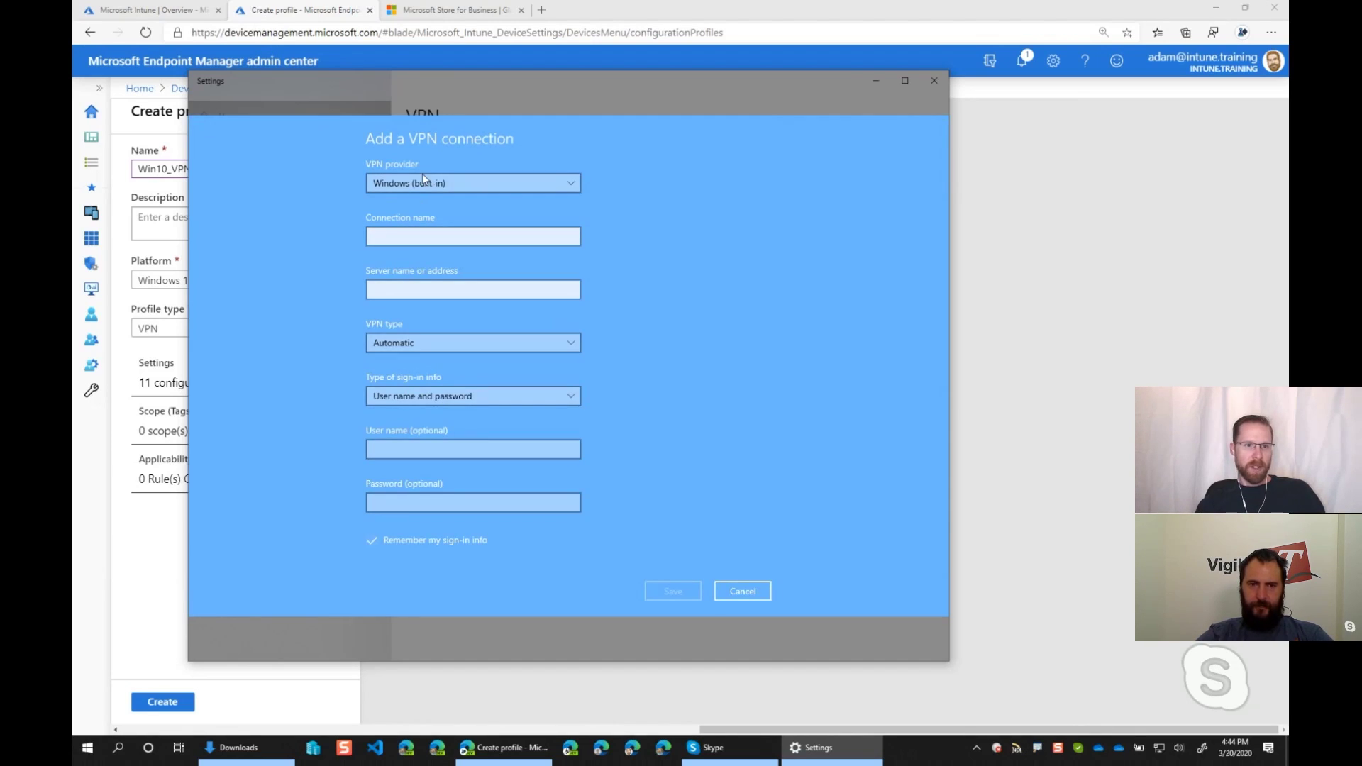
left_click_drag(423, 92, 708, 108)
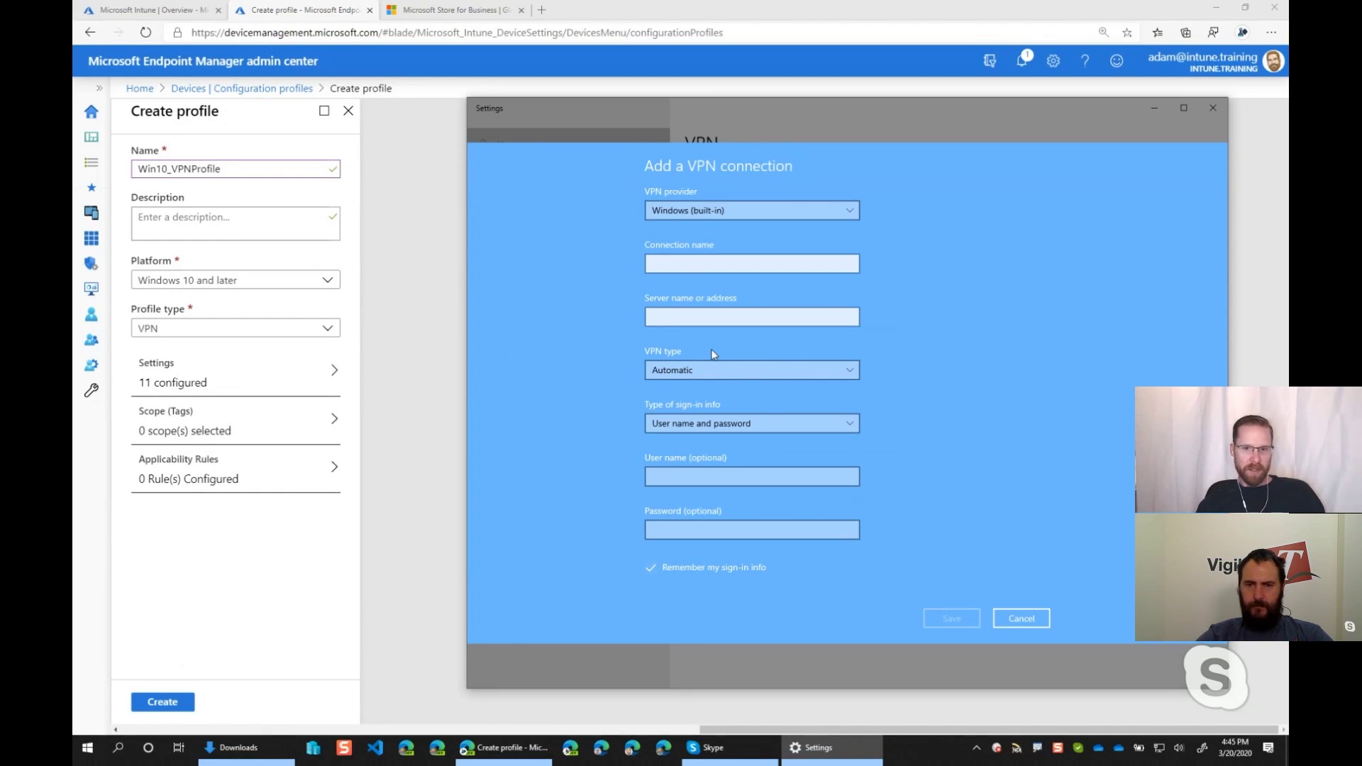
left_click(777, 211)
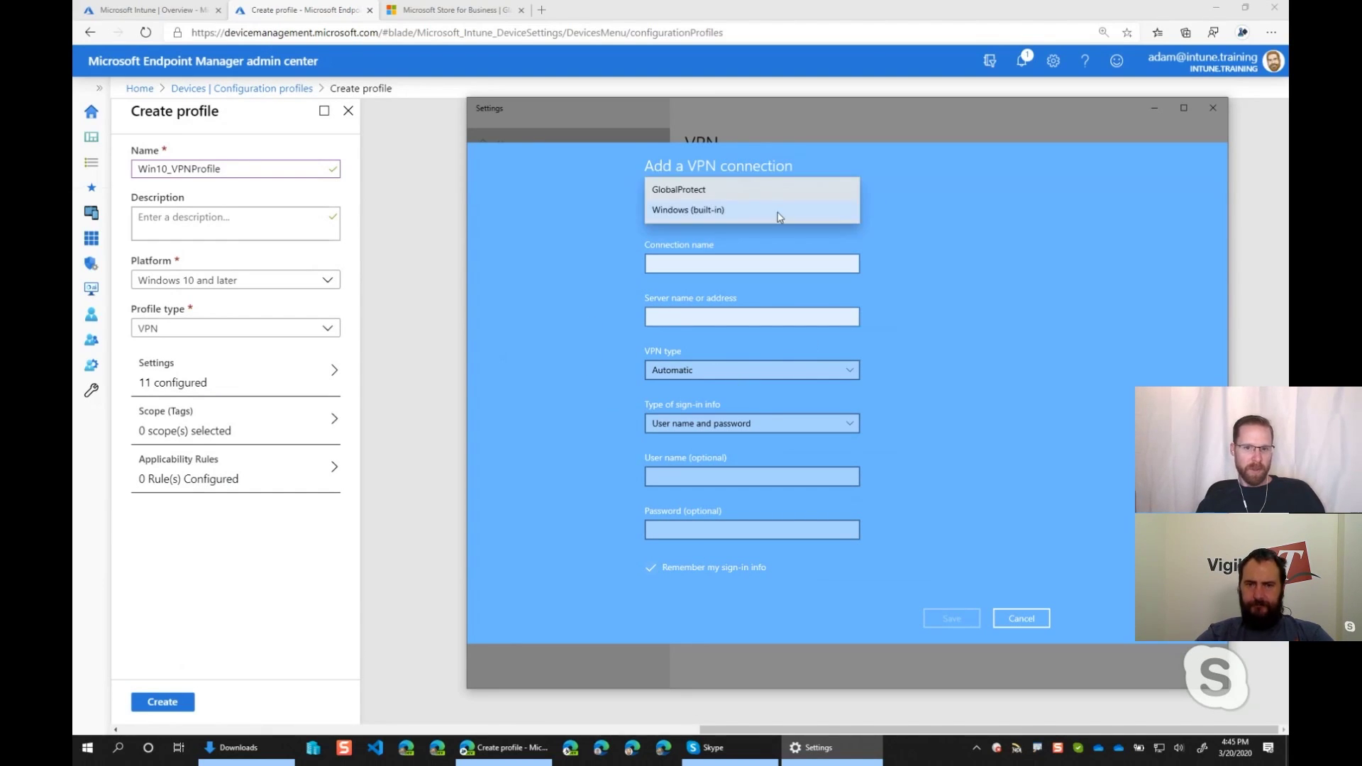
left_click(738, 192)
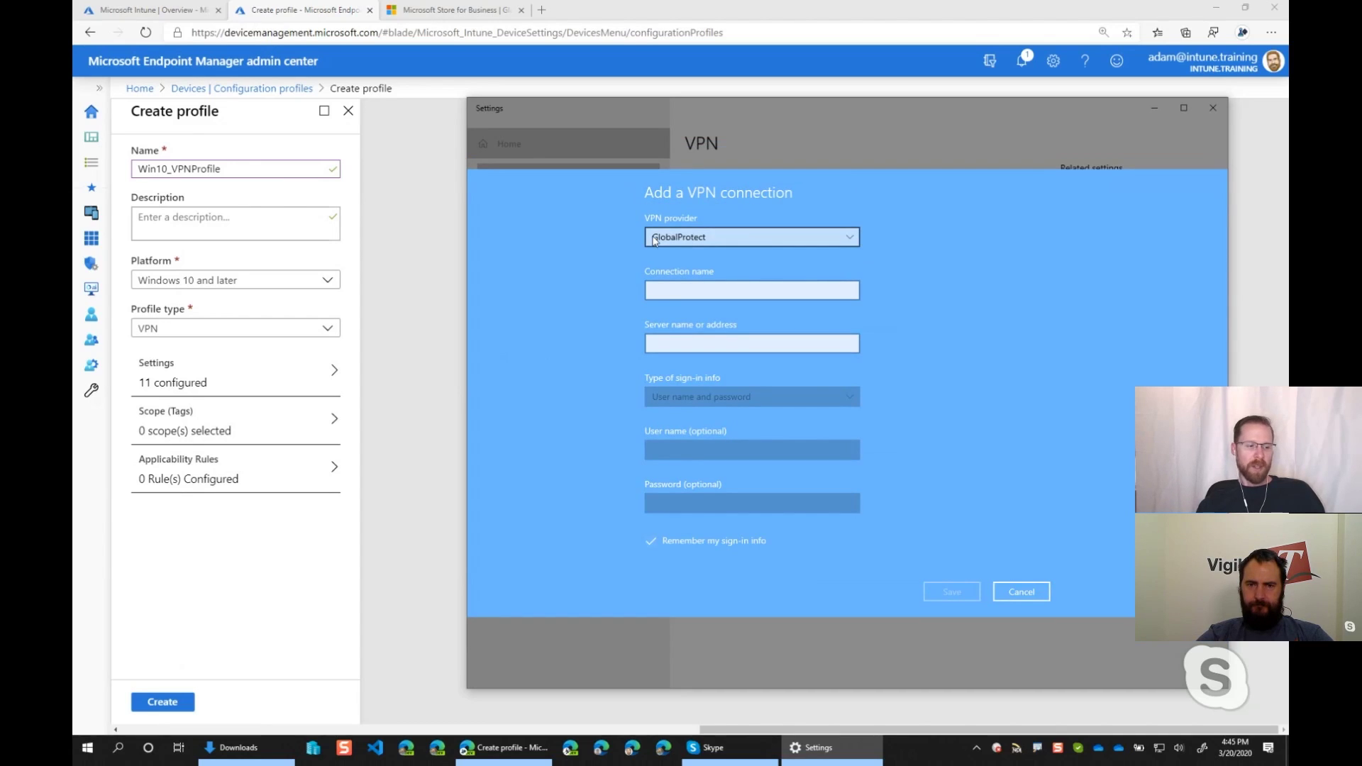
left_click(750, 236)
left_click(718, 260)
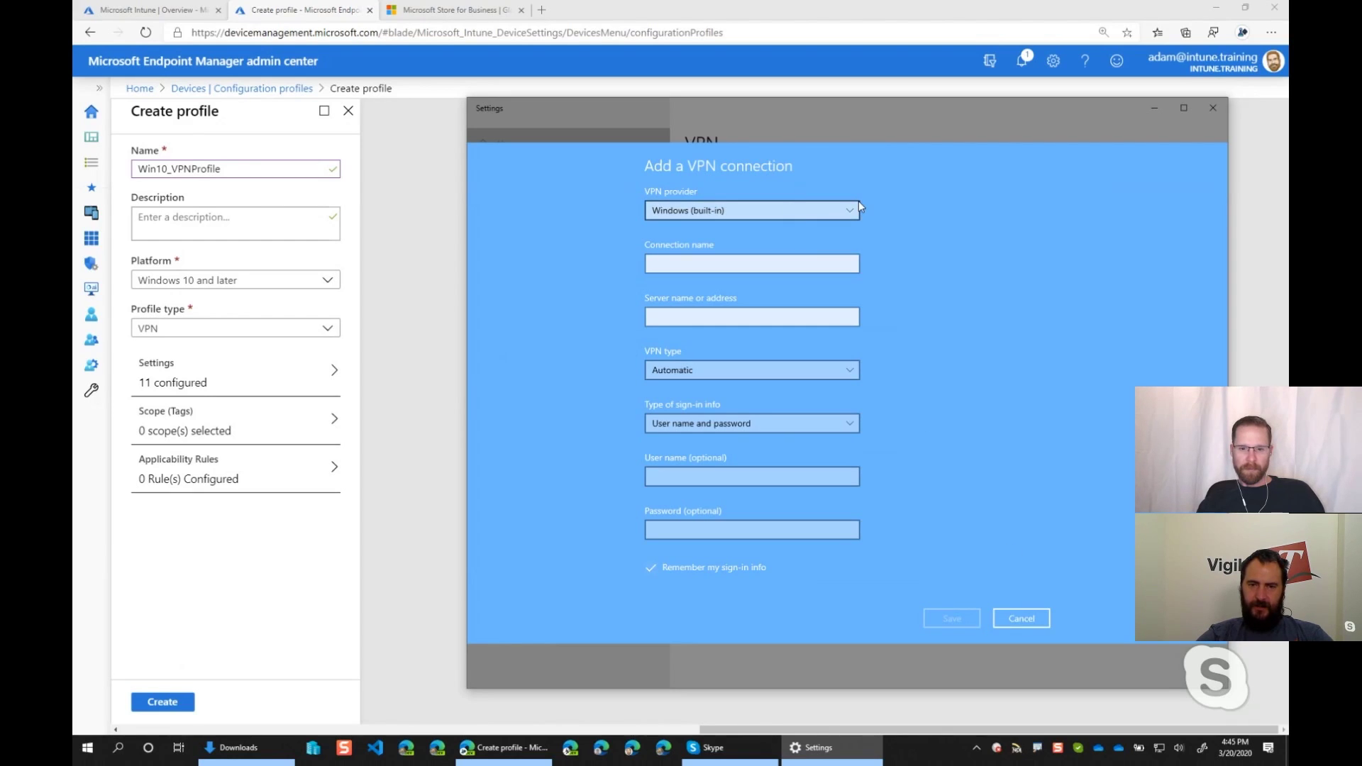
Review the VPN type list, keep Automatic, and set the provider back to GlobalProtect.
left_click(739, 374)
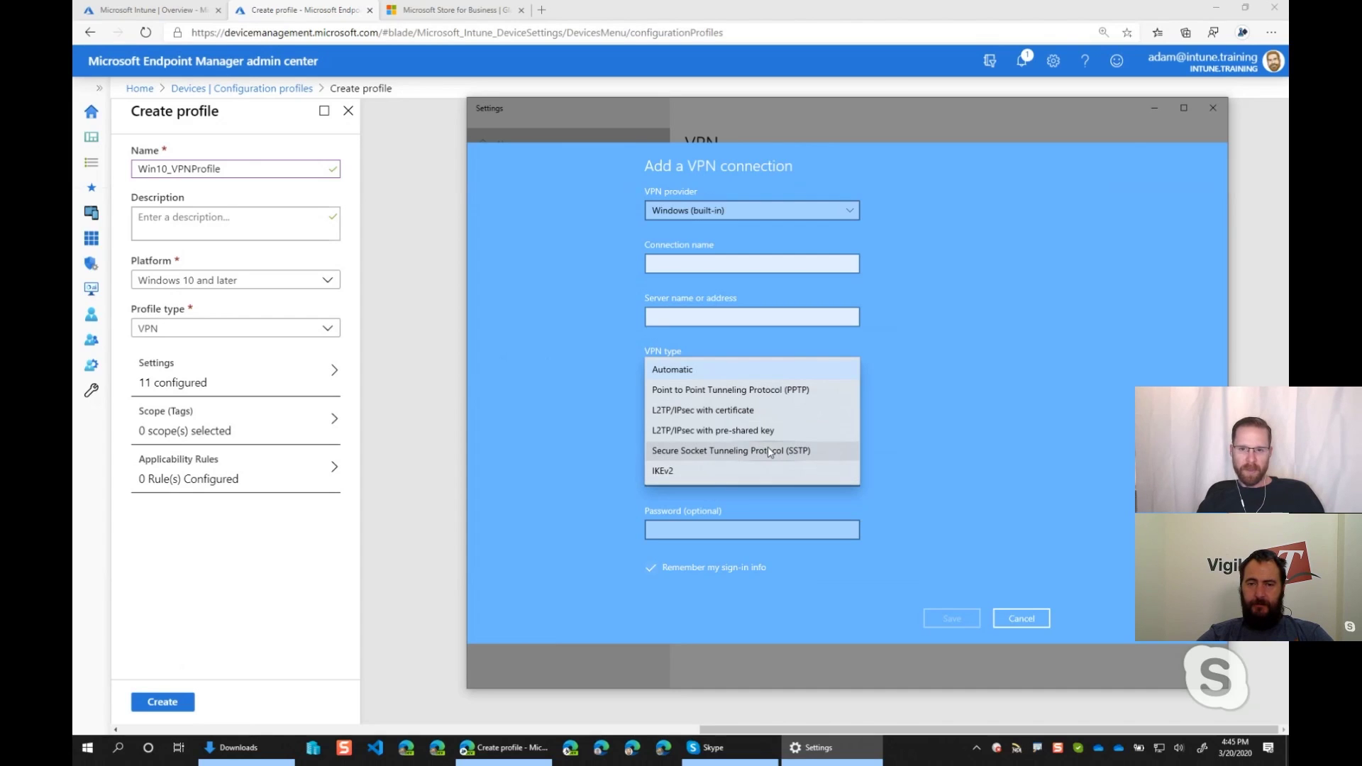
left_click(803, 245)
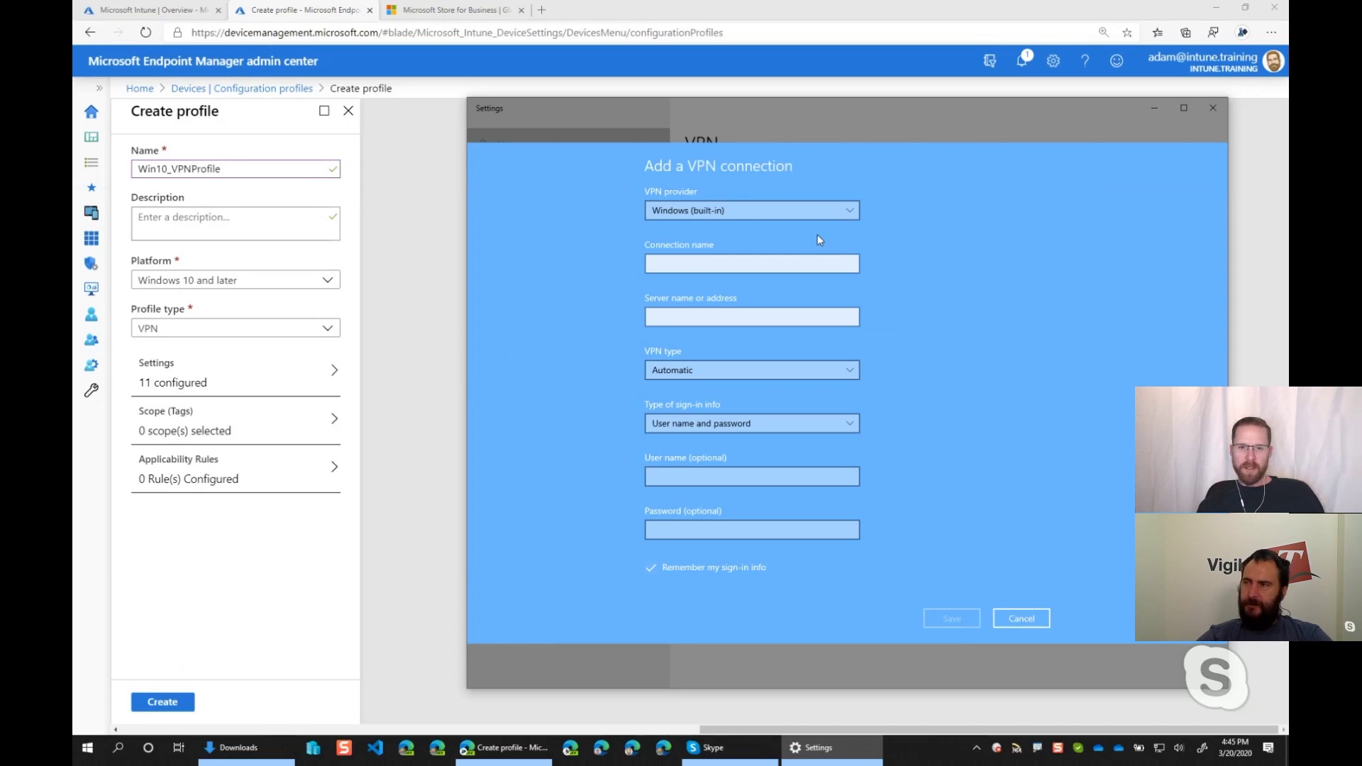
left_click(769, 211)
left_click(704, 187)
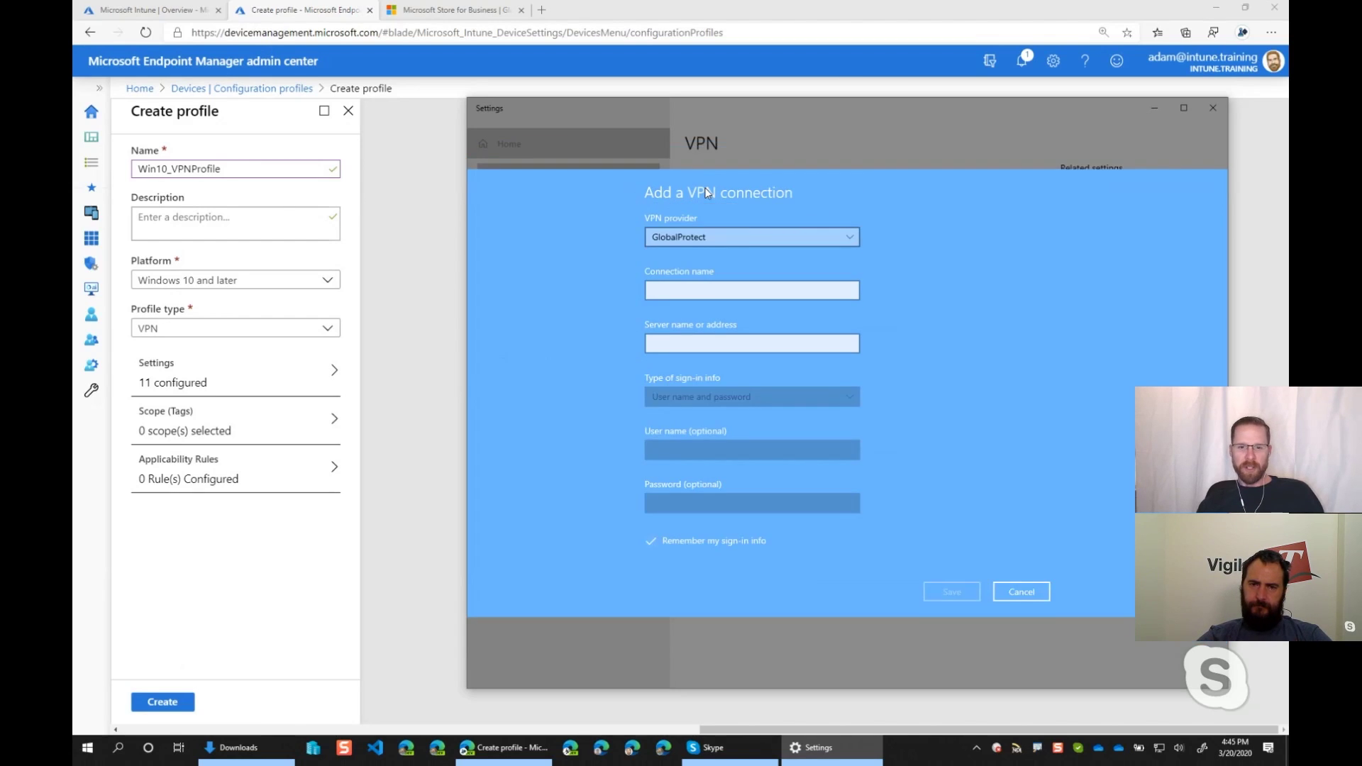
left_click(686, 290)
left_click(677, 344)
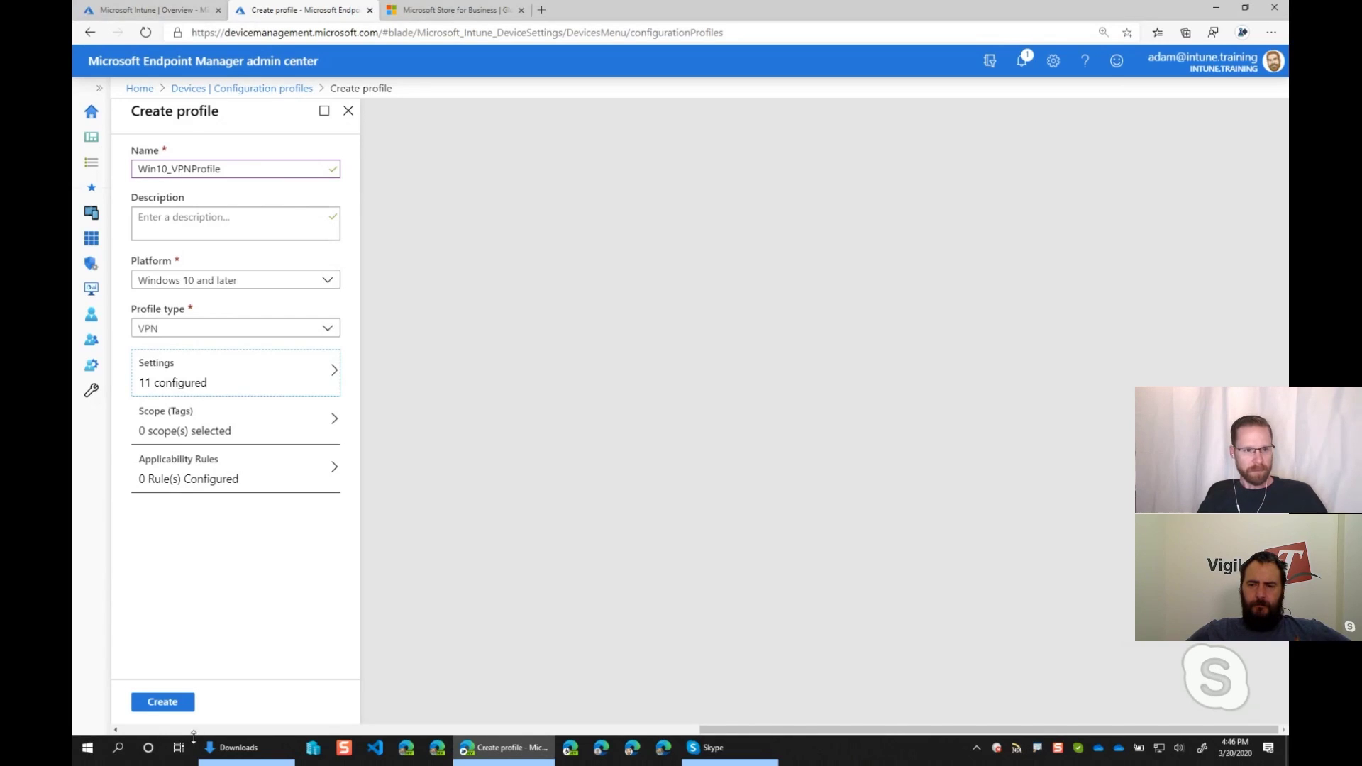
Create the Win10_VPNProfile configuration profile.
left_click(176, 702)
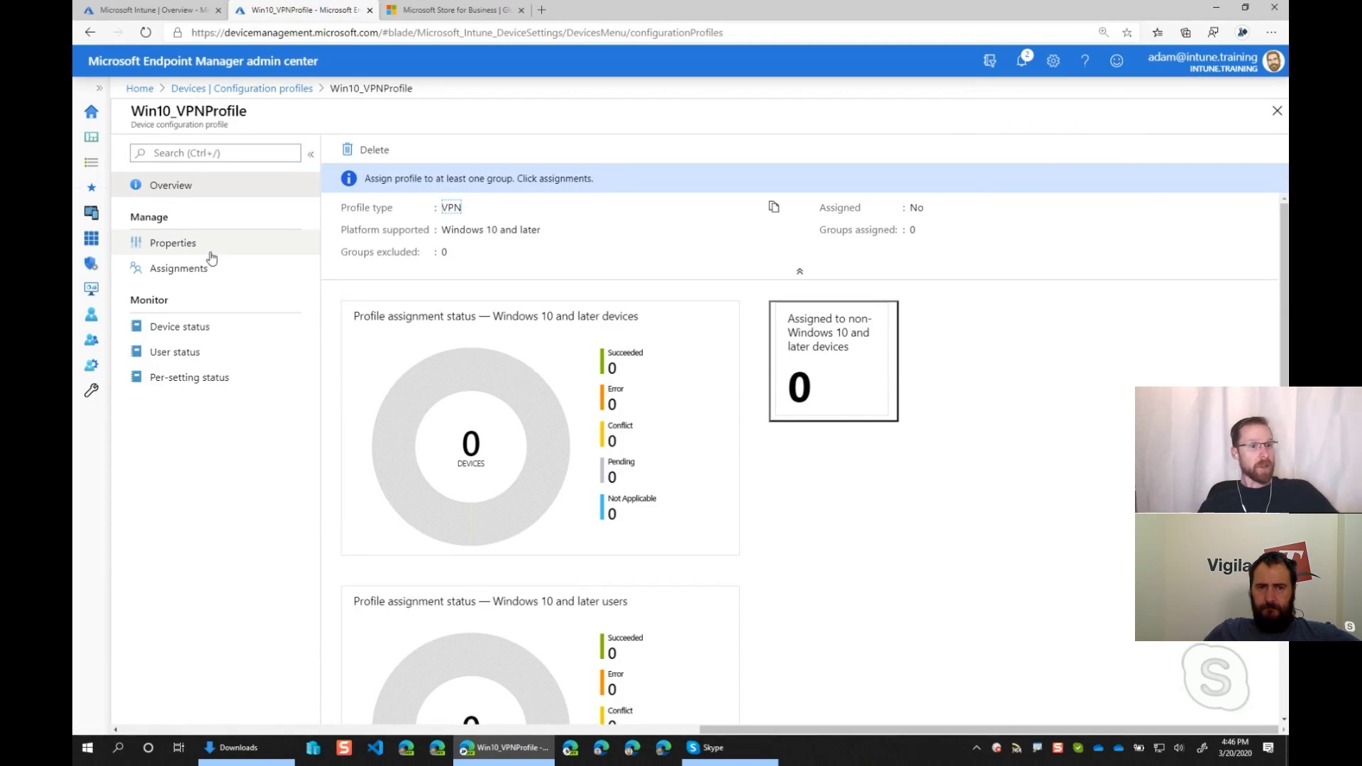
Go from Configuration profiles via Home to the Apps > All apps list.
left_click(235, 89)
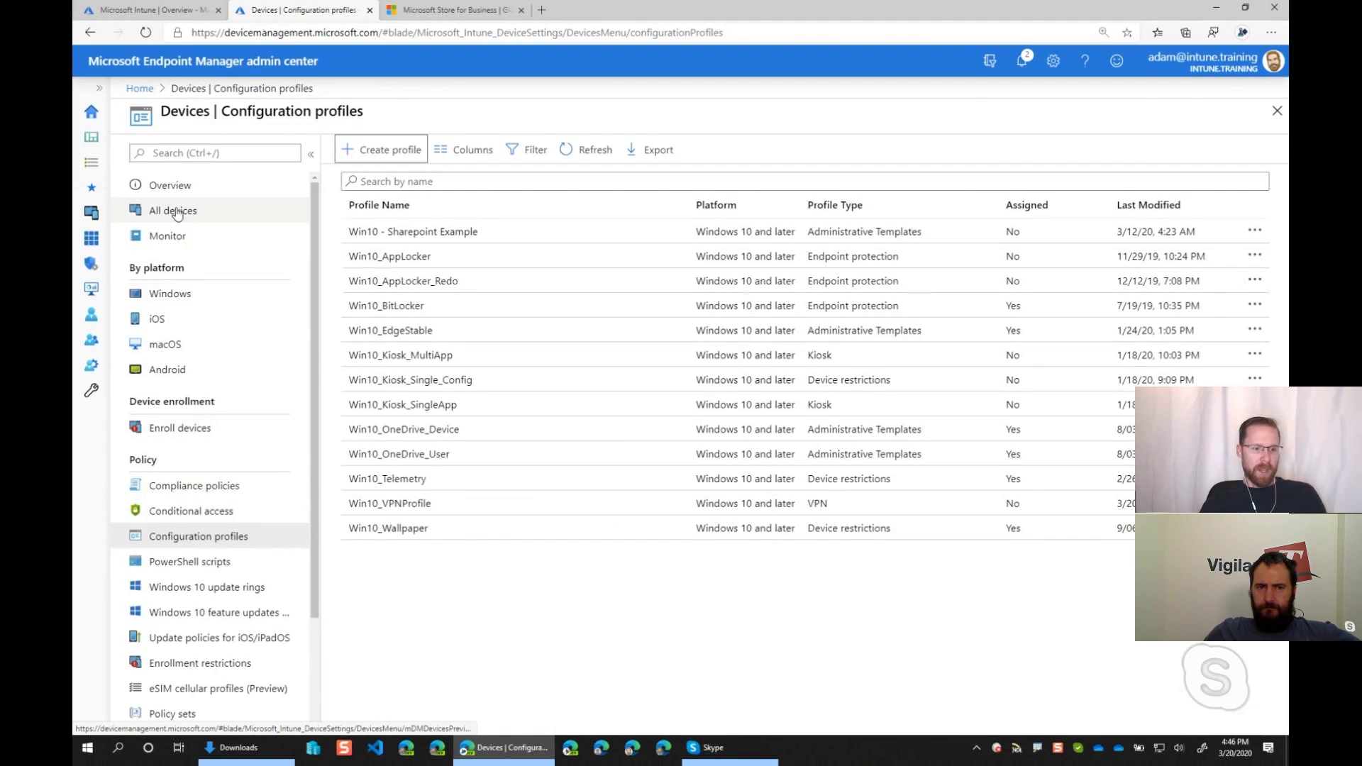
scroll(213, 523, "down", 2)
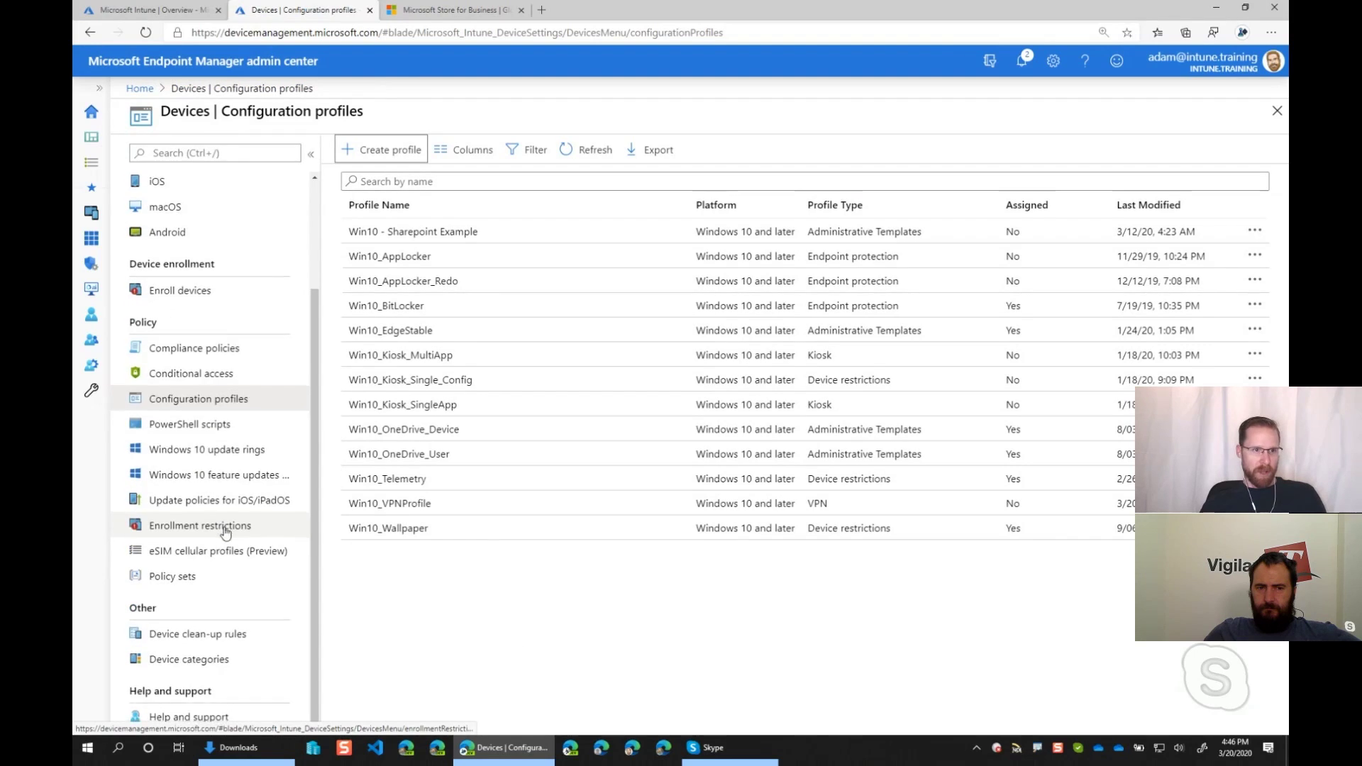
scroll(213, 496, "up", 2)
left_click(140, 89)
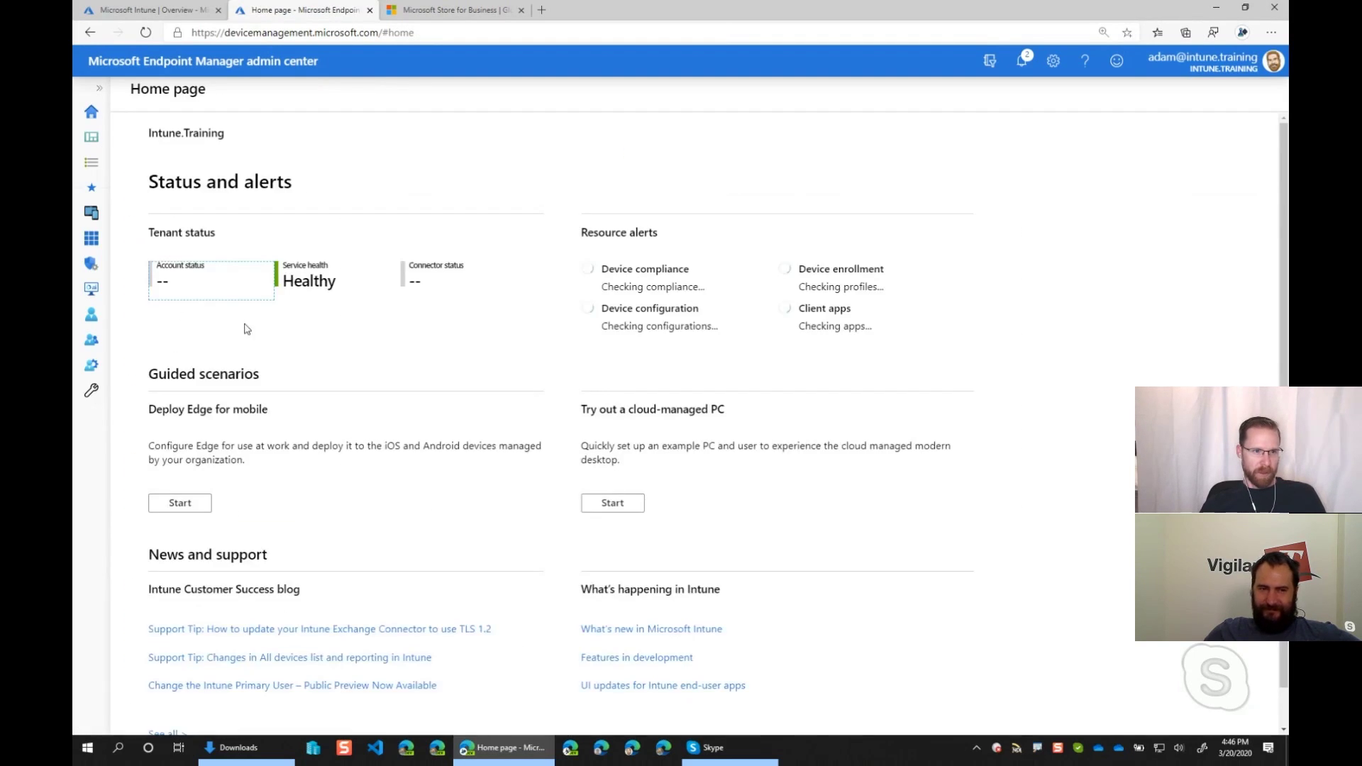
left_click(98, 90)
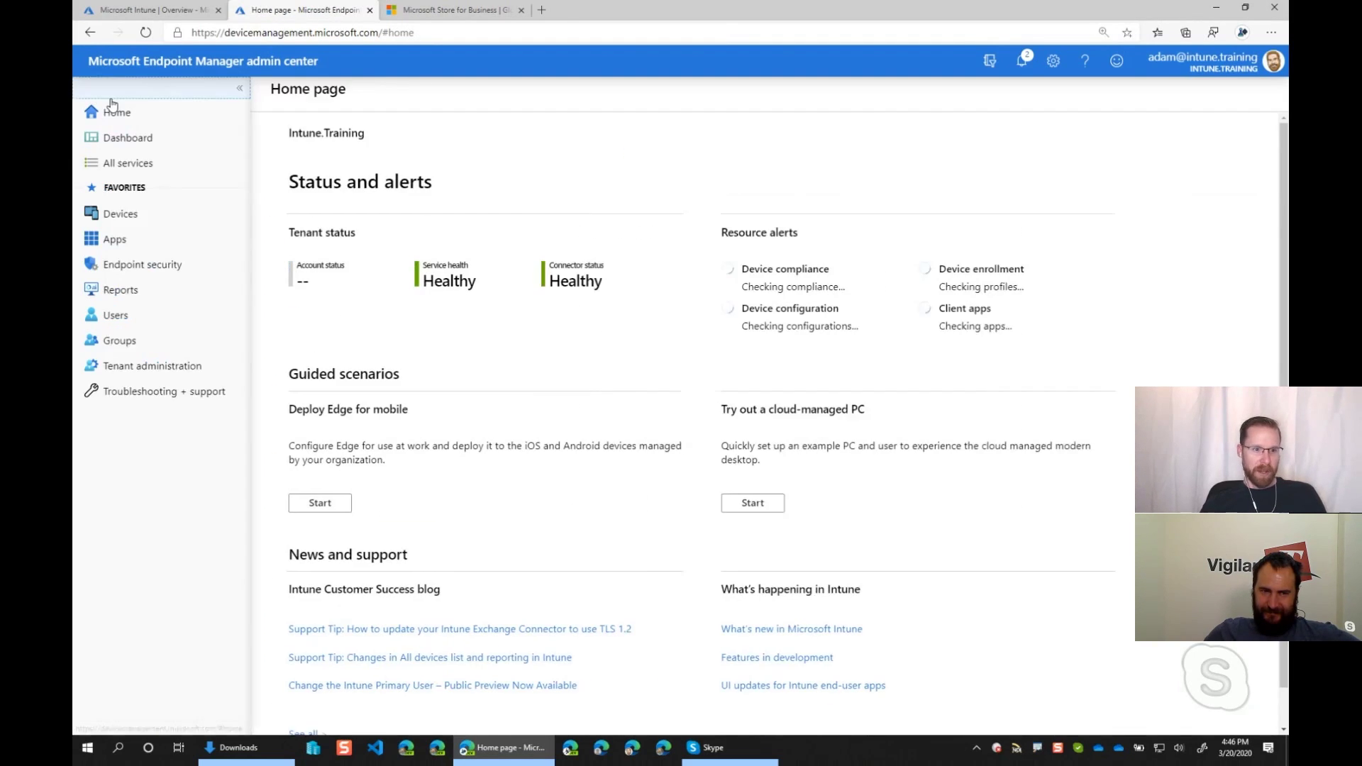
left_click(115, 239)
left_click(317, 223)
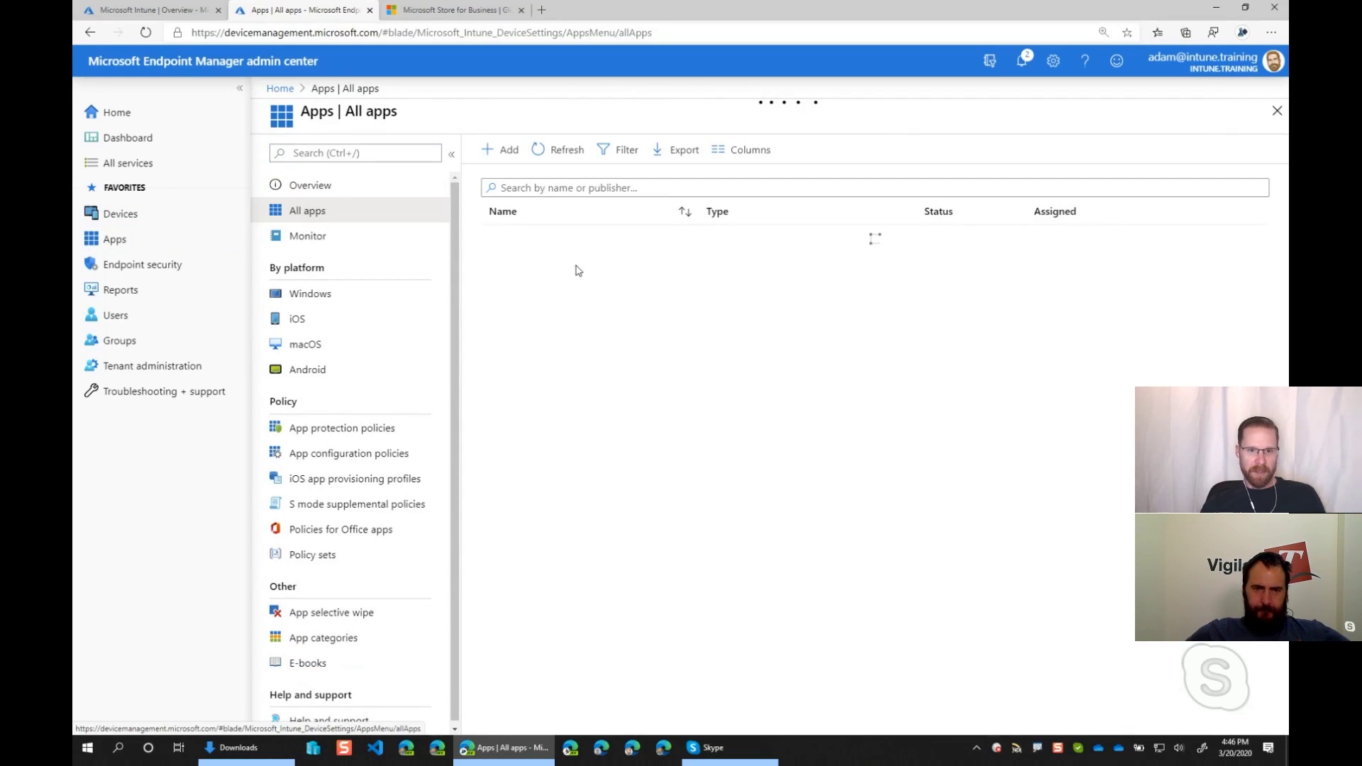
Open and cancel the Add app pane, then browse the All apps list.
left_click(500, 149)
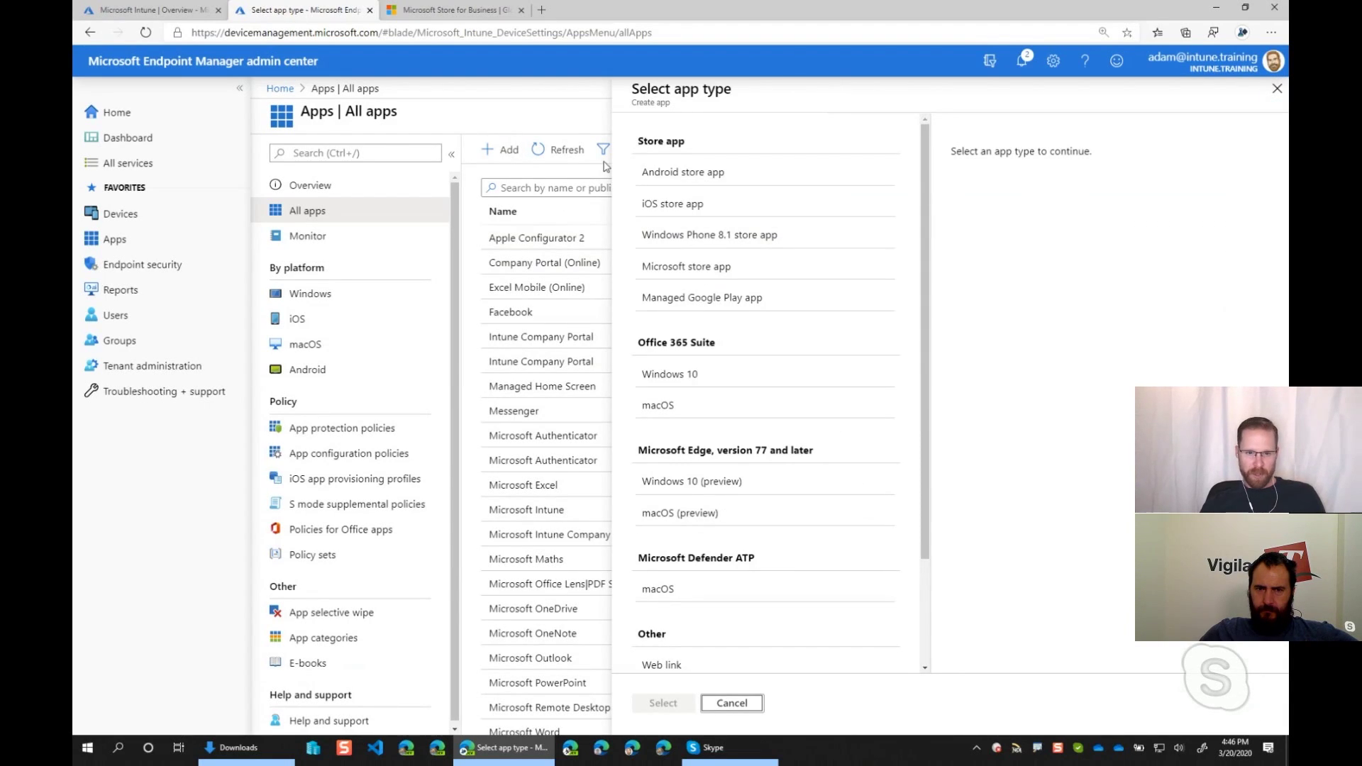
left_click(1276, 88)
scroll(600, 433, "down", 3)
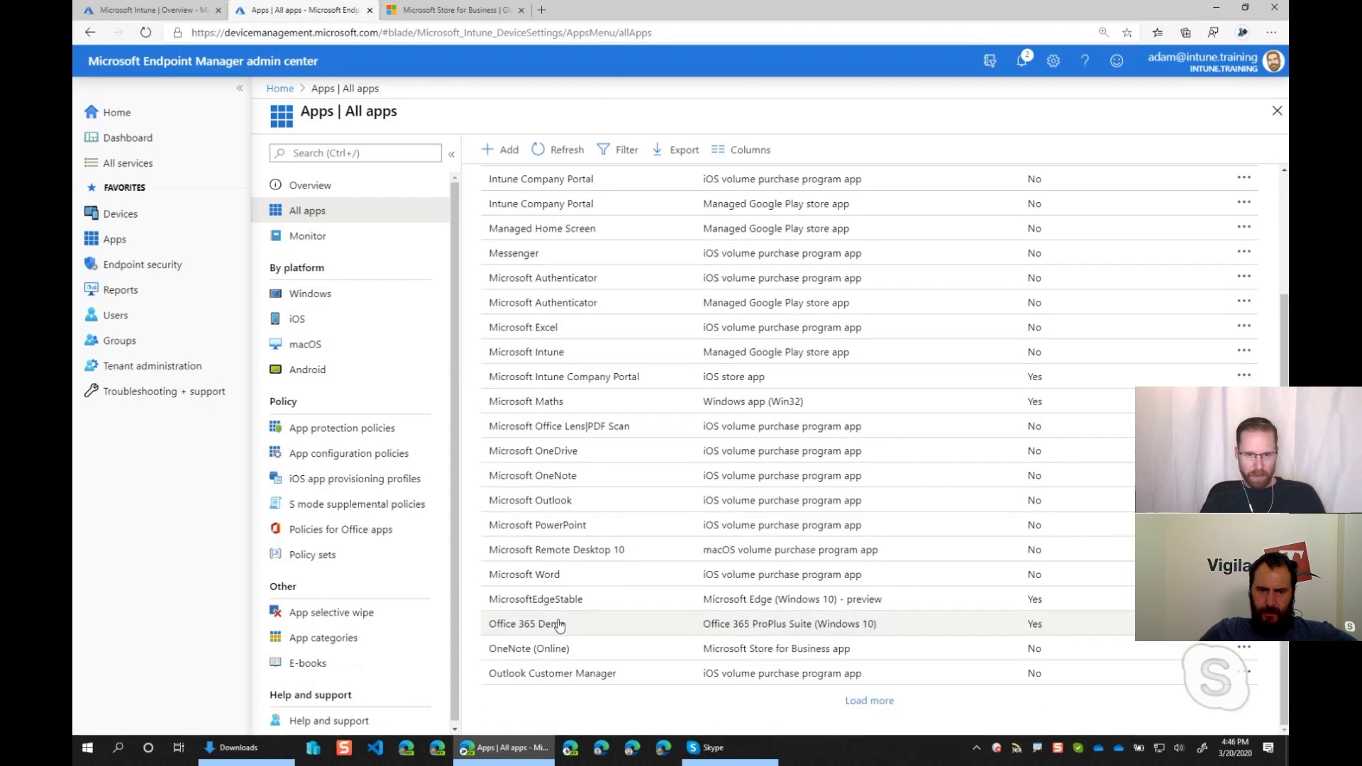
scroll(561, 490, "up", 3)
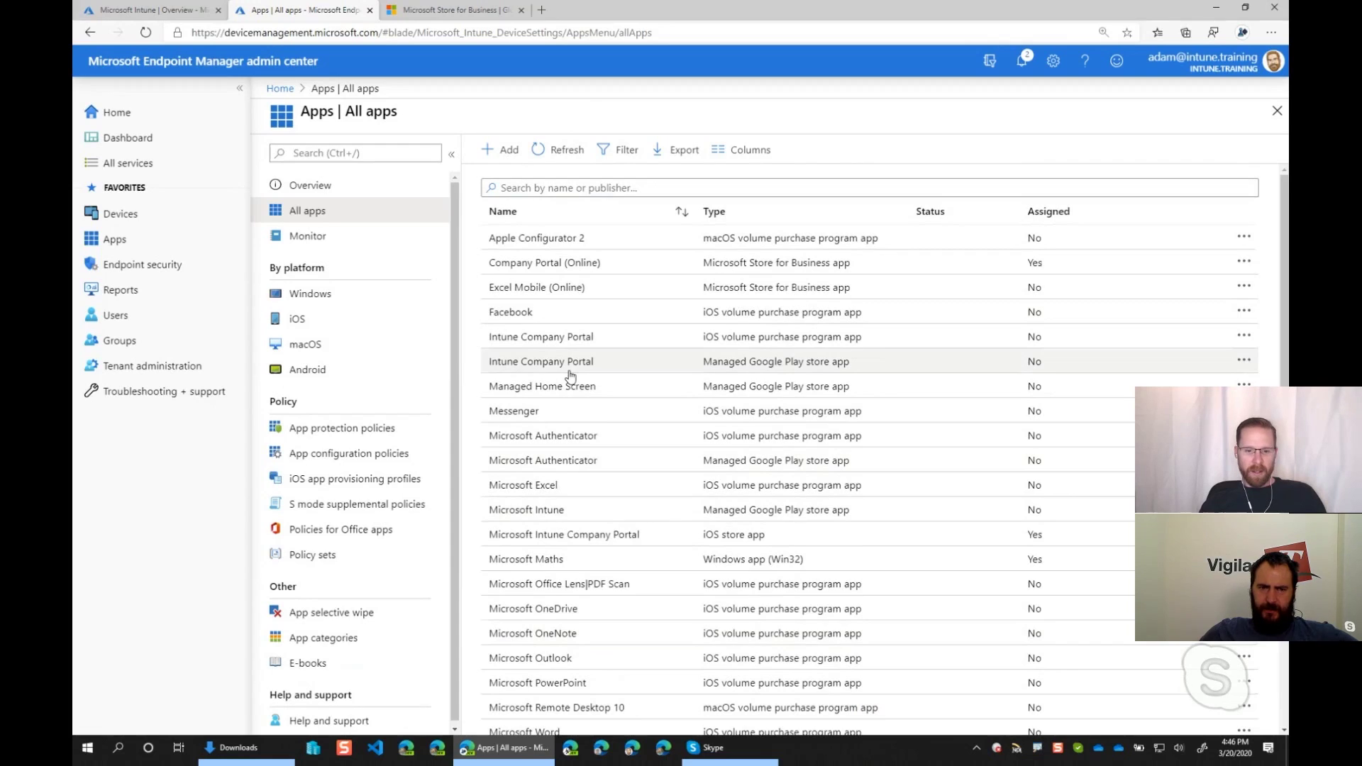
scroll(558, 430, "down", 2)
scroll(560, 440, "down", 2)
scroll(566, 518, "up", 4)
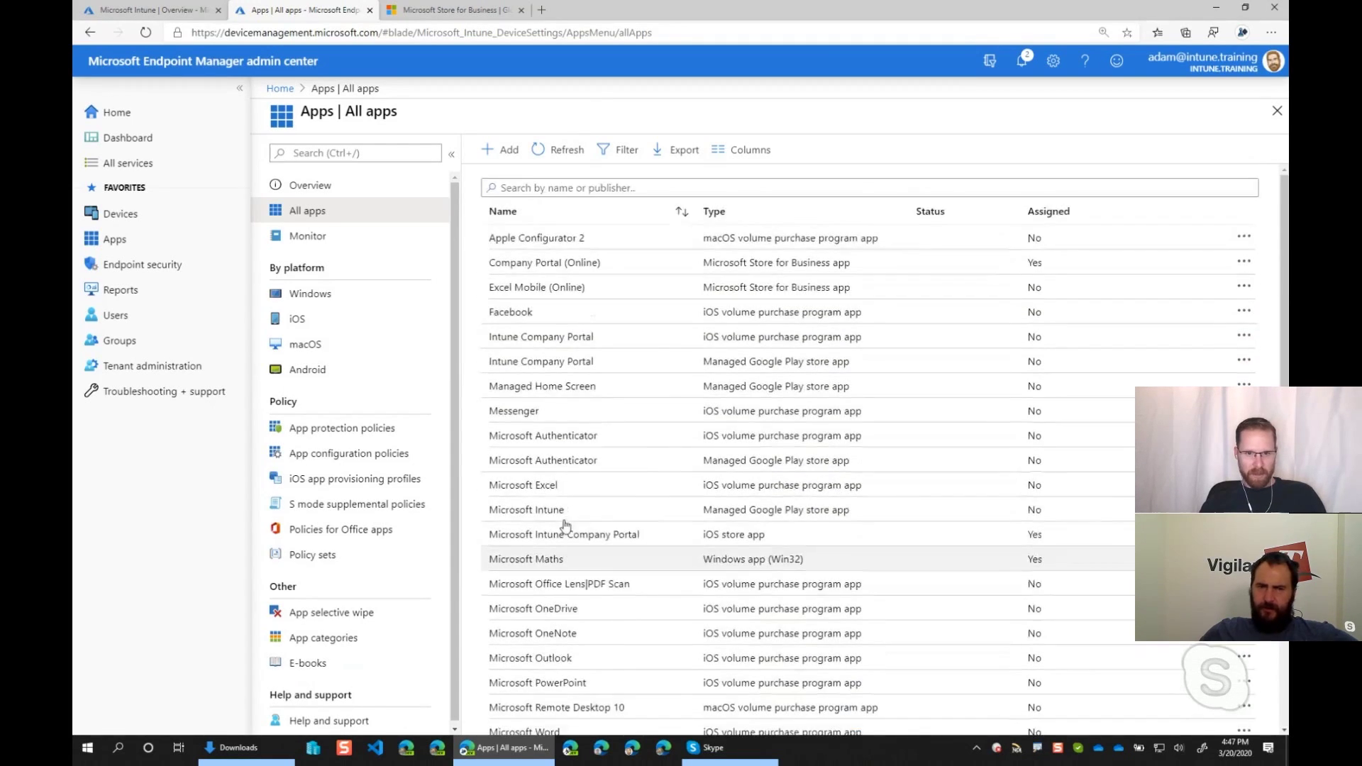
Search the app list for 'global', then clear the search.
left_click(563, 205)
left_click(564, 189)
type("global")
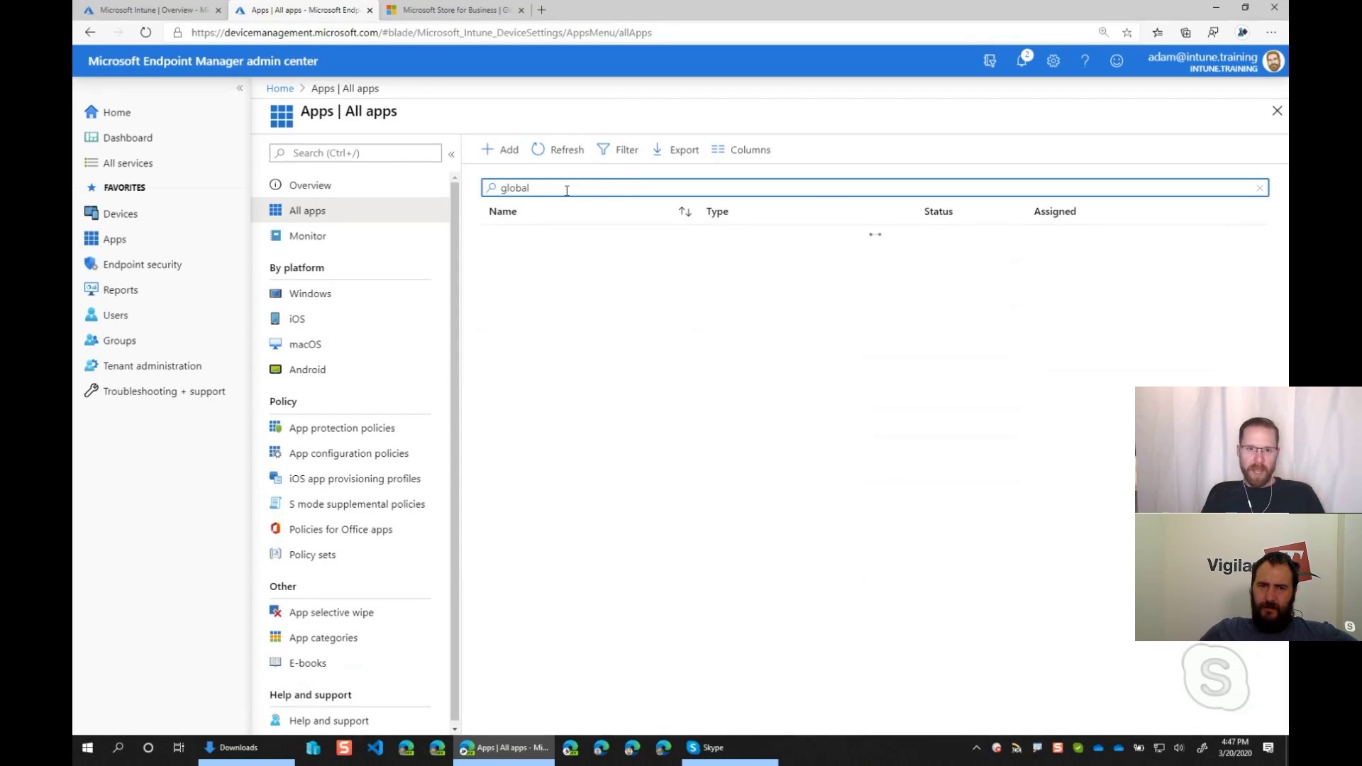
key("BackSpace")
key("BackSpace")
key("BackSpace")
key("BackSpace")
key("BackSpace")
key("BackSpace")
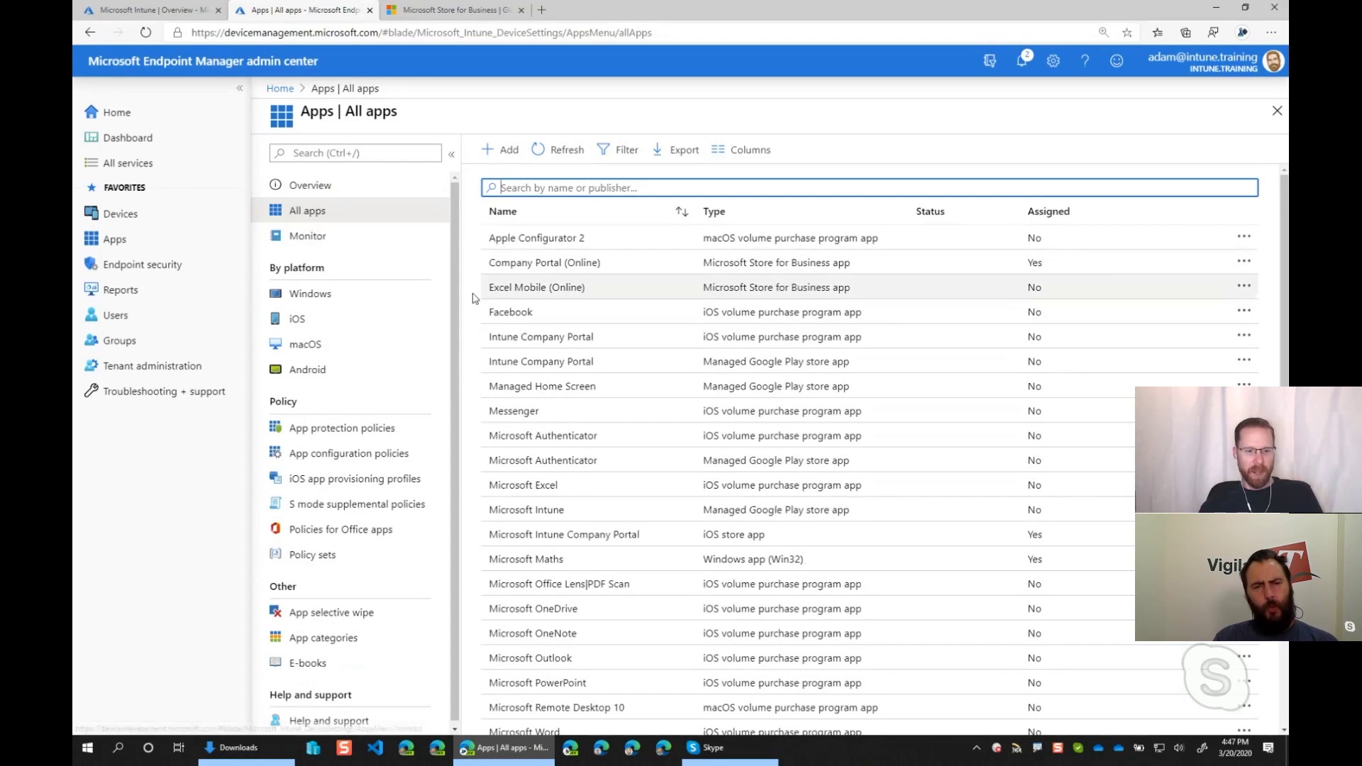
Open Policy sets and review the list and description of existing policy sets.
left_click(339, 564)
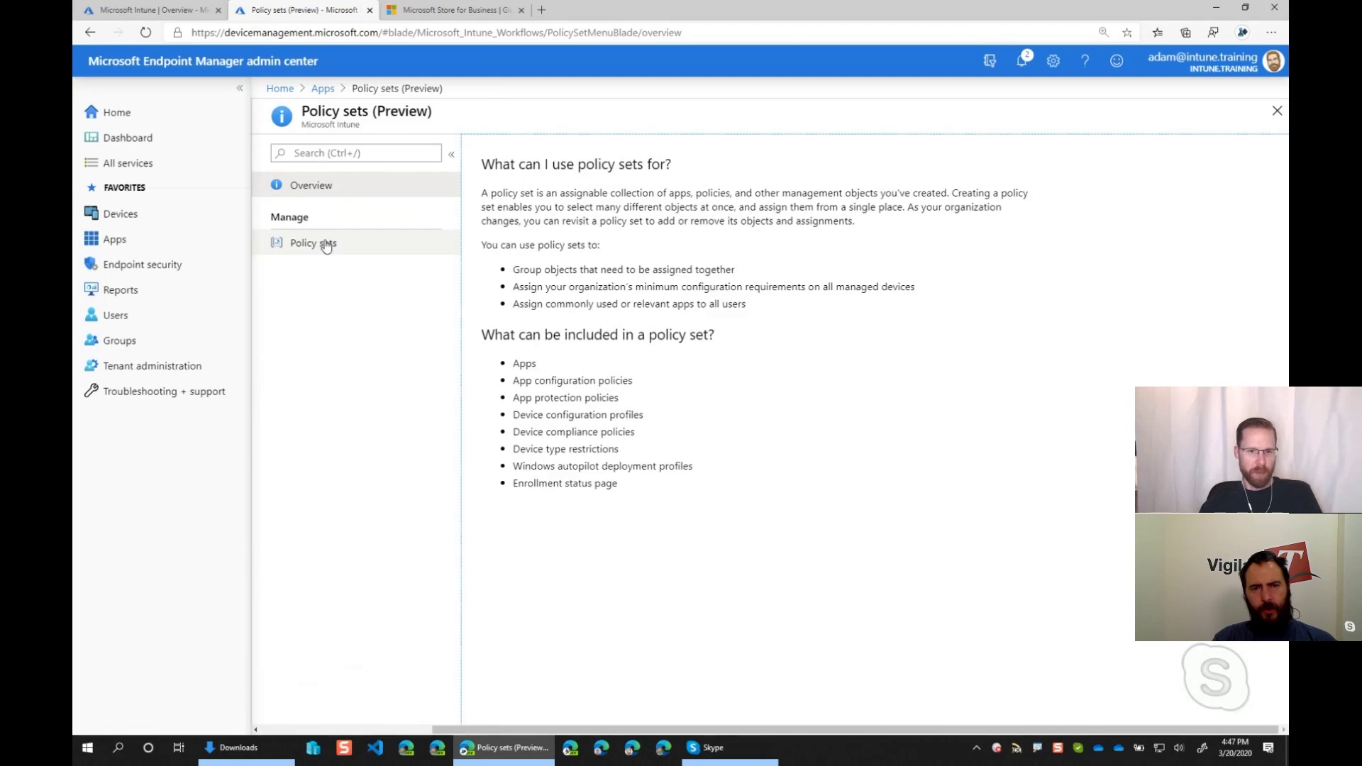
left_click(325, 245)
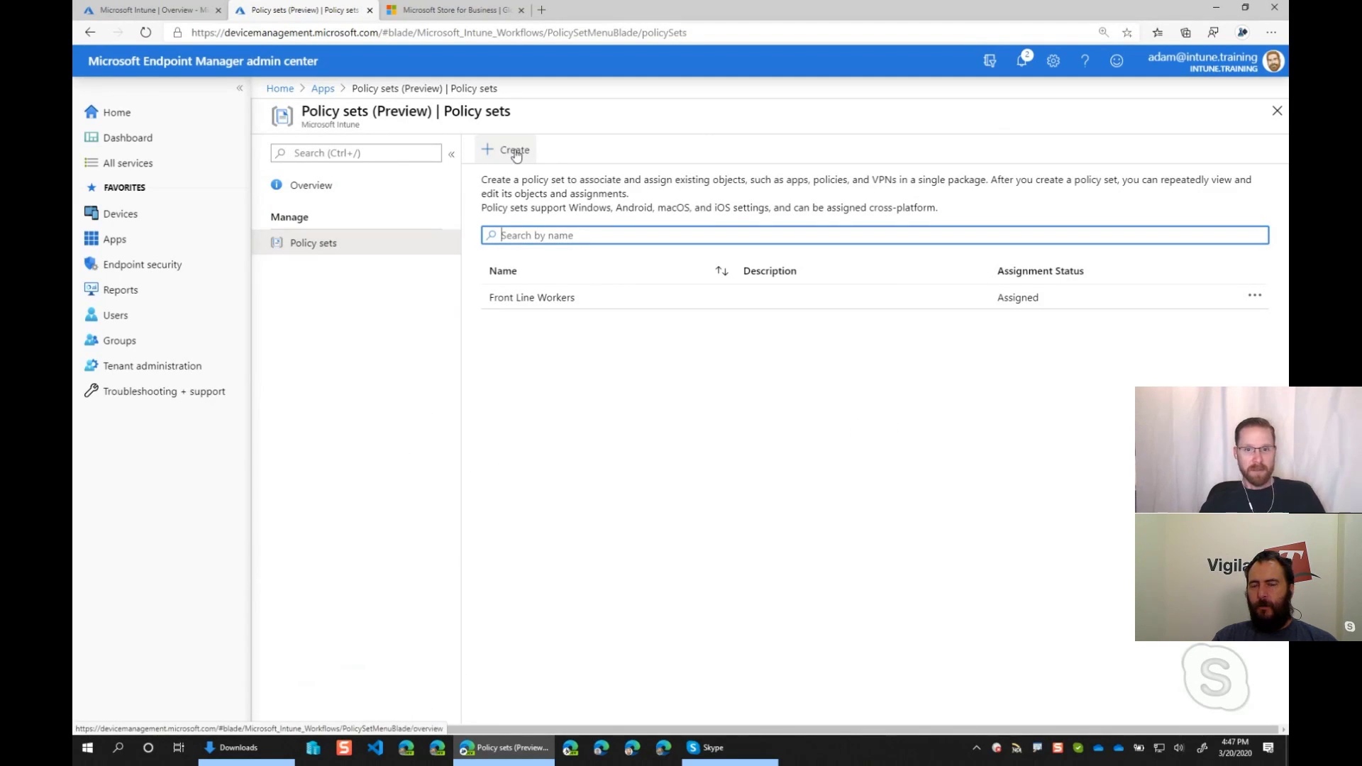
left_click_drag(753, 182, 940, 207)
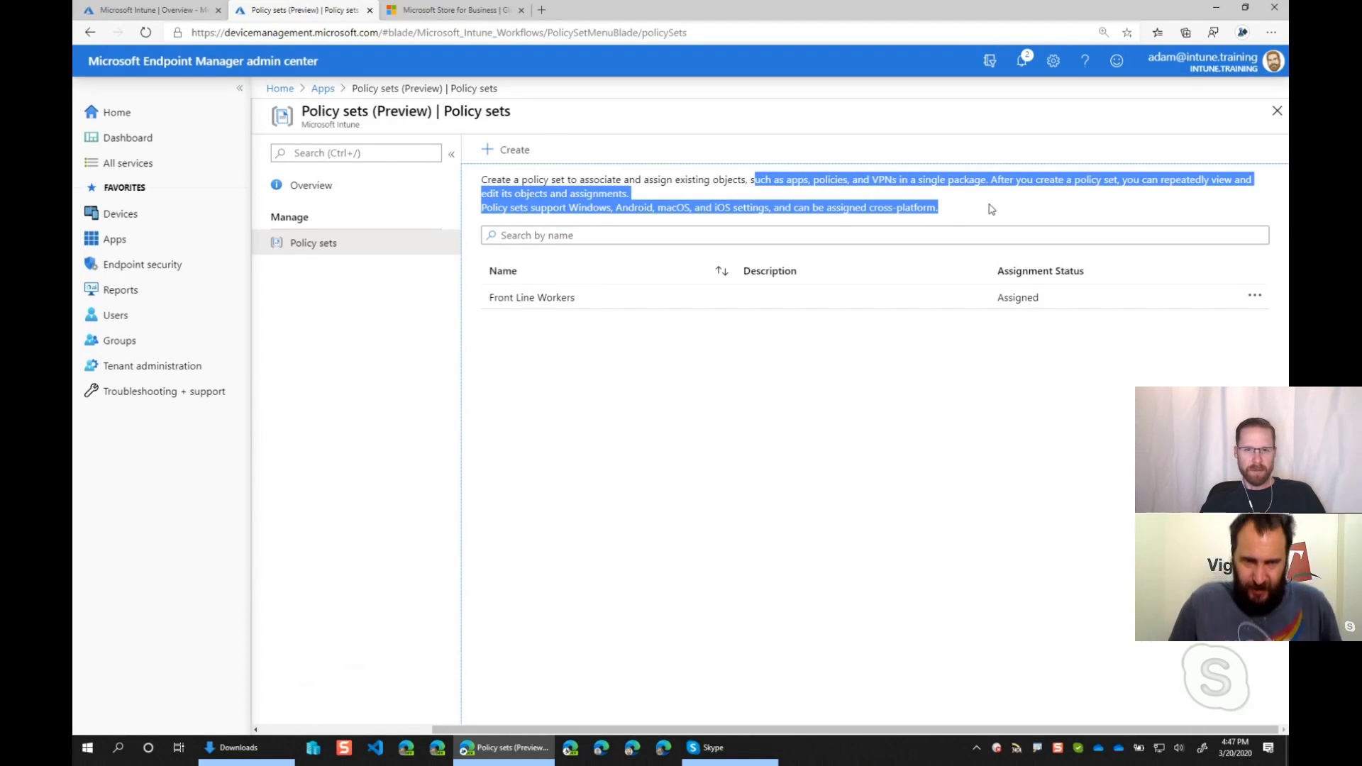
left_click(991, 208)
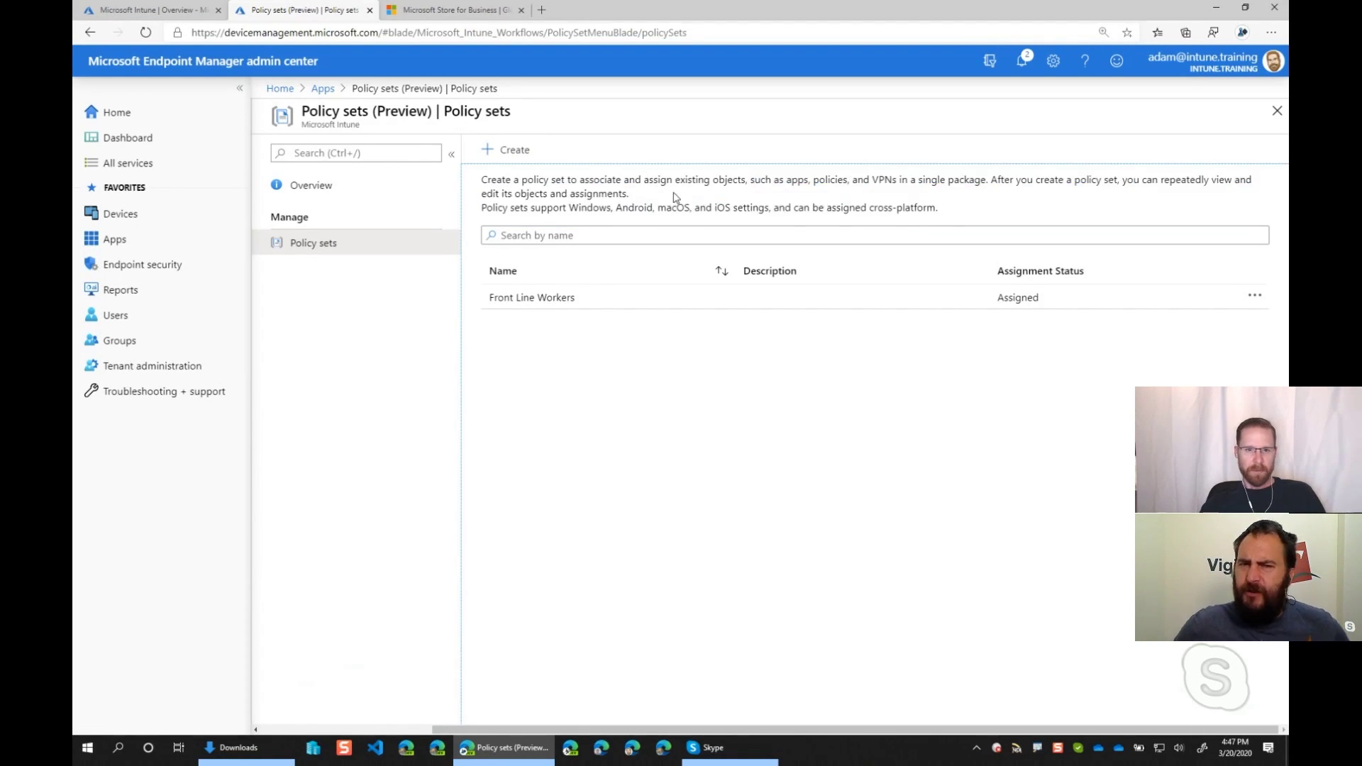
Create a new policy set named 'VPN' and advance to Application management.
left_click(514, 150)
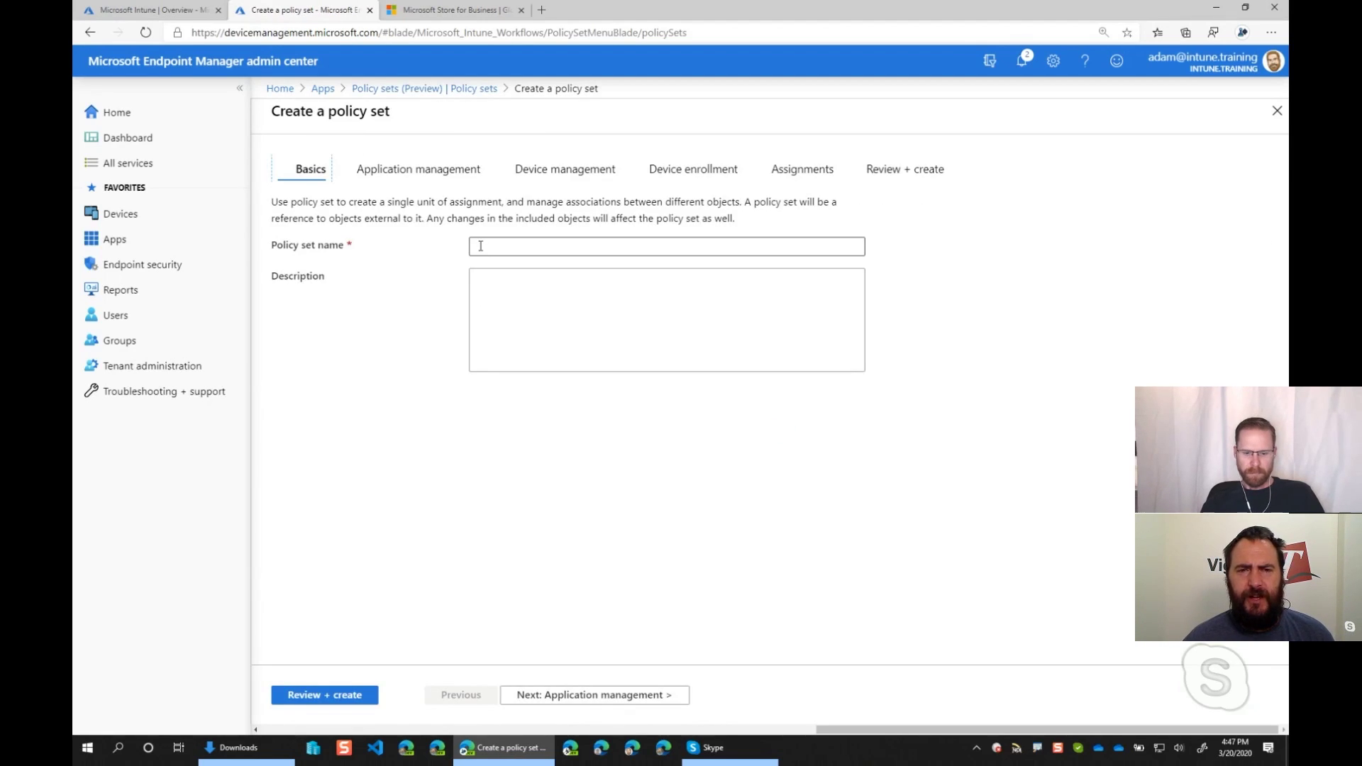
left_click(488, 249)
type("VP")
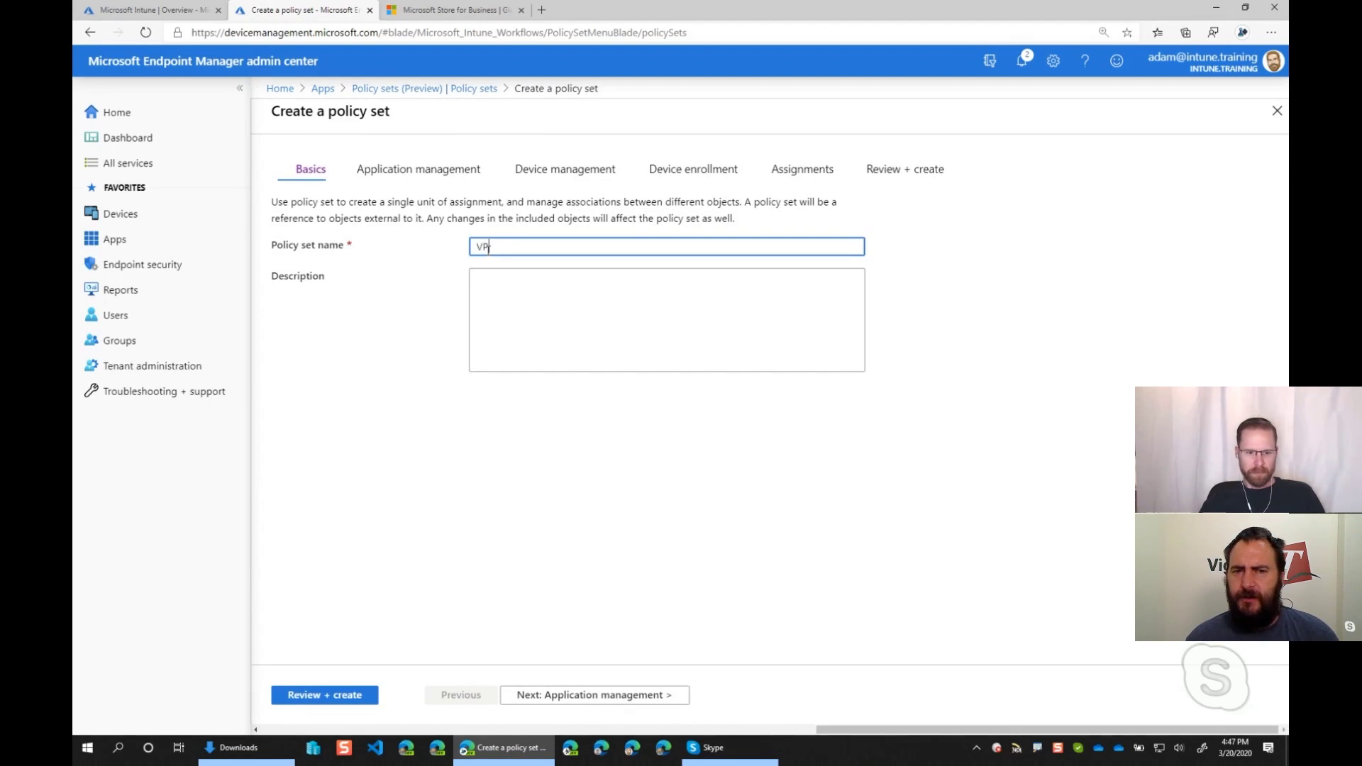
type("N")
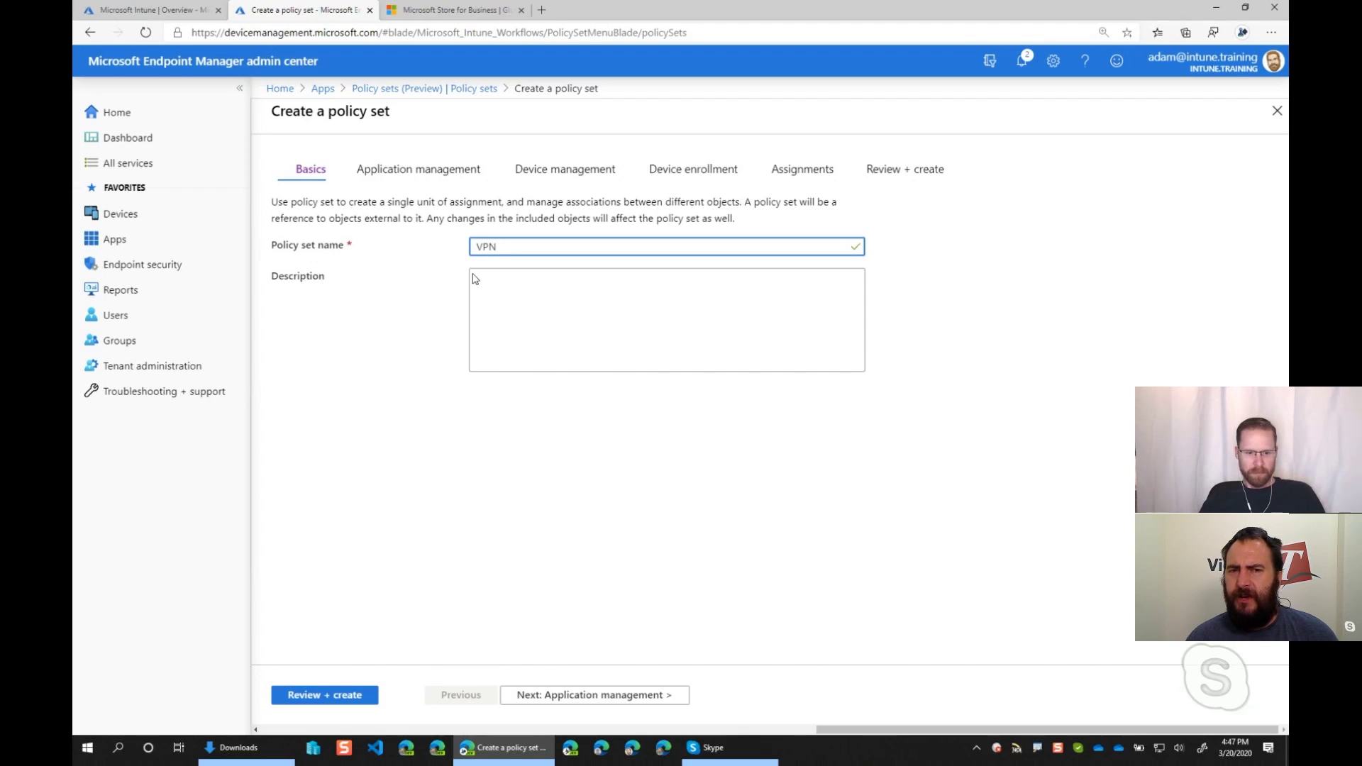
left_click(541, 702)
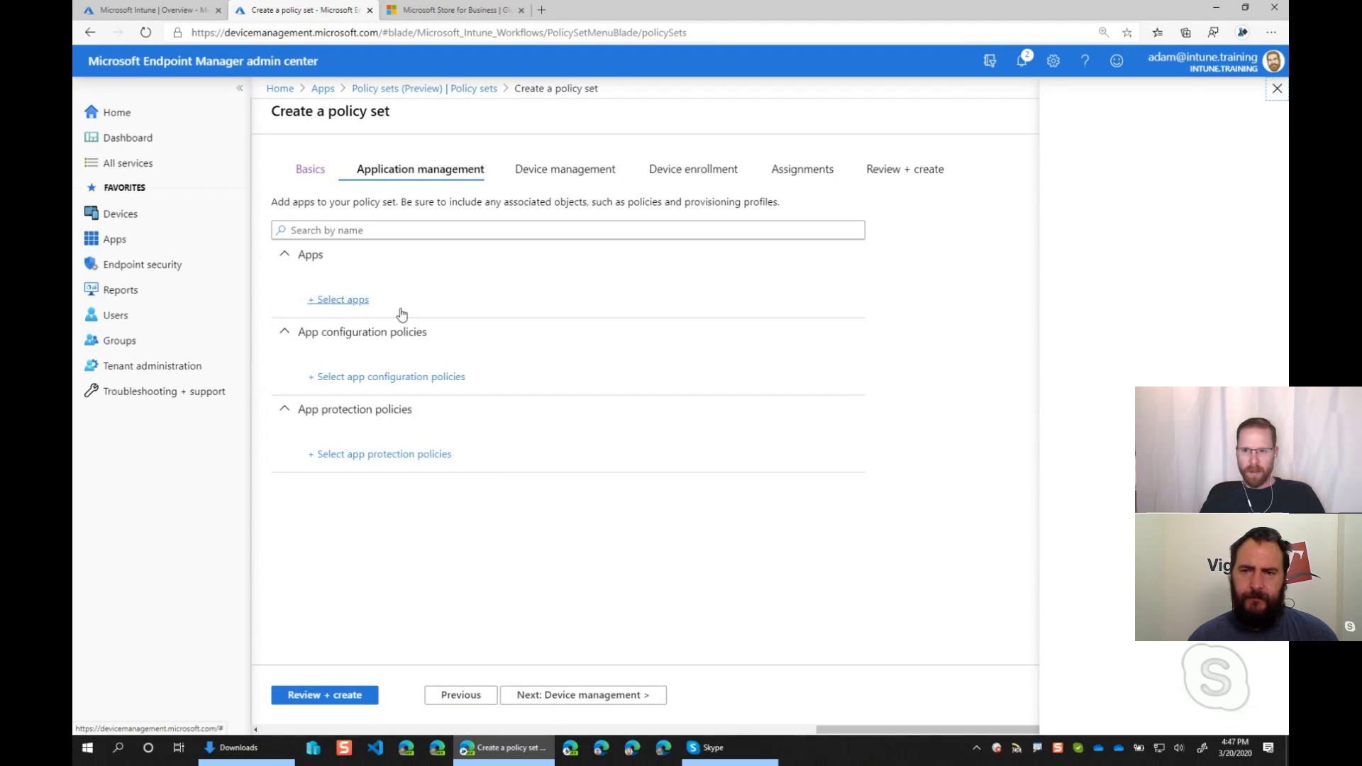
Review the two apps offered for the set, then discard the unsaved VPN policy set.
left_click(401, 312)
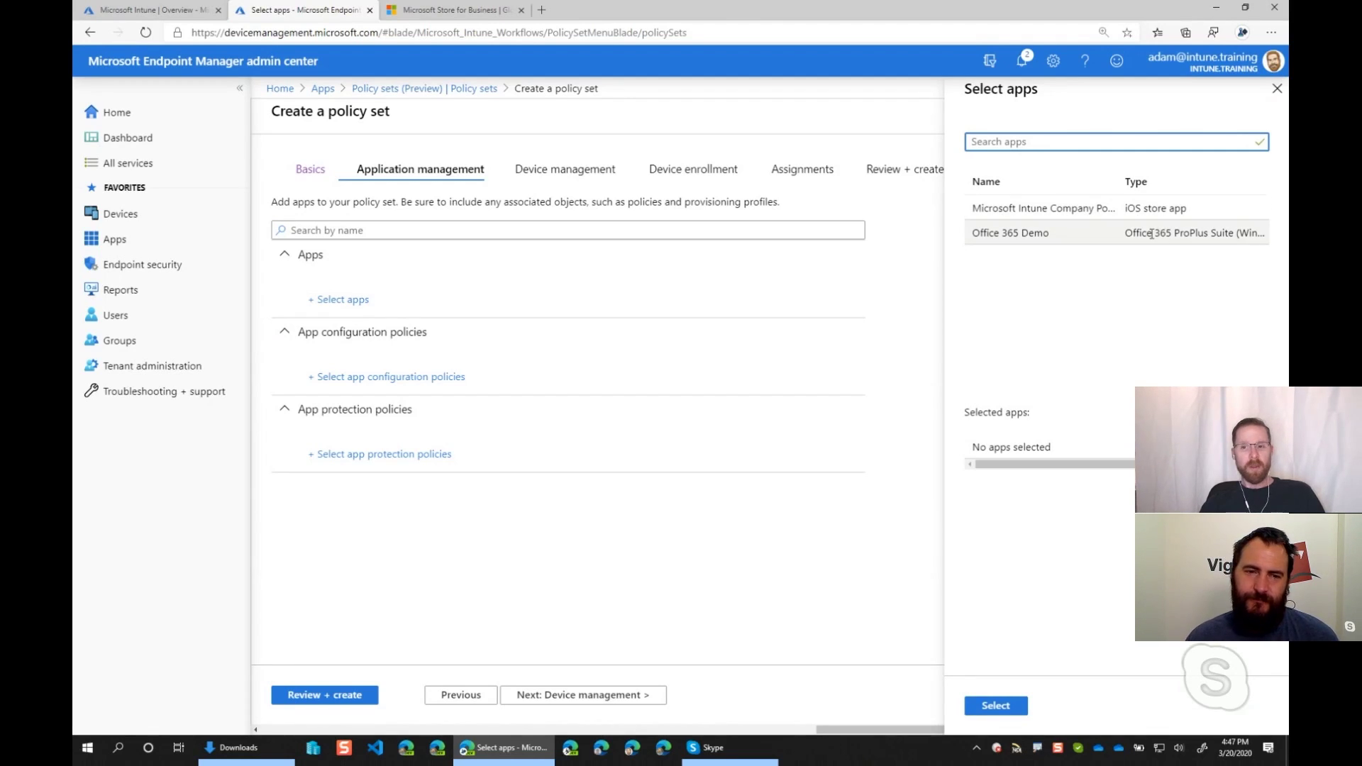
left_click(1034, 467)
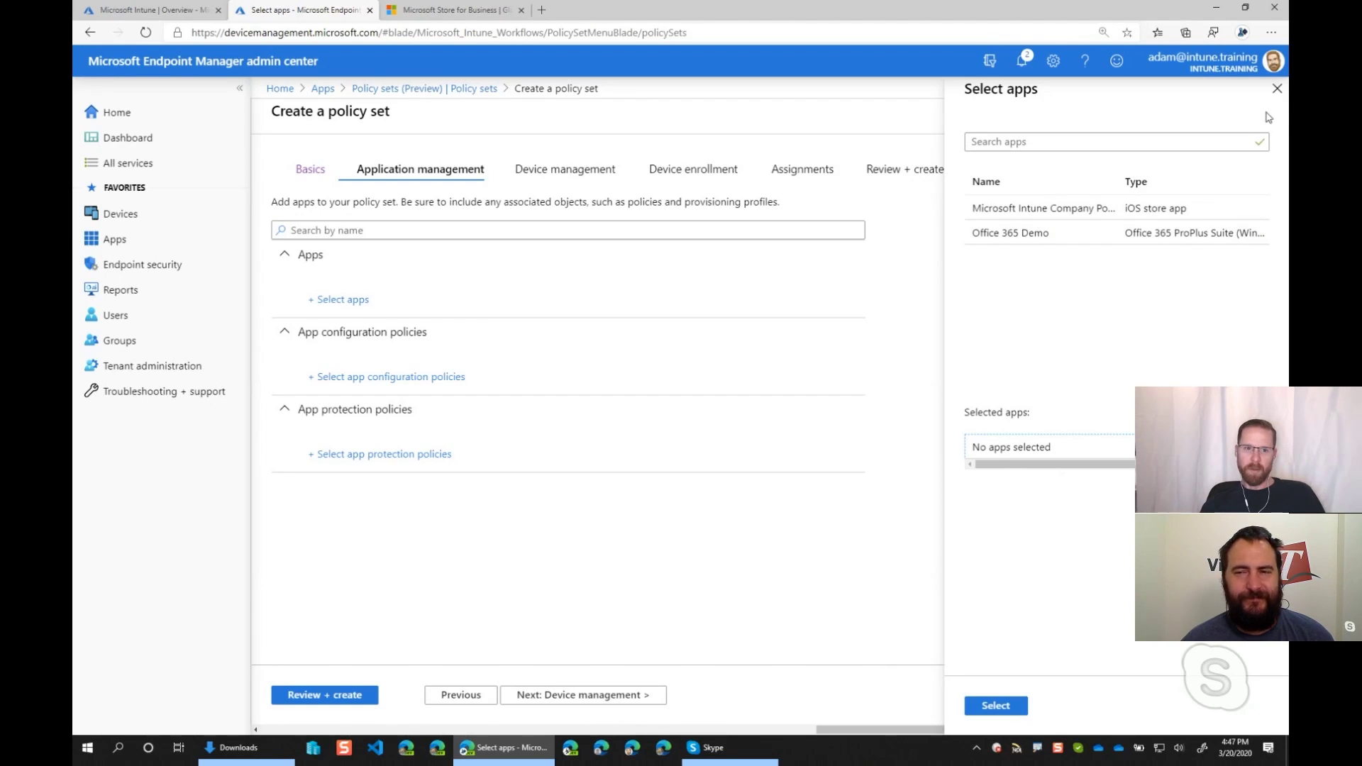
left_click(1277, 88)
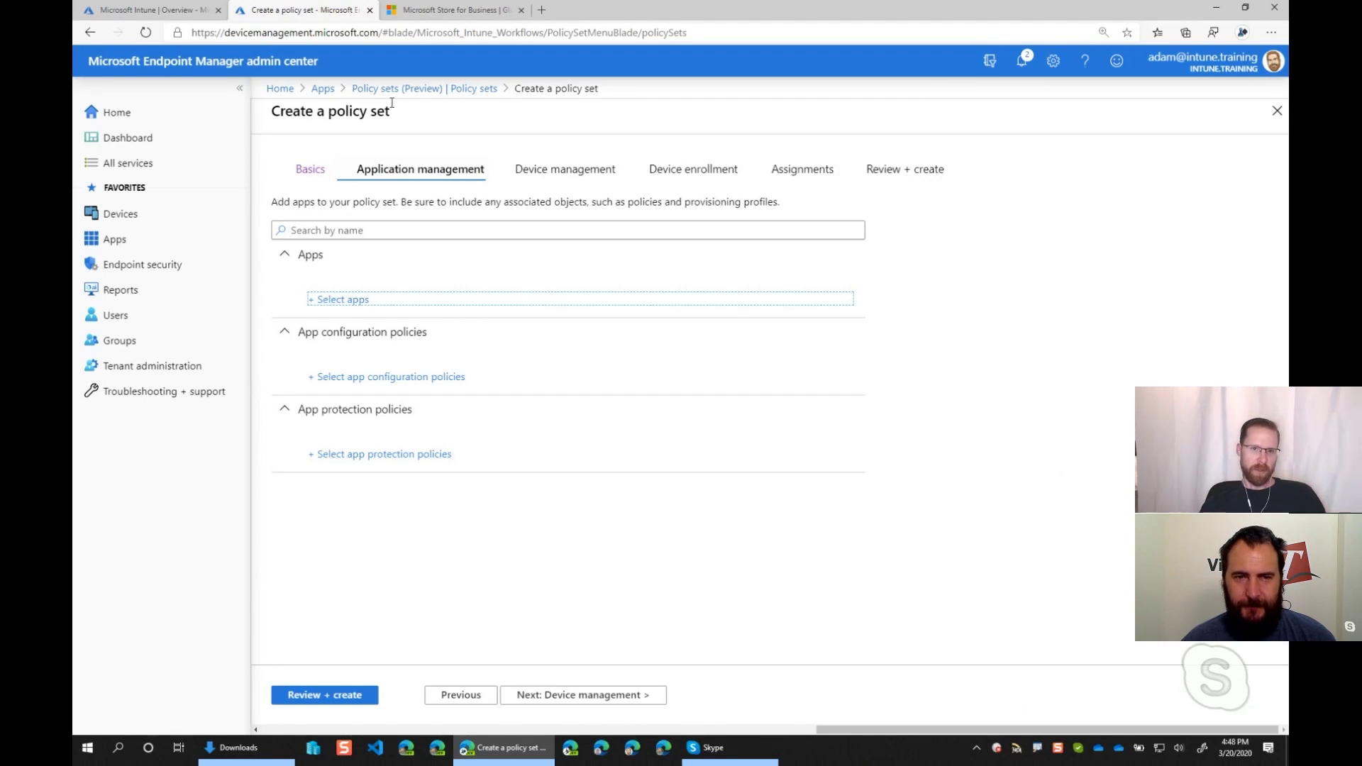
left_click(424, 88)
left_click(741, 98)
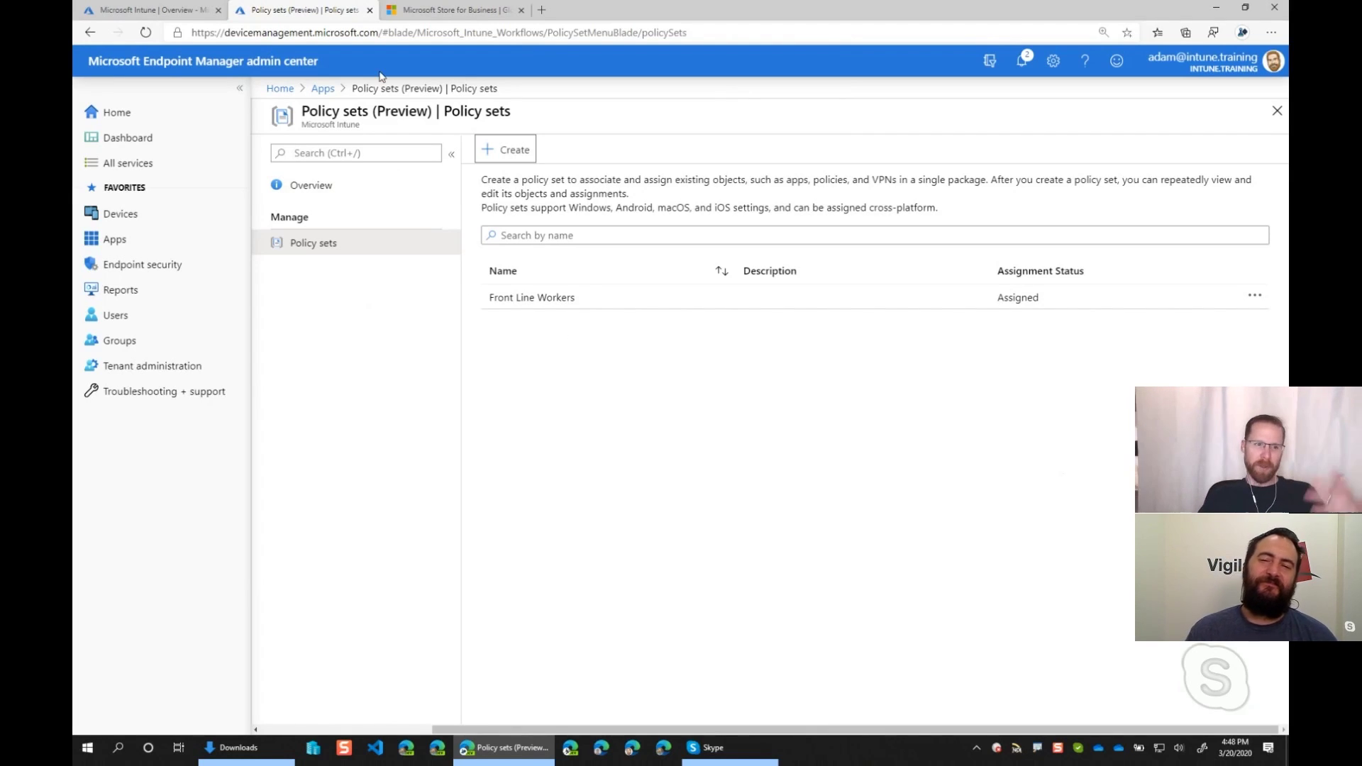
Go to the Policy sets overview and read what a policy set can include.
left_click(321, 90)
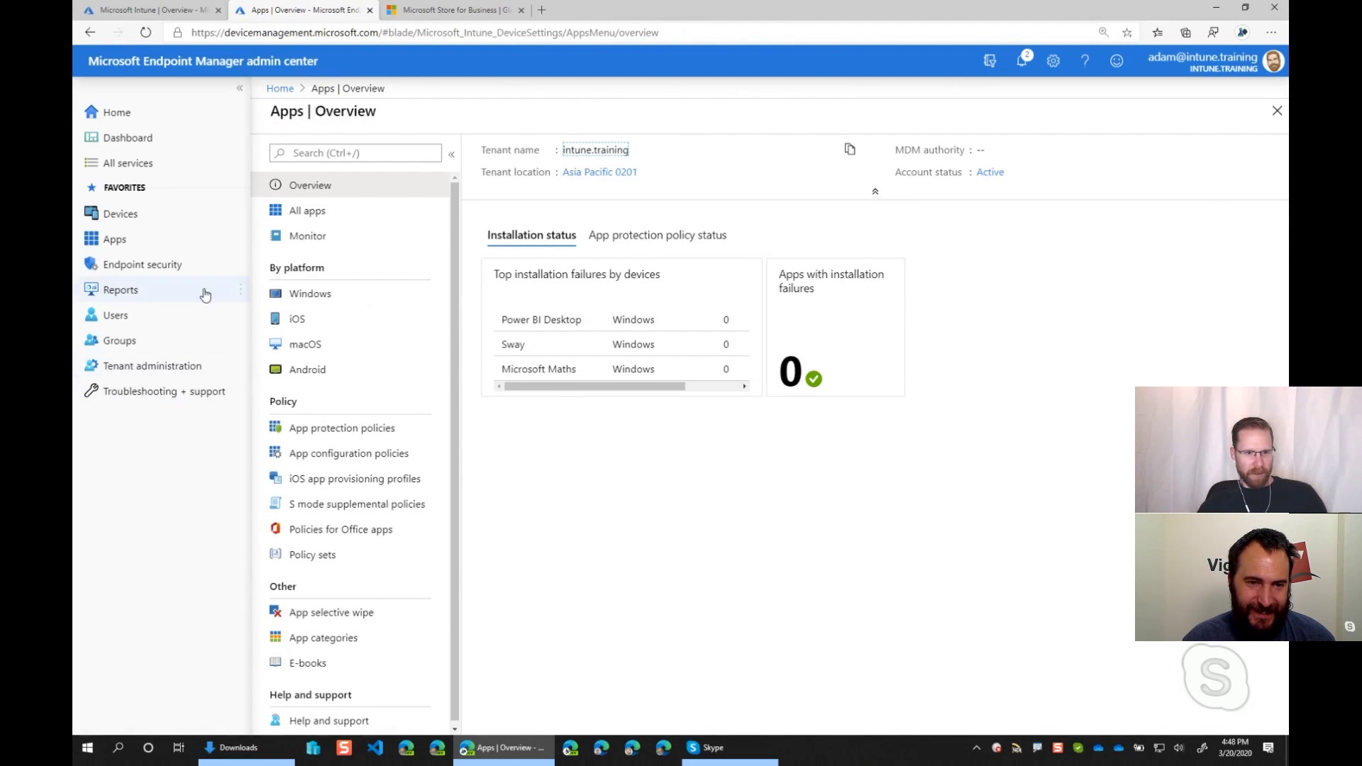
left_click(307, 222)
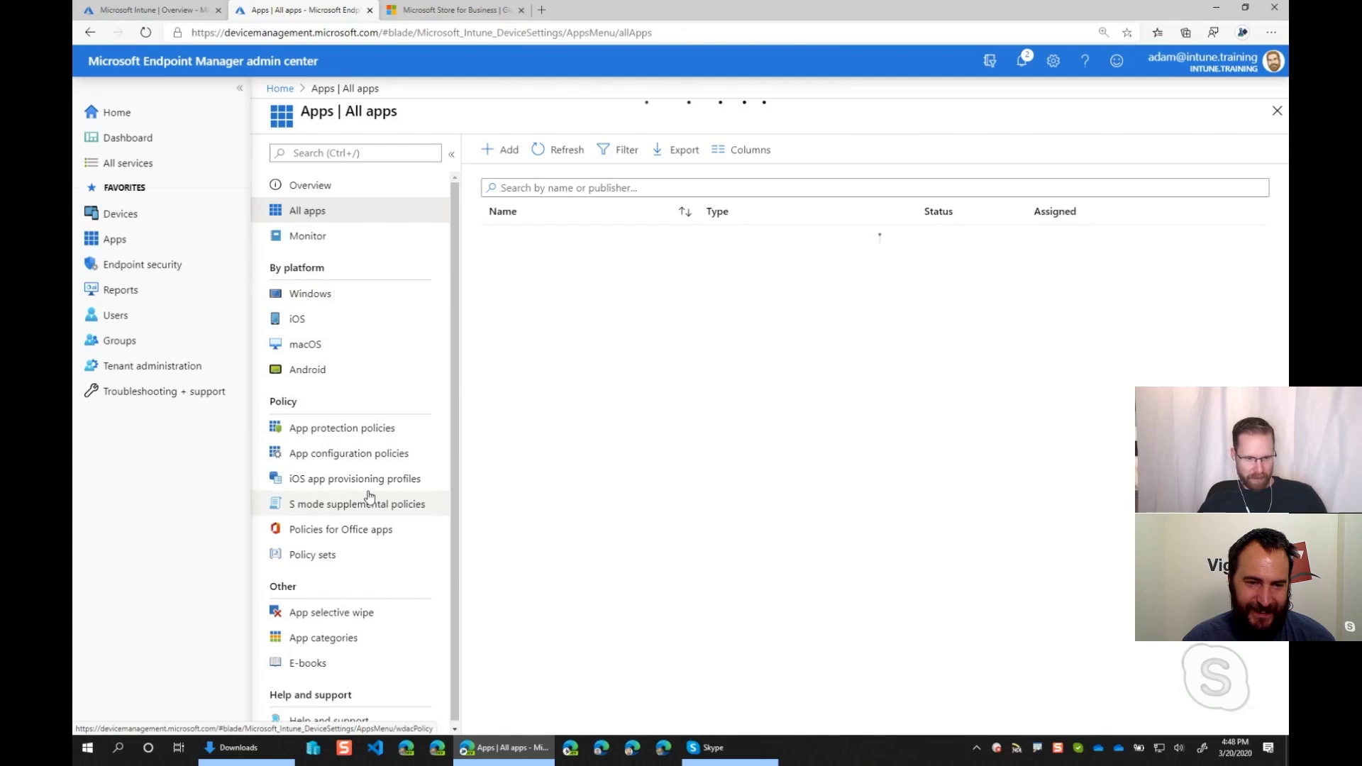
left_click(376, 564)
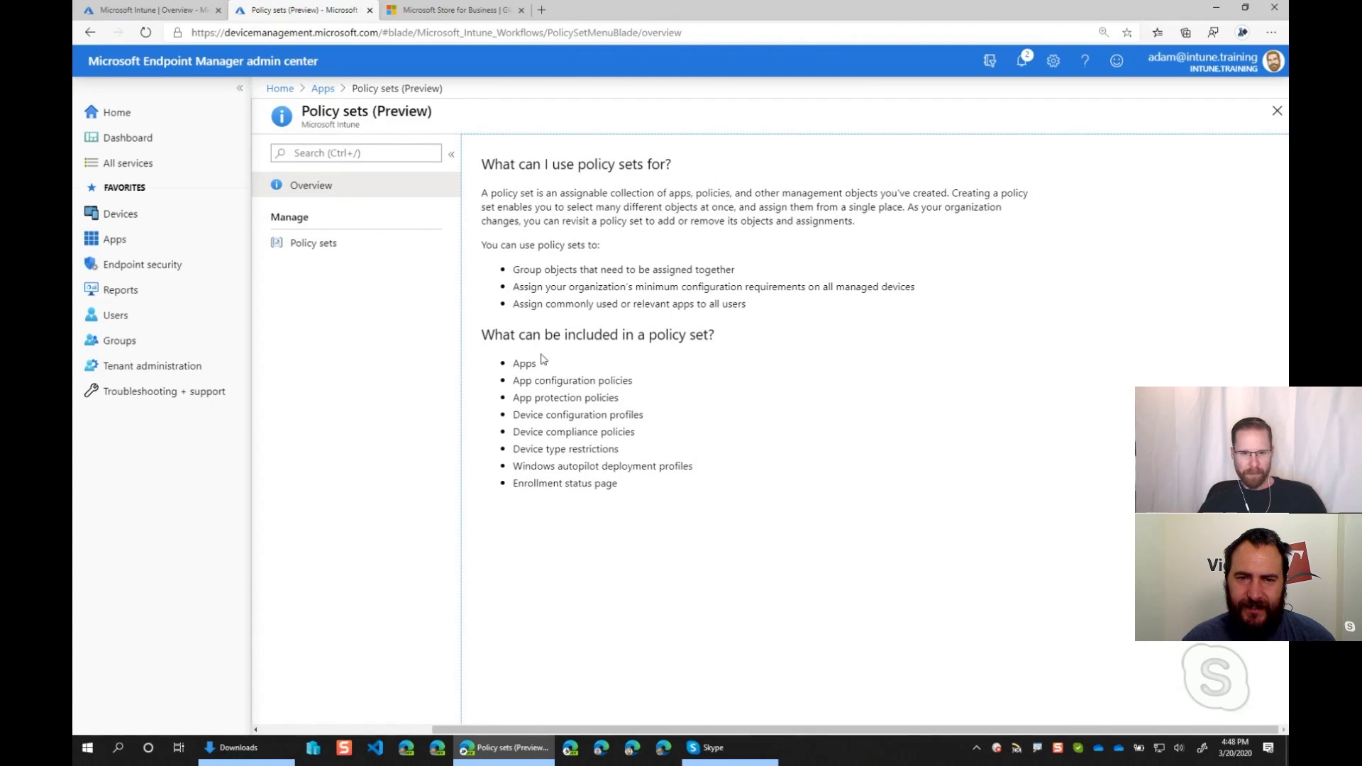
double_click(516, 364)
left_click_drag(571, 379, 690, 495)
left_click(677, 481)
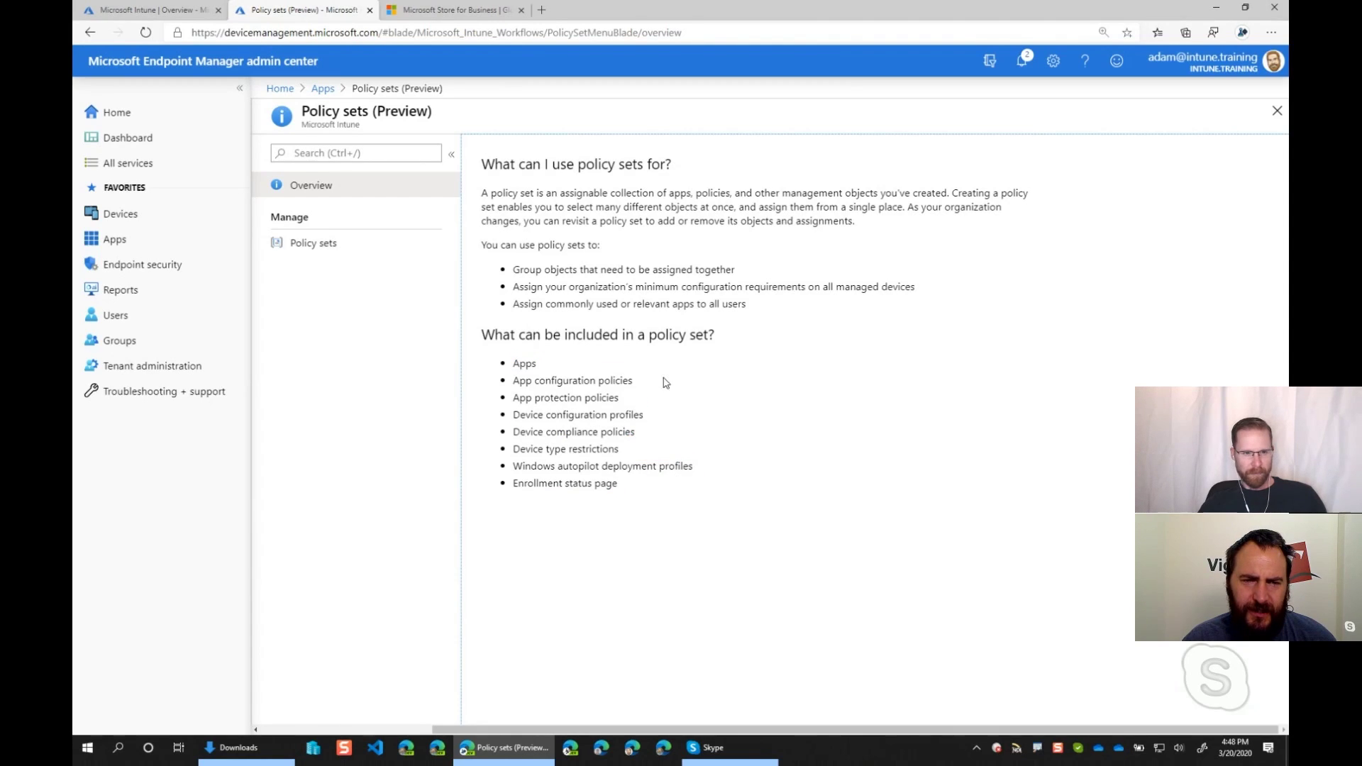
Read the Policy sets list description, including later editing, then return to the overview.
left_click(314, 243)
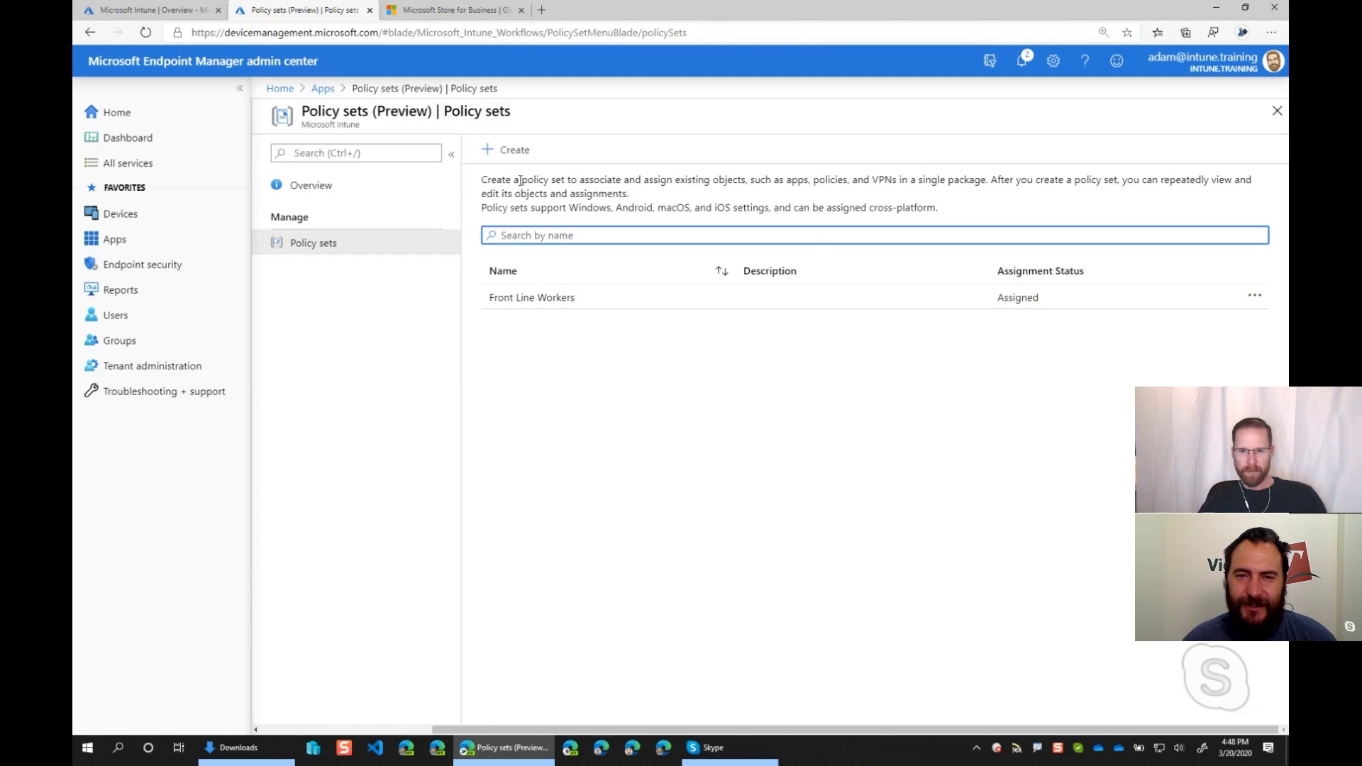
left_click_drag(481, 179, 996, 195)
left_click(942, 181)
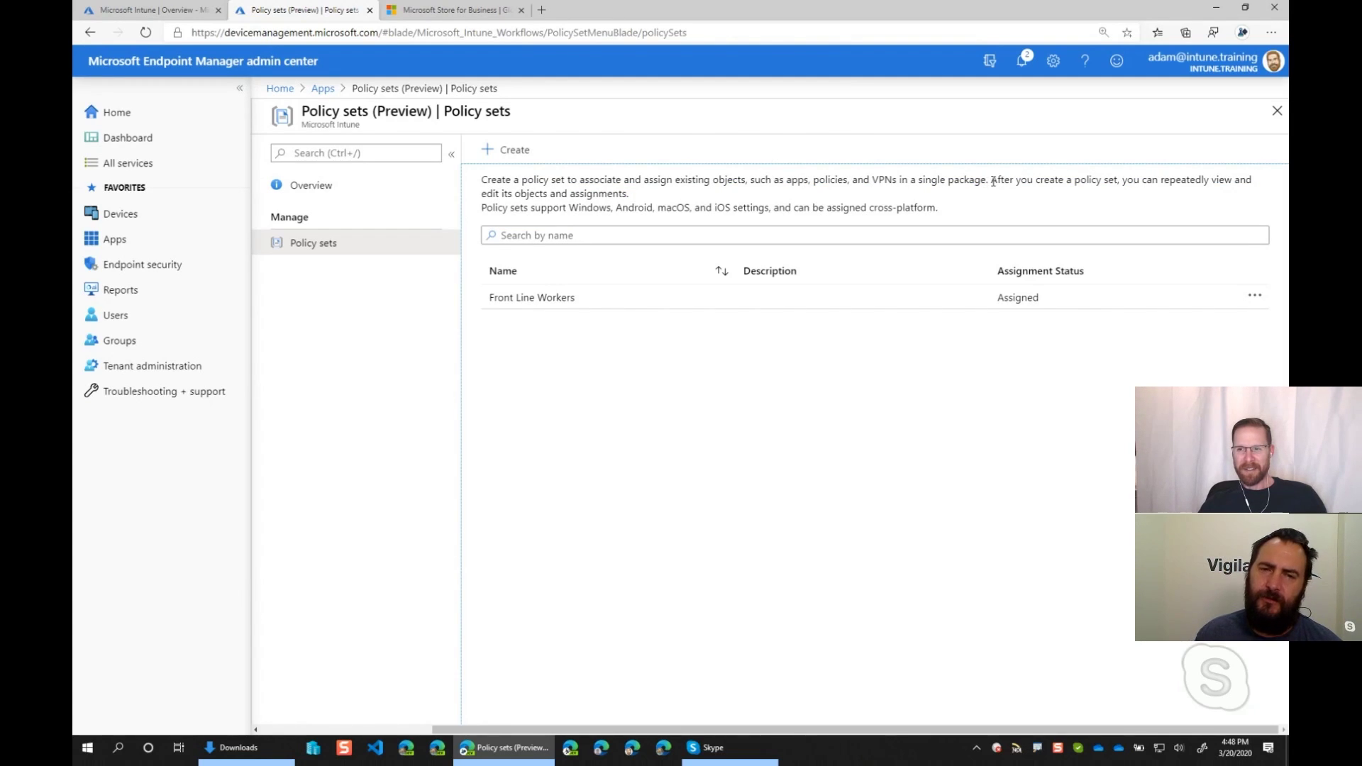
left_click_drag(989, 180, 1000, 196)
left_click(718, 200)
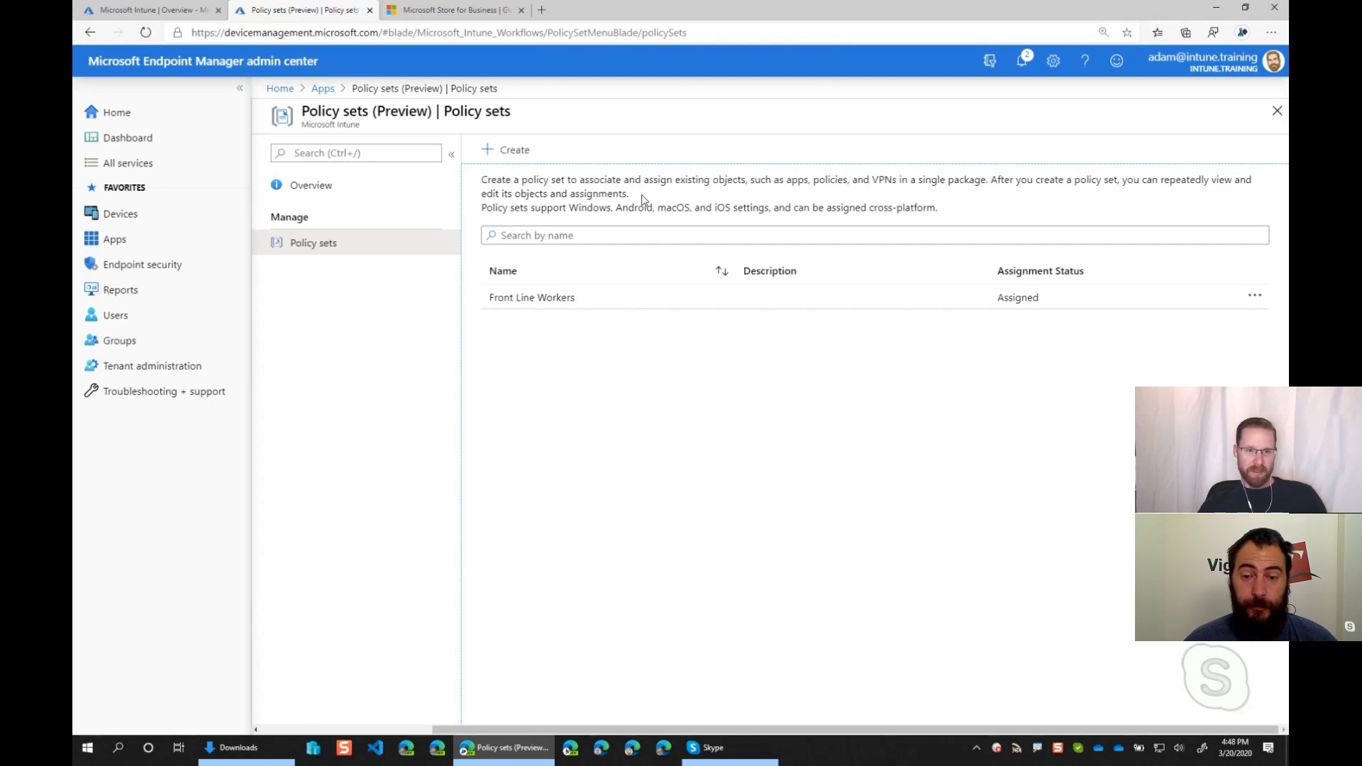
left_click(321, 190)
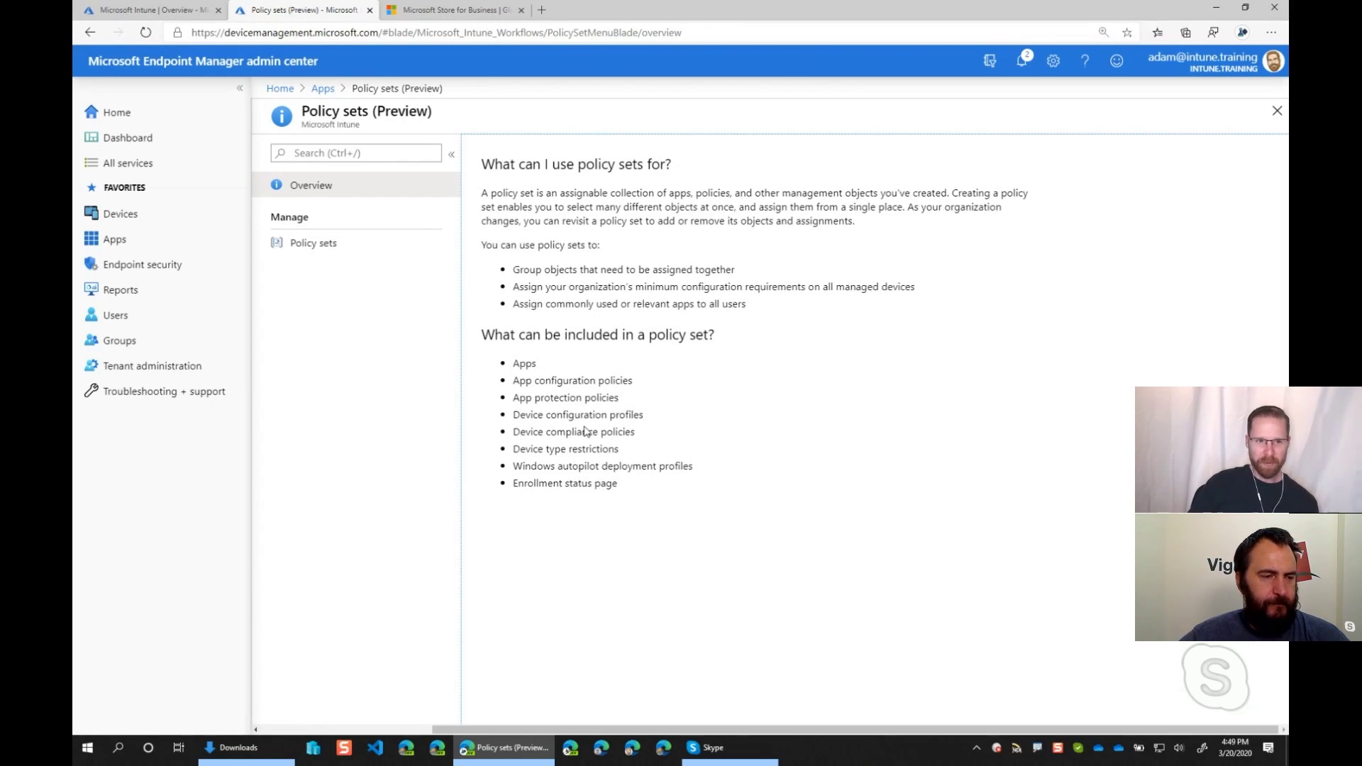
left_click(325, 92)
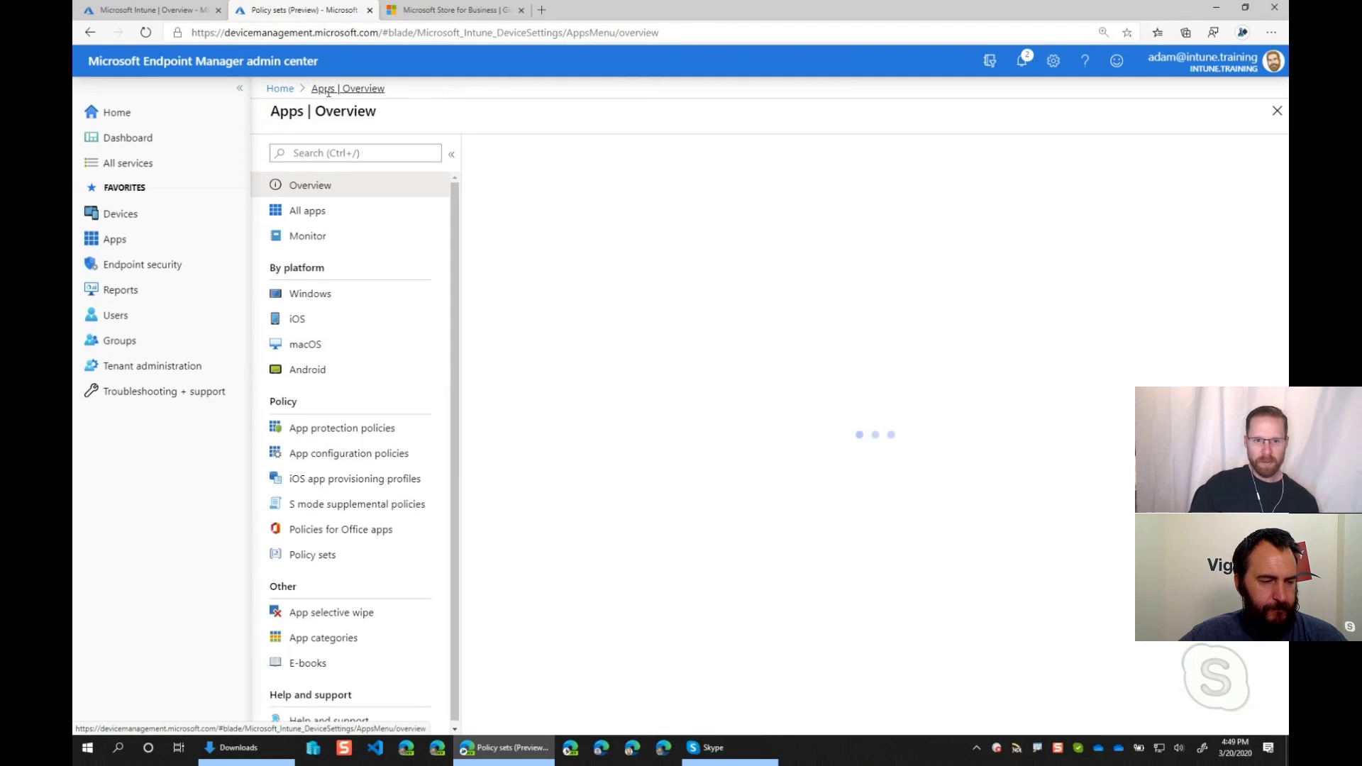